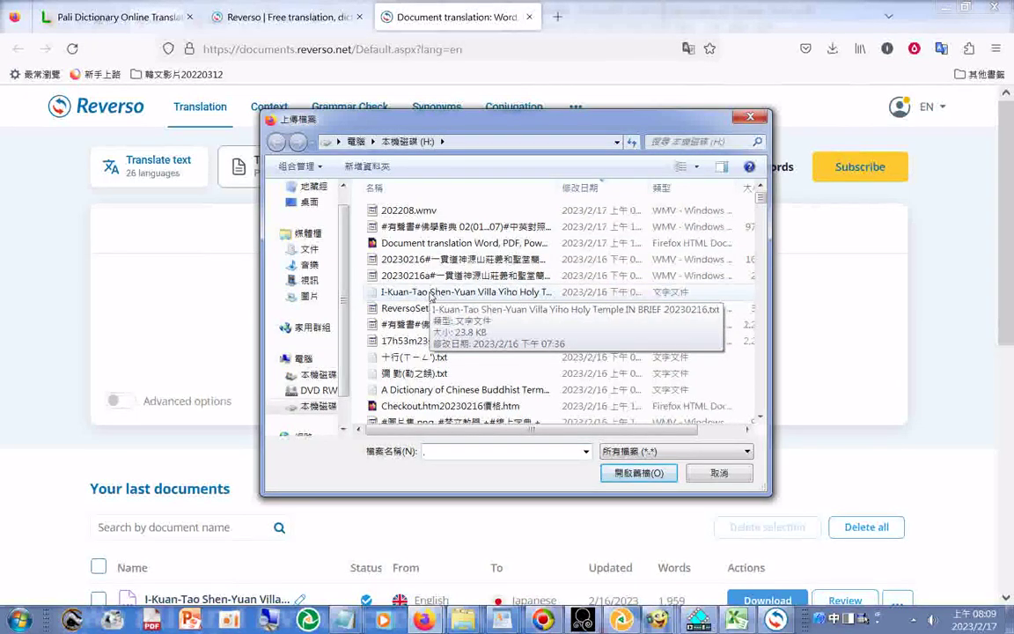
Open the I-Kuan-Tao Shen-Yuan Villa Yiho Holy Temple IN BRIEF 20230216.txt file in WordPad from the upload dialog and move its window off the file list
left_click(430, 295)
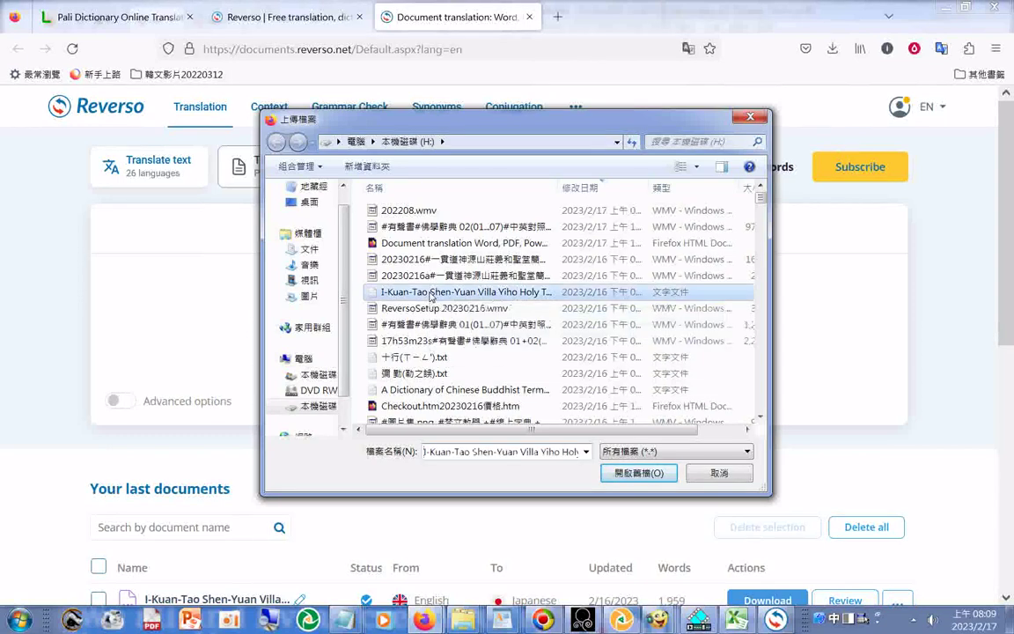
right_click(430, 295)
mouse_move(495, 375)
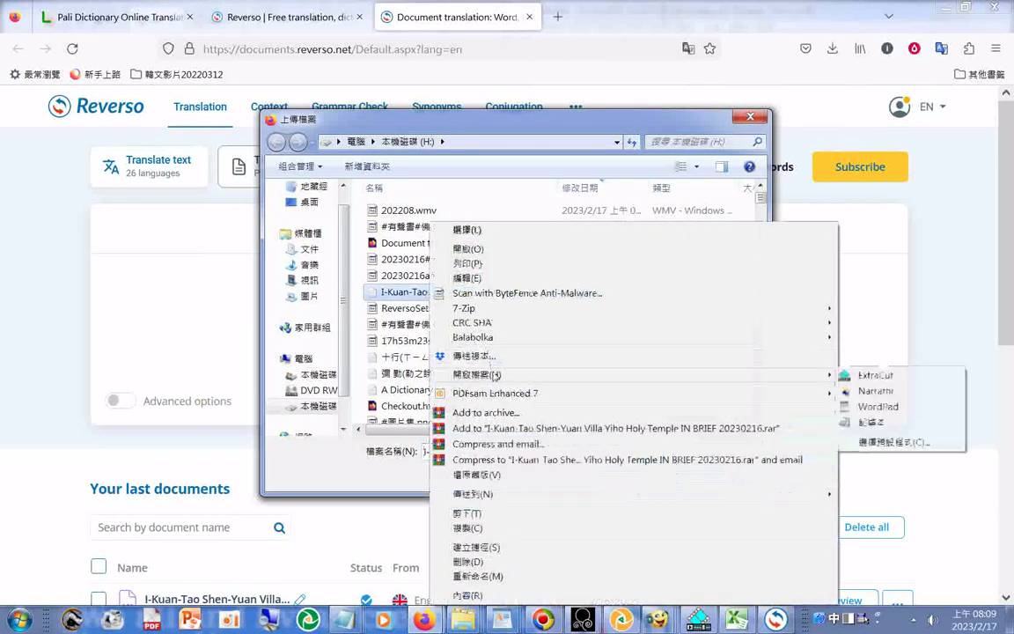
left_click(878, 407)
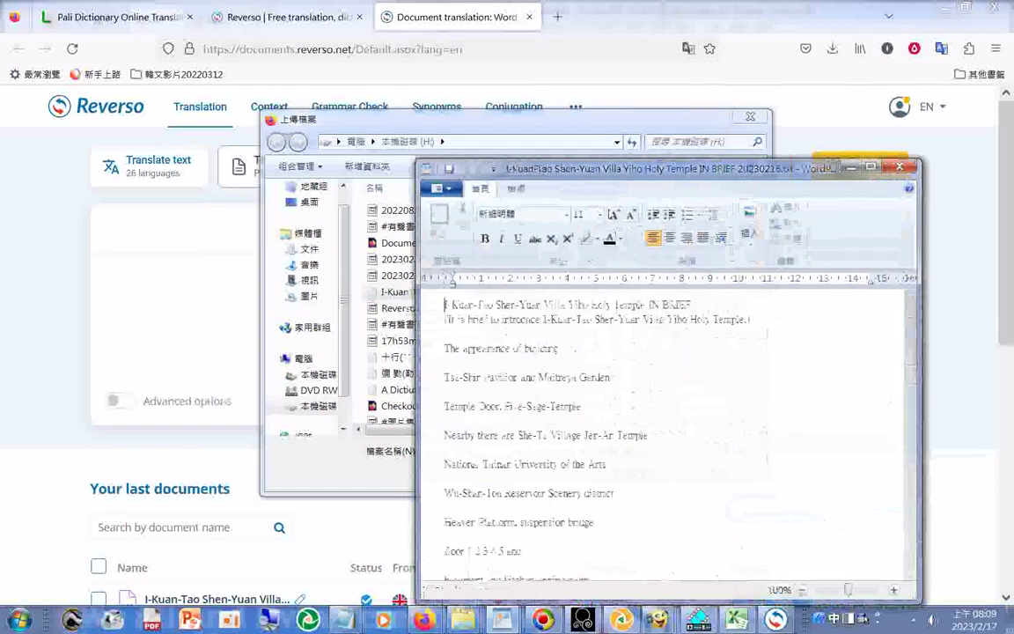
left_click_drag(570, 177, 777, 173)
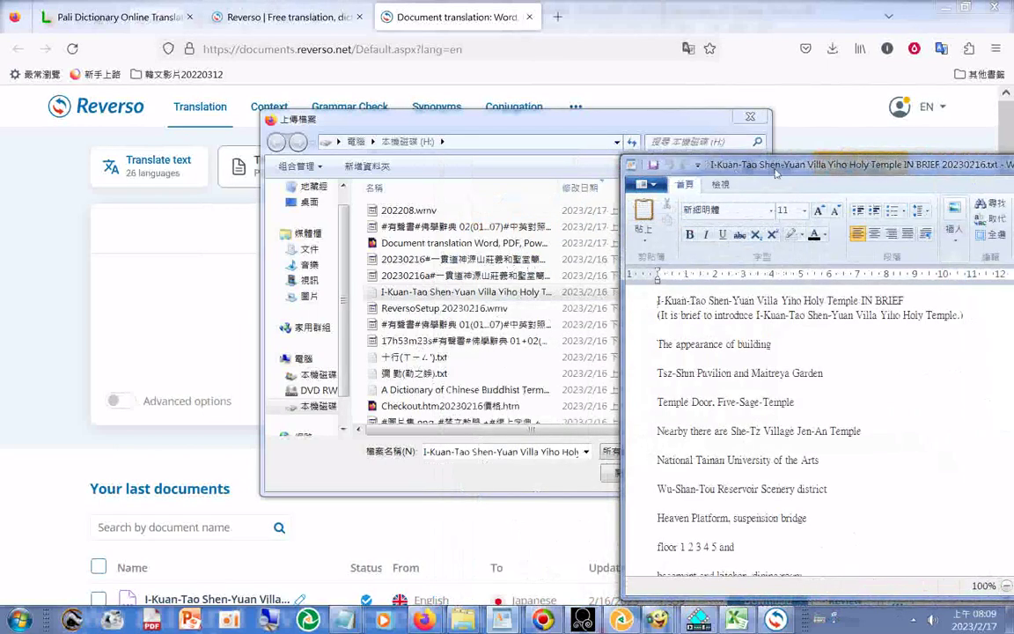
left_click_drag(776, 173, 469, 130)
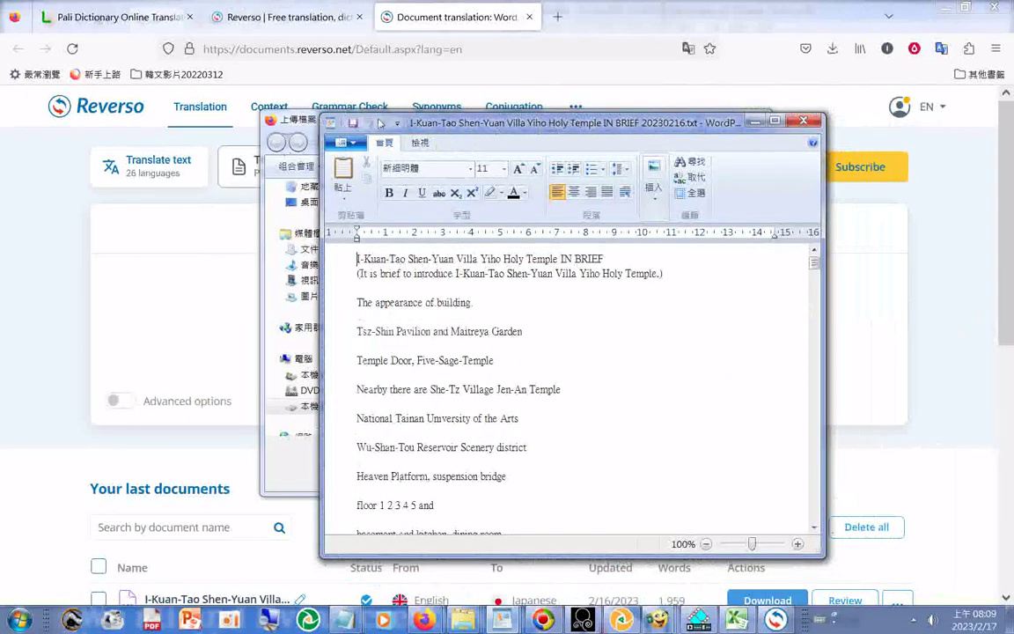
left_click_drag(383, 112, 718, 314)
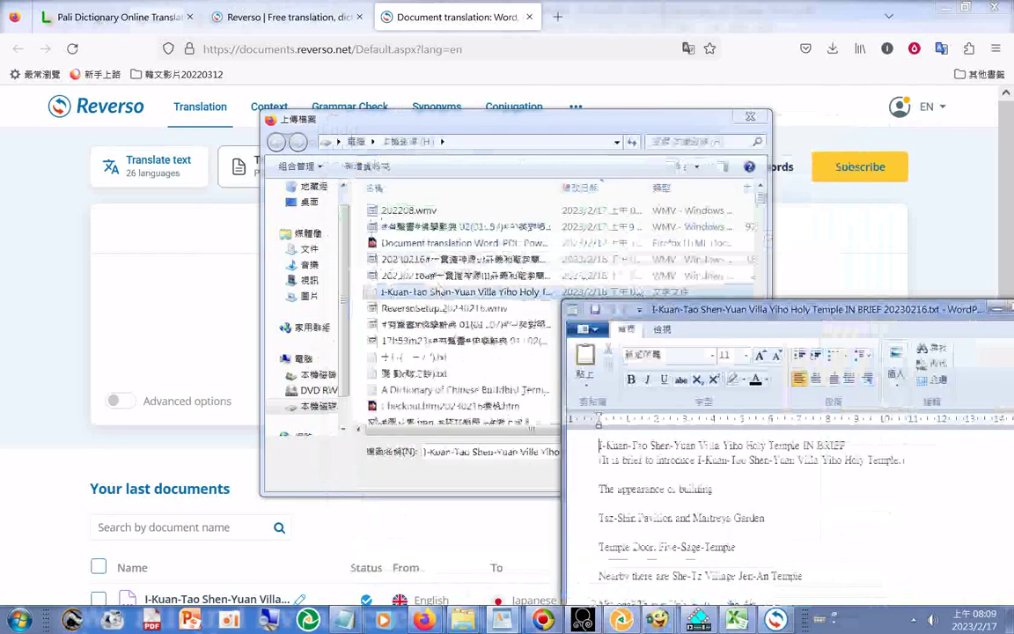
Upload the I-Kuan-Tao Shen-Yuan Villa text file, translate it from English to Korean, and check the browser's recent downloads
double_click(437, 297)
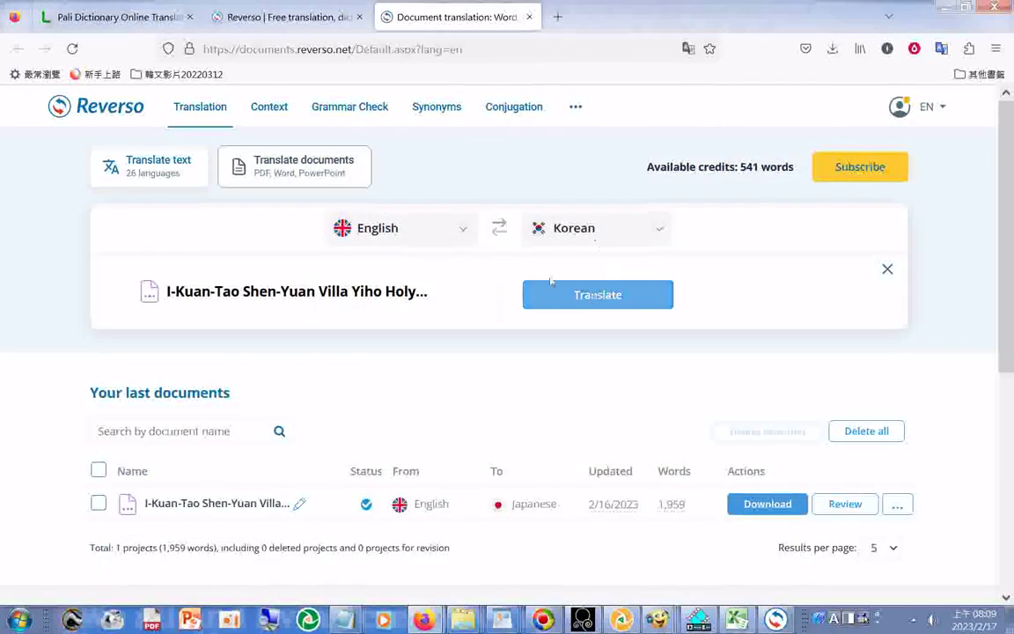
left_click(578, 295)
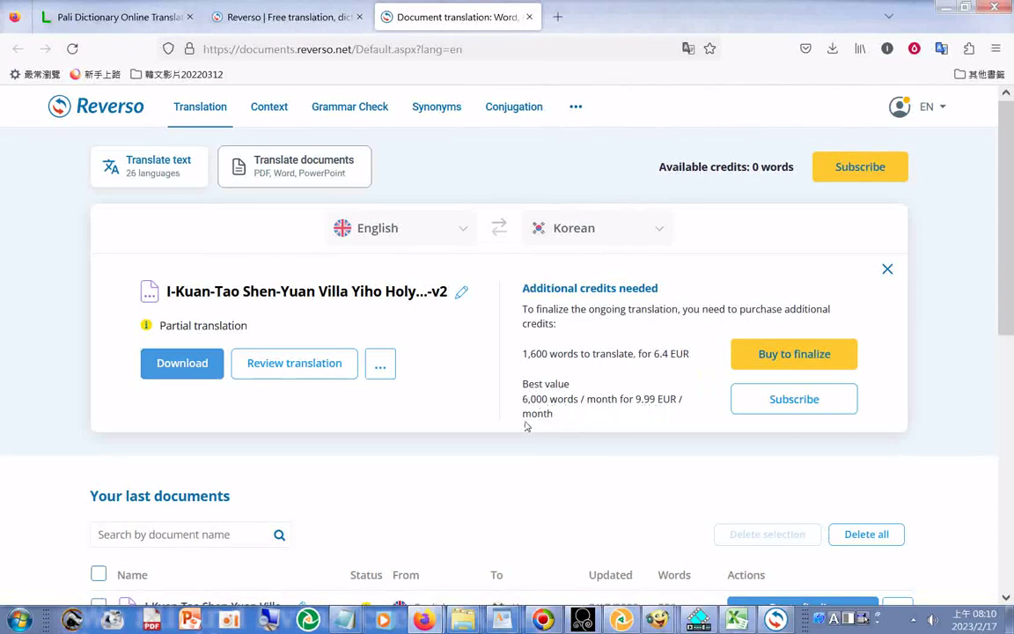
left_click(831, 51)
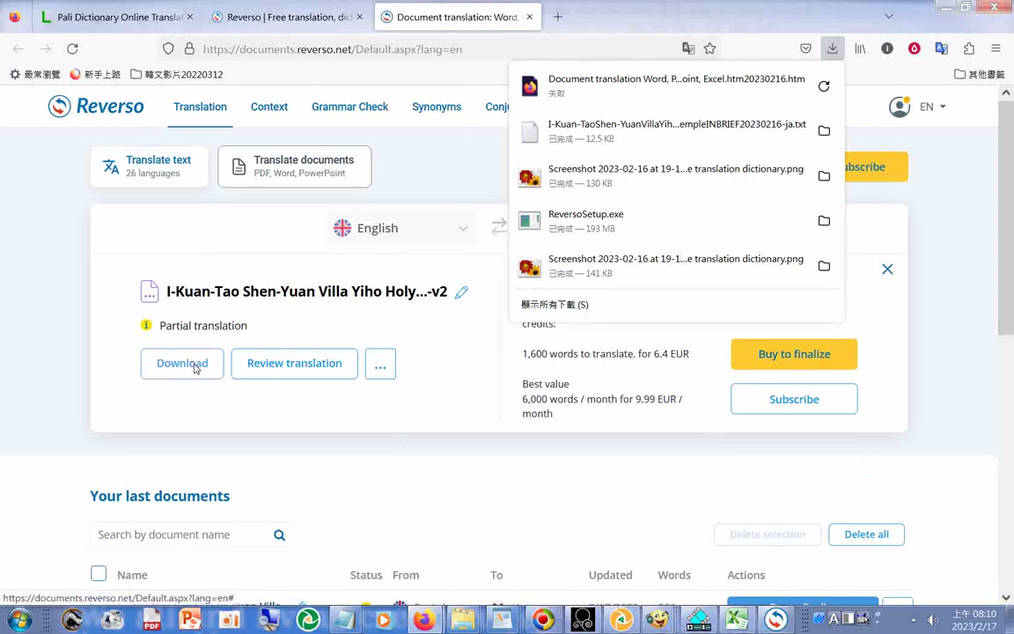
left_click(467, 472)
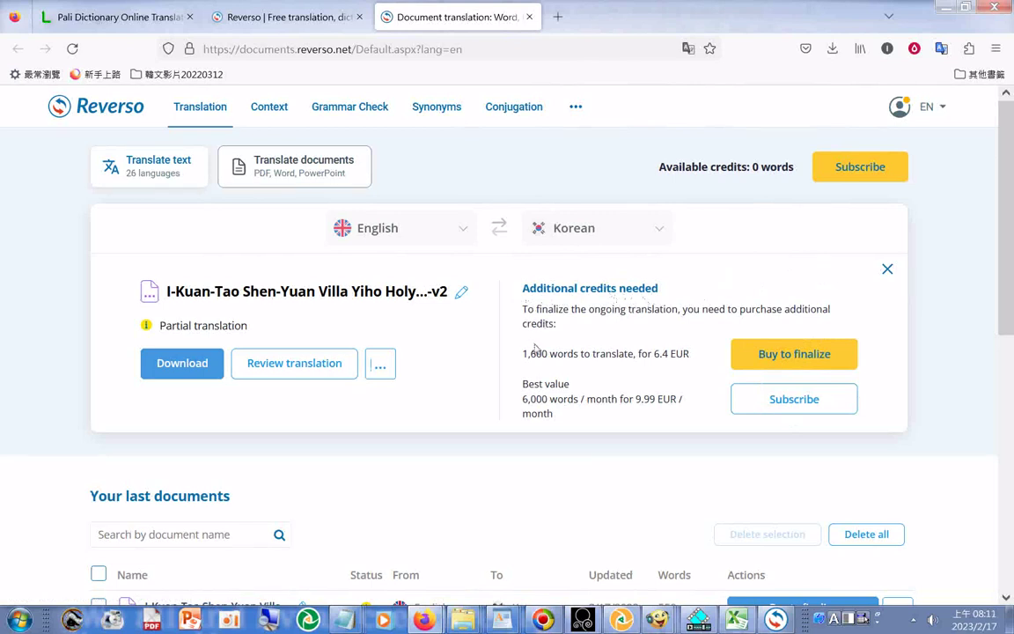
Close the partial translation, set the target language to Korean, and upload the I-Kuan-Tao Shen-Yuan Villa text file again
left_click(887, 269)
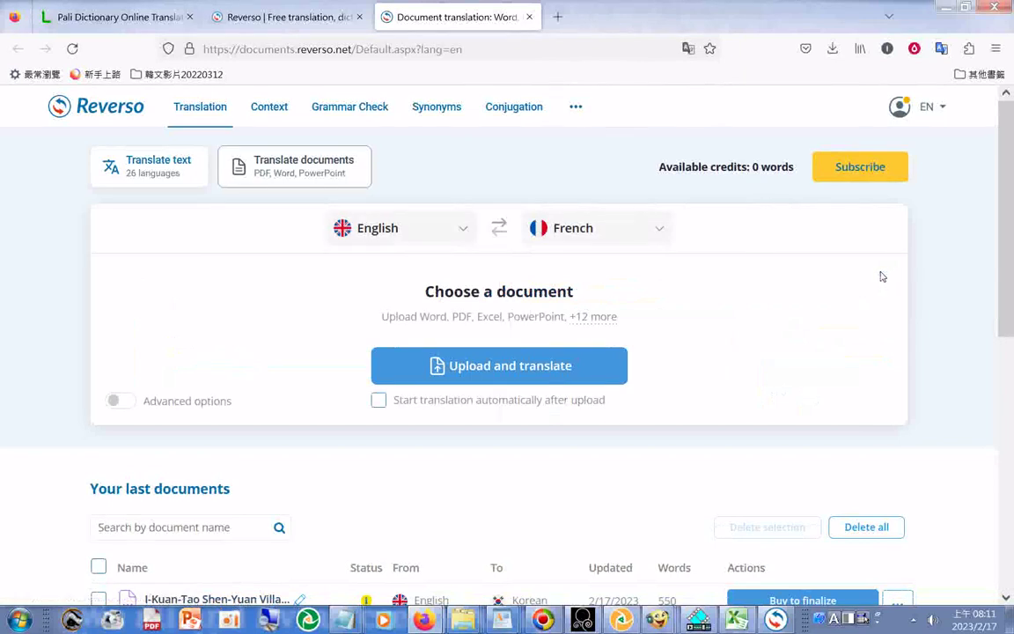
left_click(660, 233)
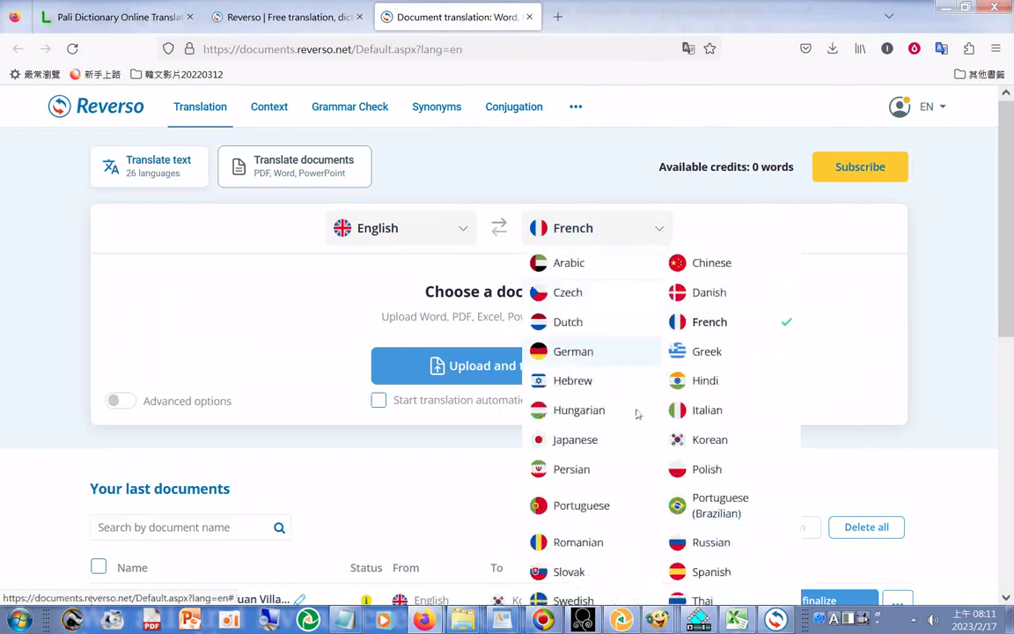
left_click(707, 440)
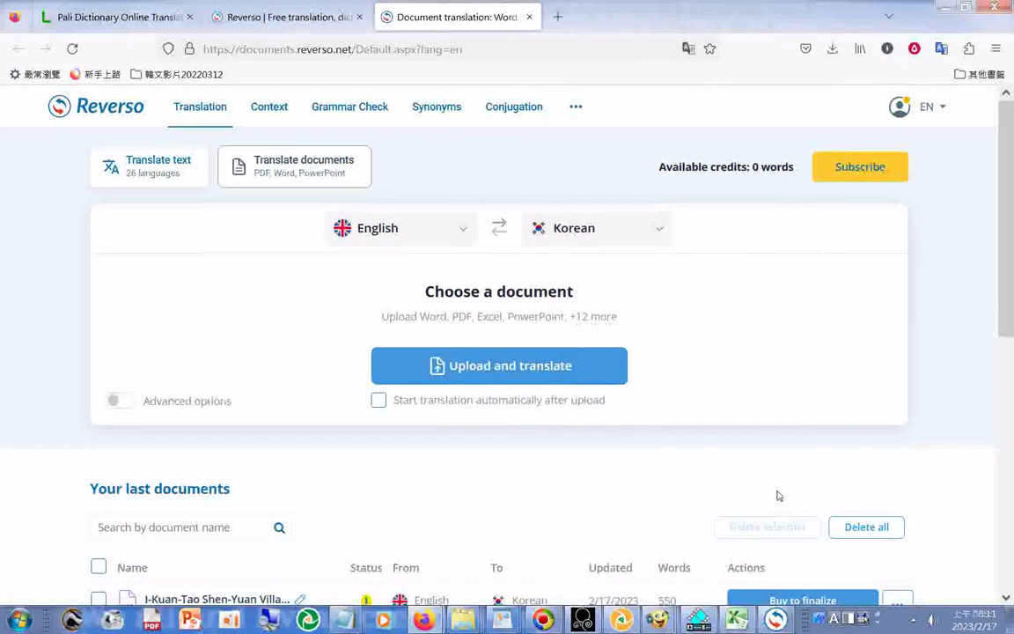
left_click(480, 369)
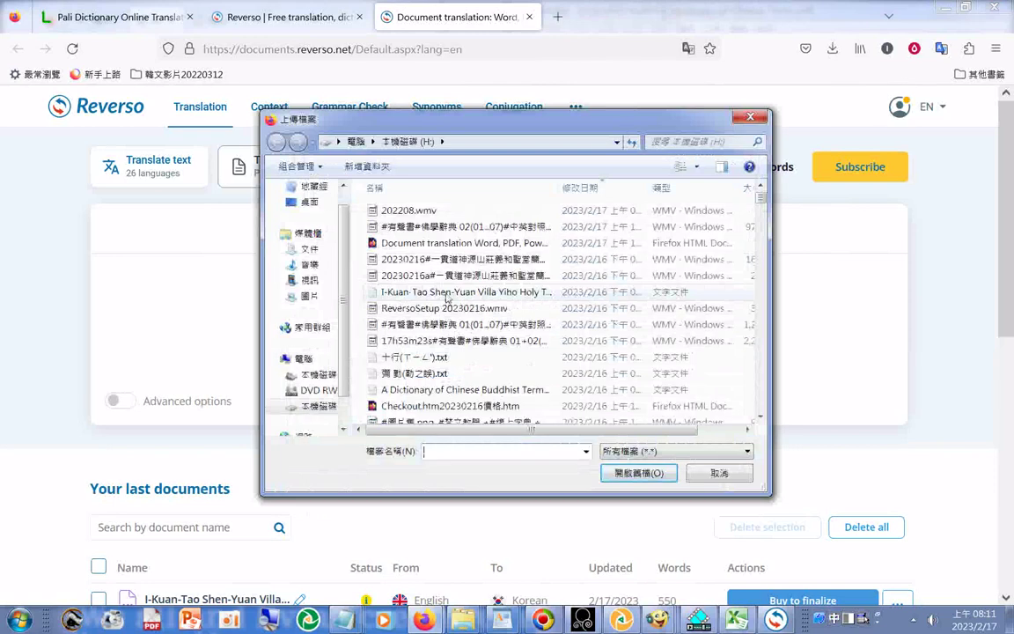
left_click(480, 293)
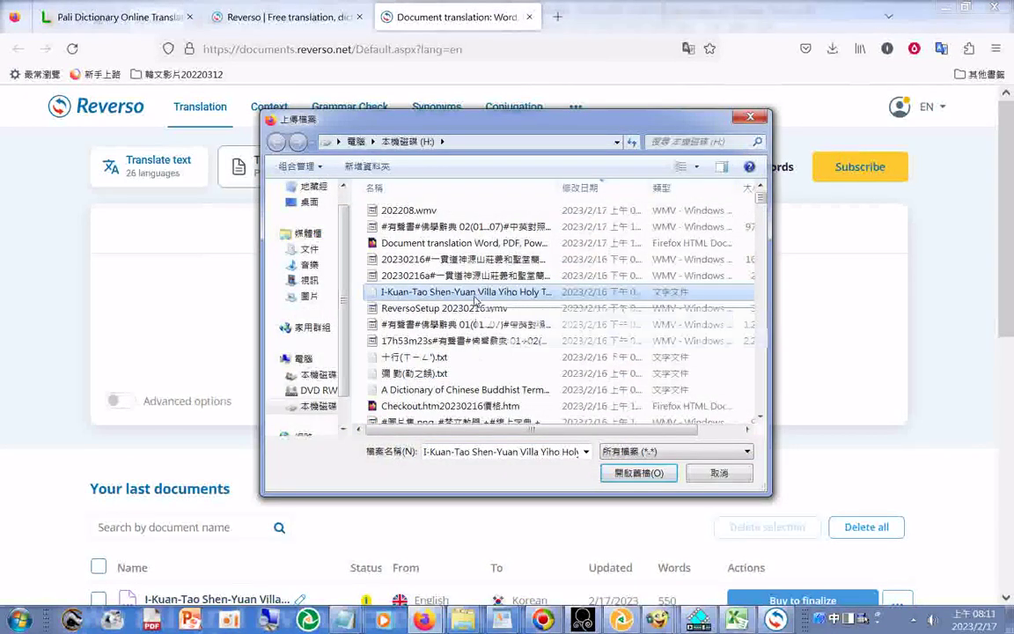
double_click(474, 294)
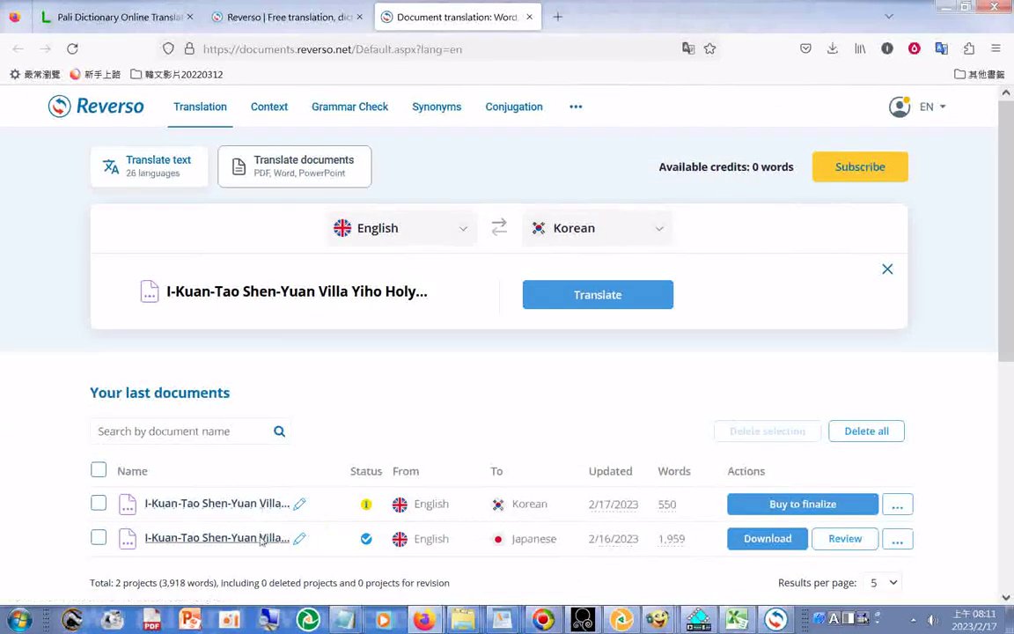
Open the link of the English-to-Japanese document in a new browser tab and switch to that tab
right_click(262, 540)
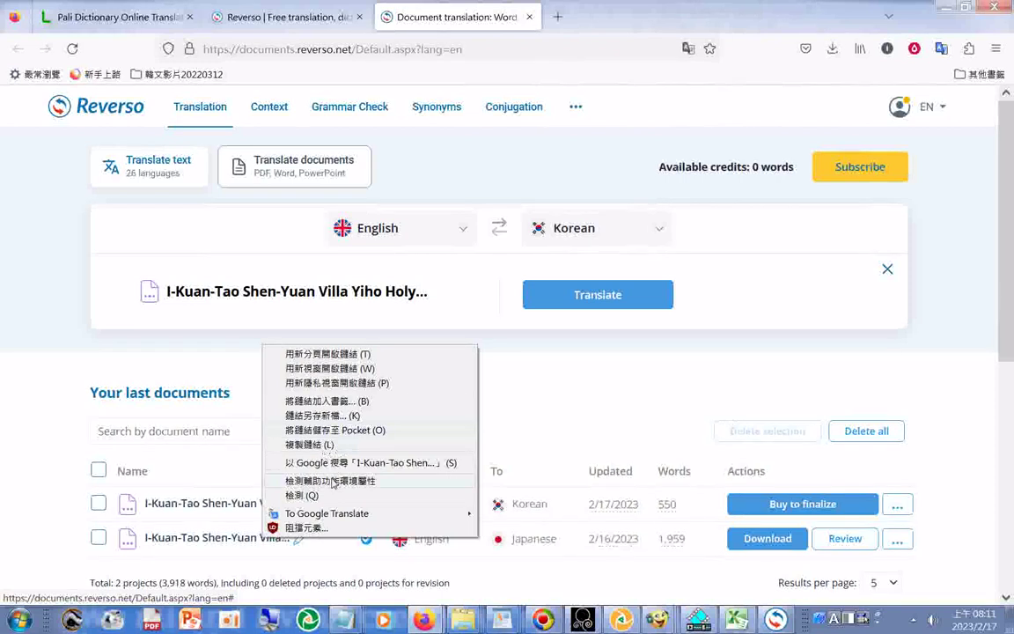
left_click(346, 355)
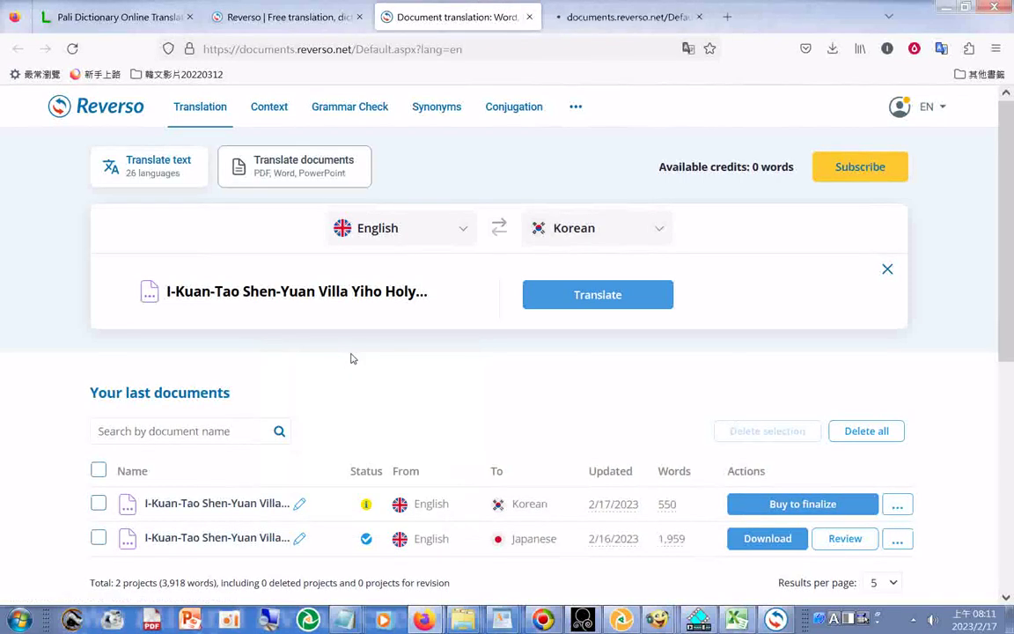
left_click(652, 22)
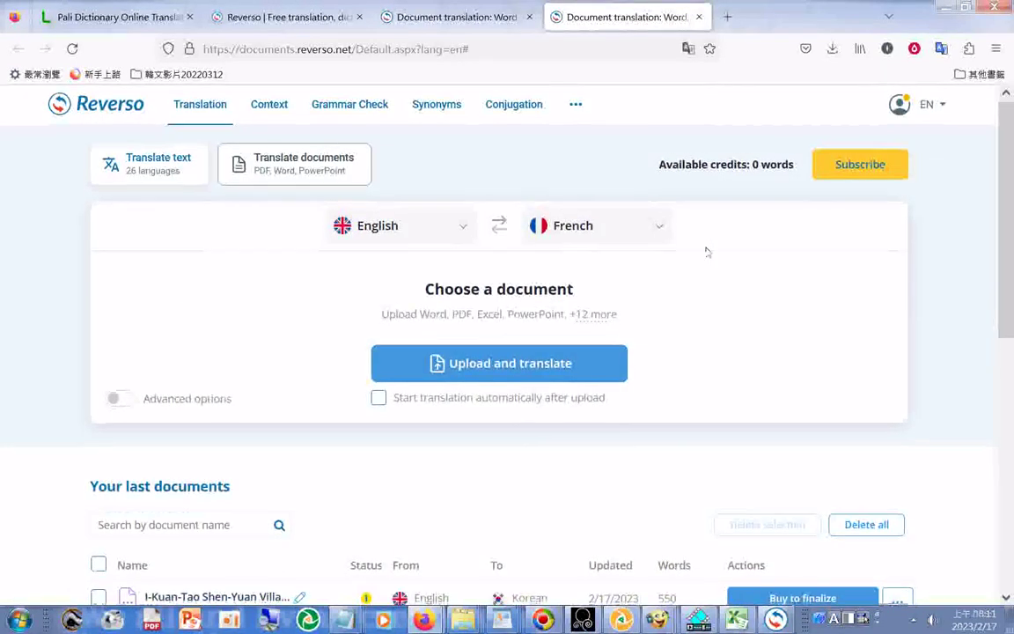
Try to download the English-to-Japanese translation from the list of last documents
scroll(706, 251, "down", 1)
scroll(706, 256, "down", 1)
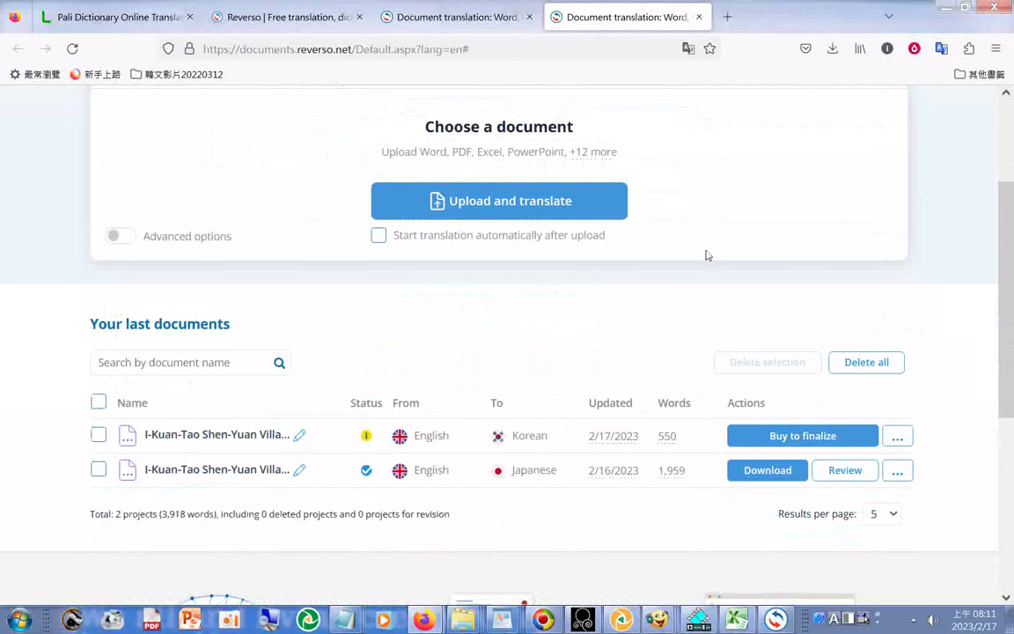
scroll(706, 255, "down", 1)
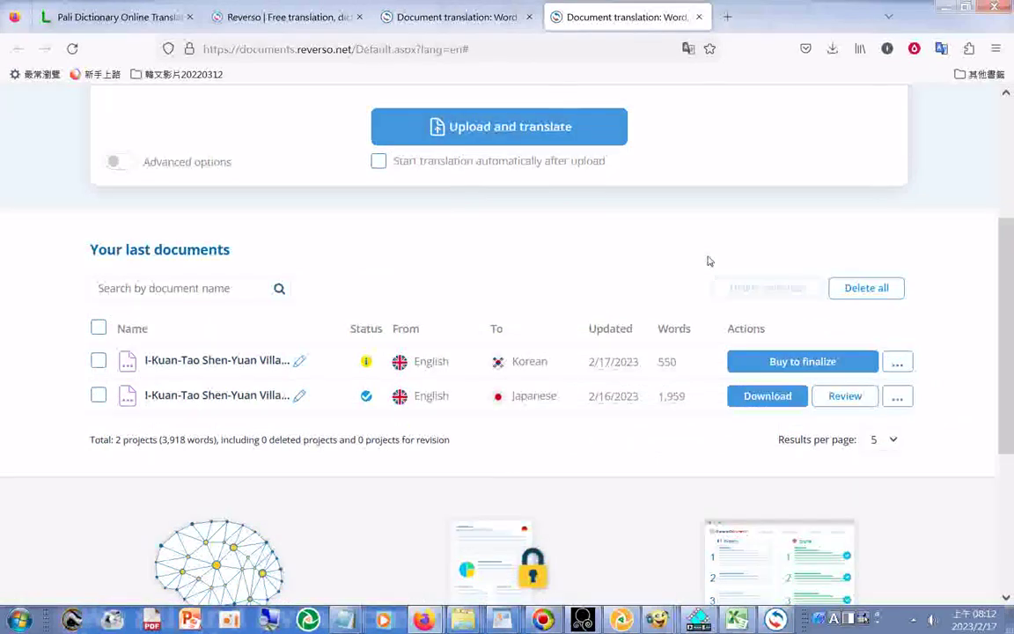
scroll(710, 261, "down", 1)
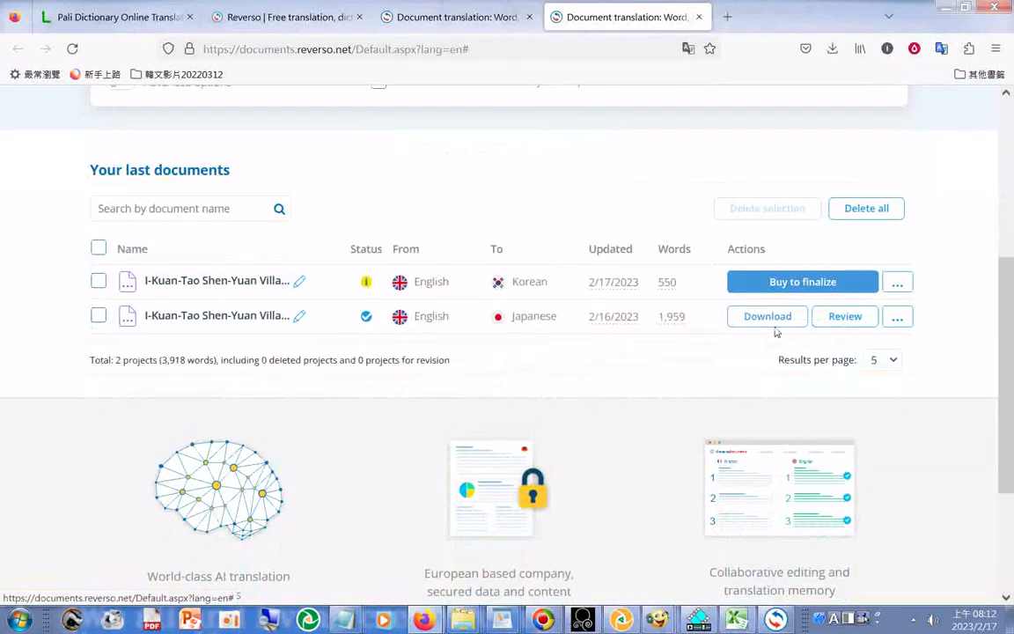
left_click(773, 320)
scroll(751, 320, "down", 2)
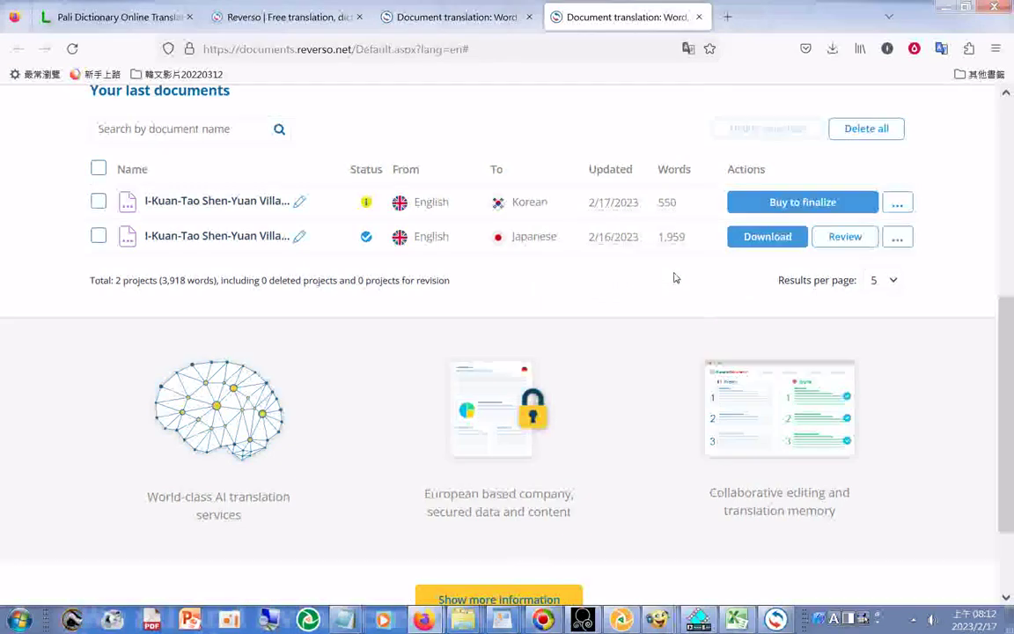
Download the source file of the English-to-Korean document and show the downloaded file in its folder
left_click(897, 205)
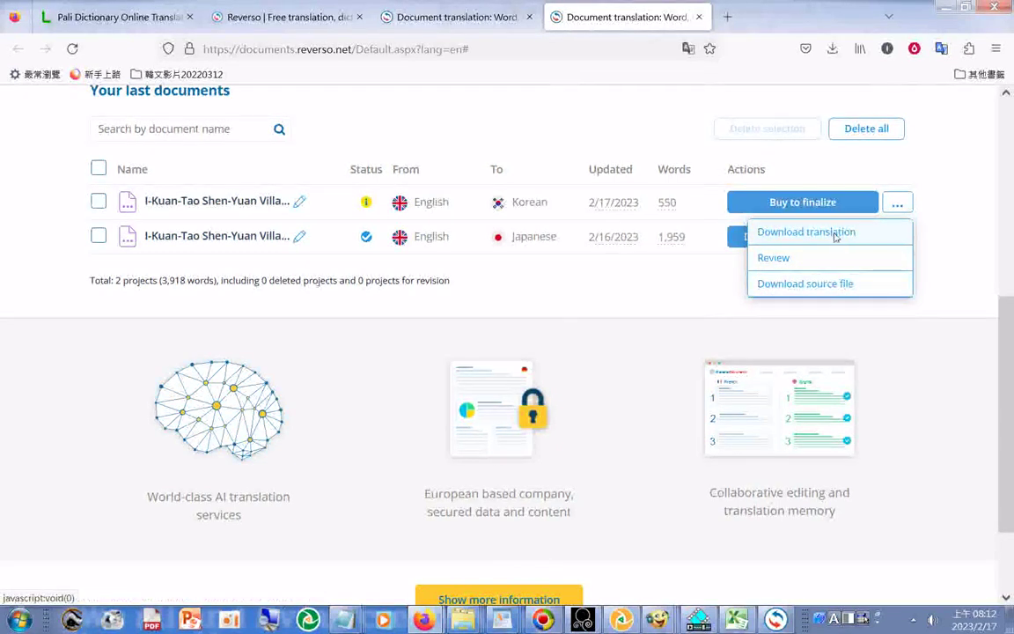
left_click(831, 287)
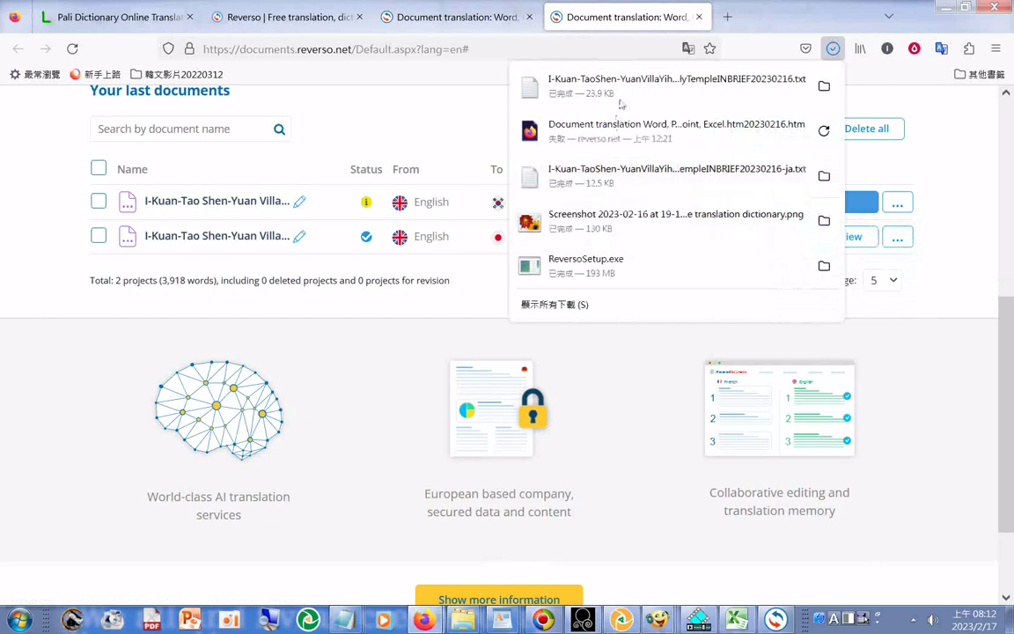
right_click(662, 88)
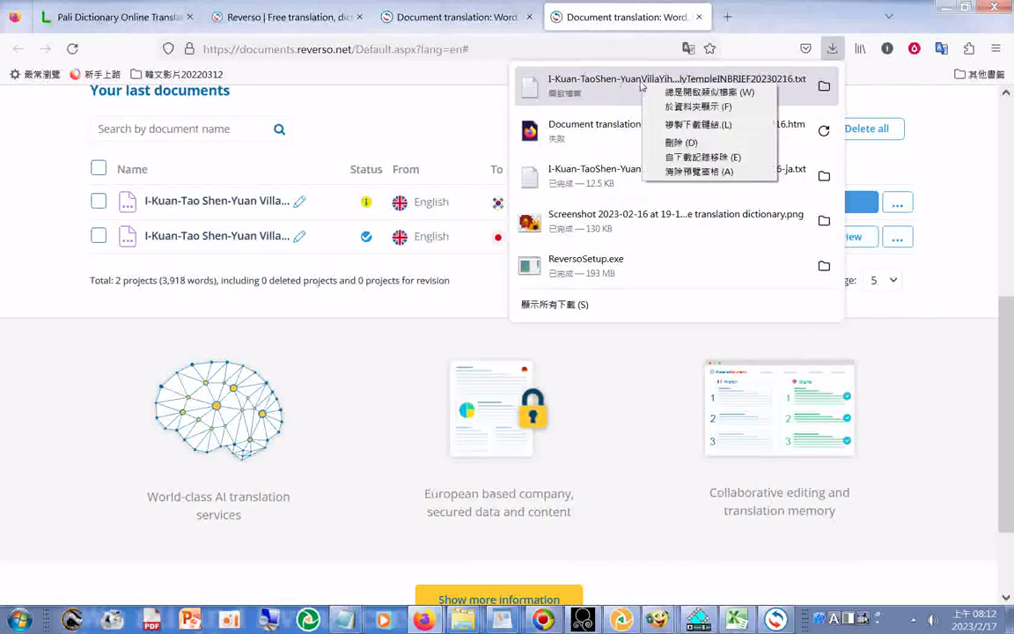
left_click(695, 107)
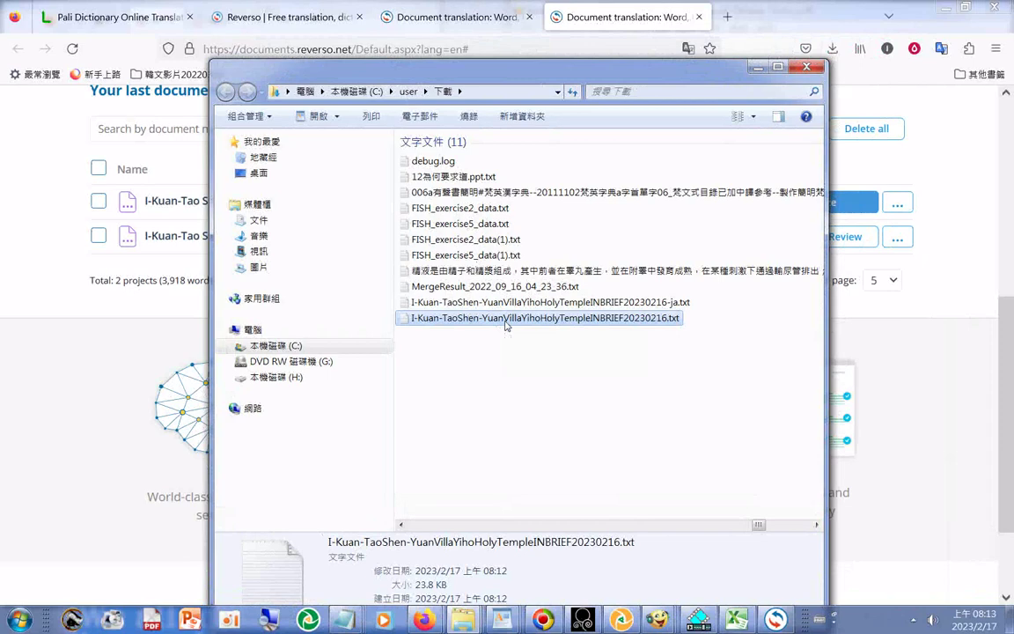
Open the downloaded I-Kuan-TaoShen-YuanVillaYihoHolyTempleINBRIEF20230216.txt, look through its text to the end, and close it
double_click(506, 326)
scroll(643, 322, "down", 3)
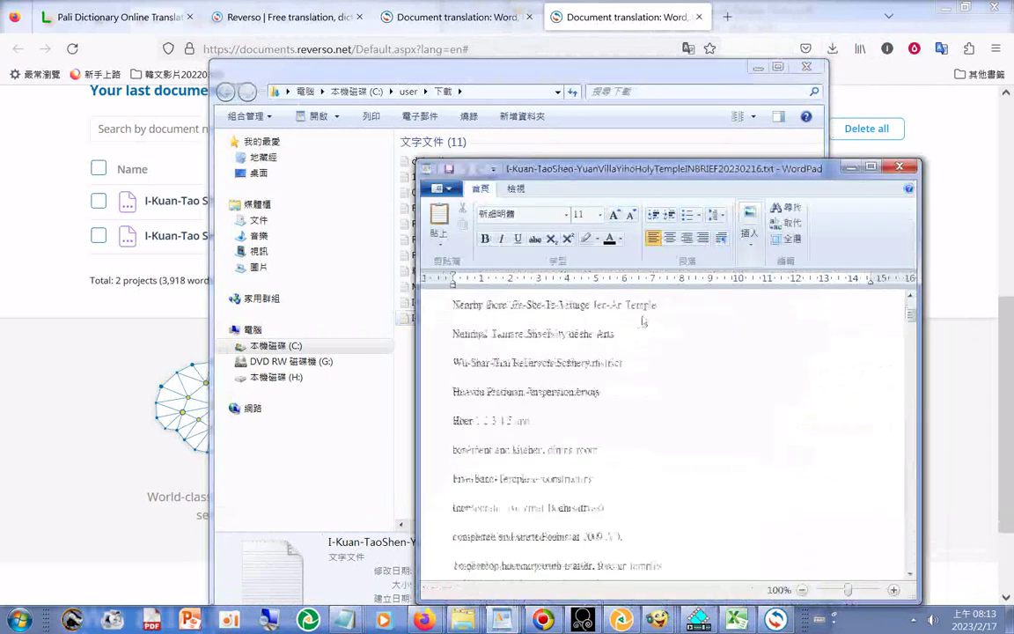
scroll(695, 328, "down", 1)
left_click_drag(911, 314, 927, 563)
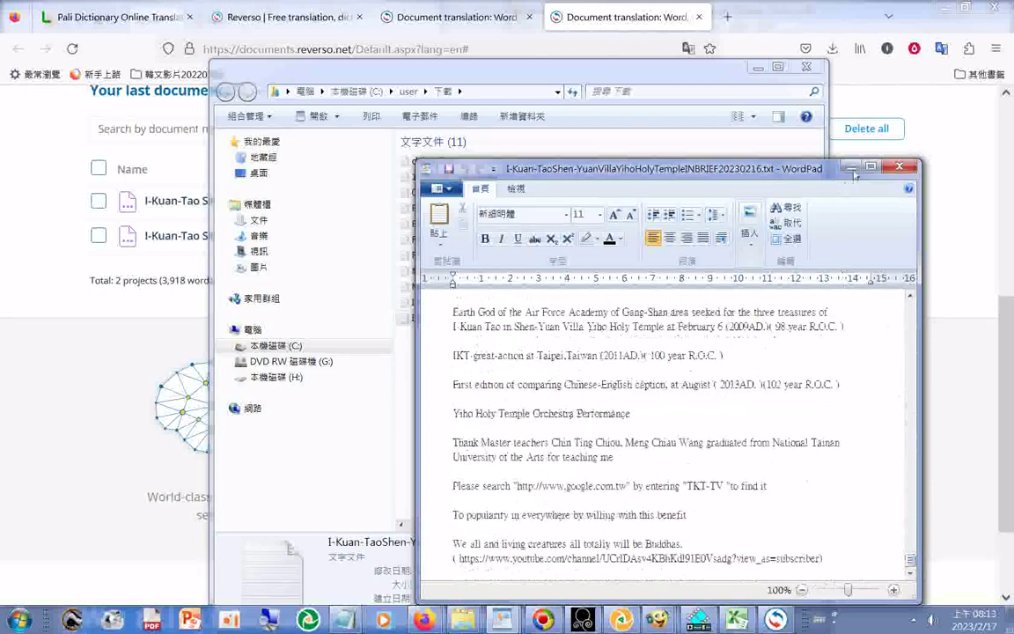
key("alt+F4")
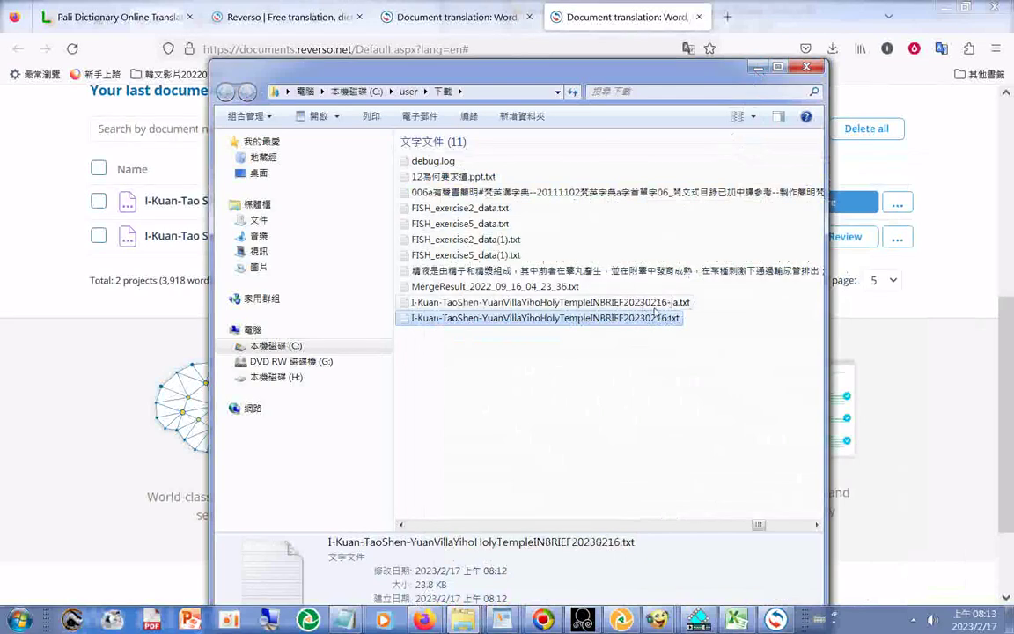
Open I-Kuan-TaoShen-YuanVillaYihoHolyTempleINBRIEF20230216-ja.txt, view the Japanese text back to its beginning, and return to the Reverso page
double_click(647, 303)
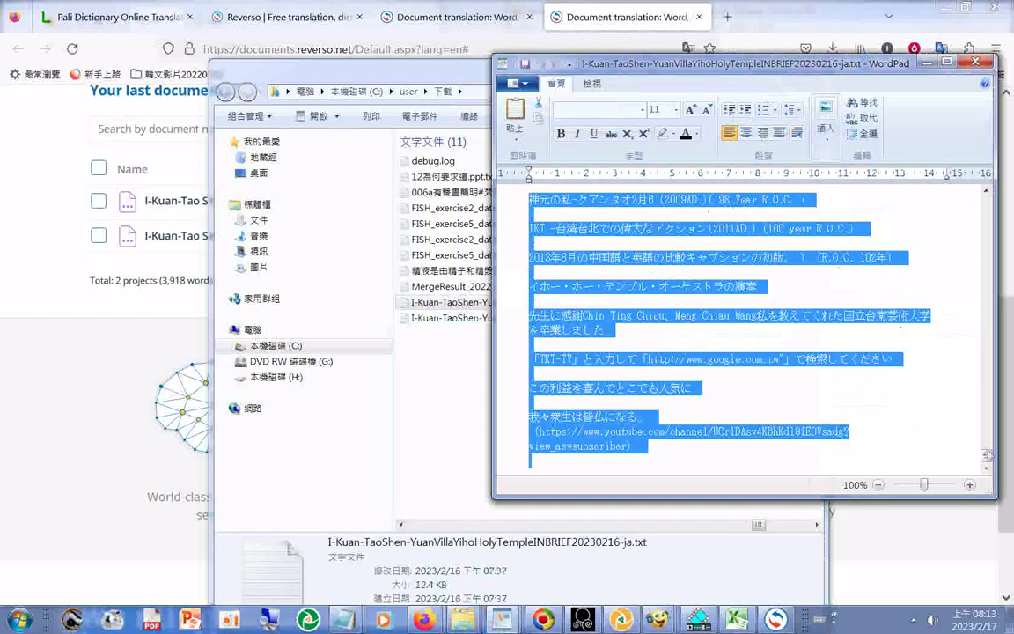
left_click_drag(987, 456, 987, 203)
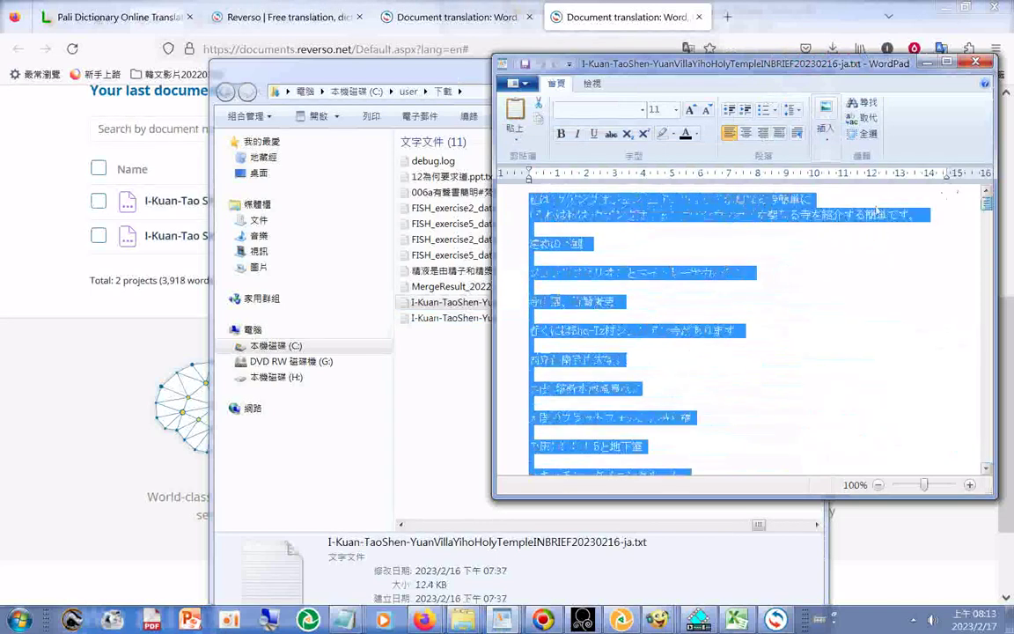
left_click(451, 392)
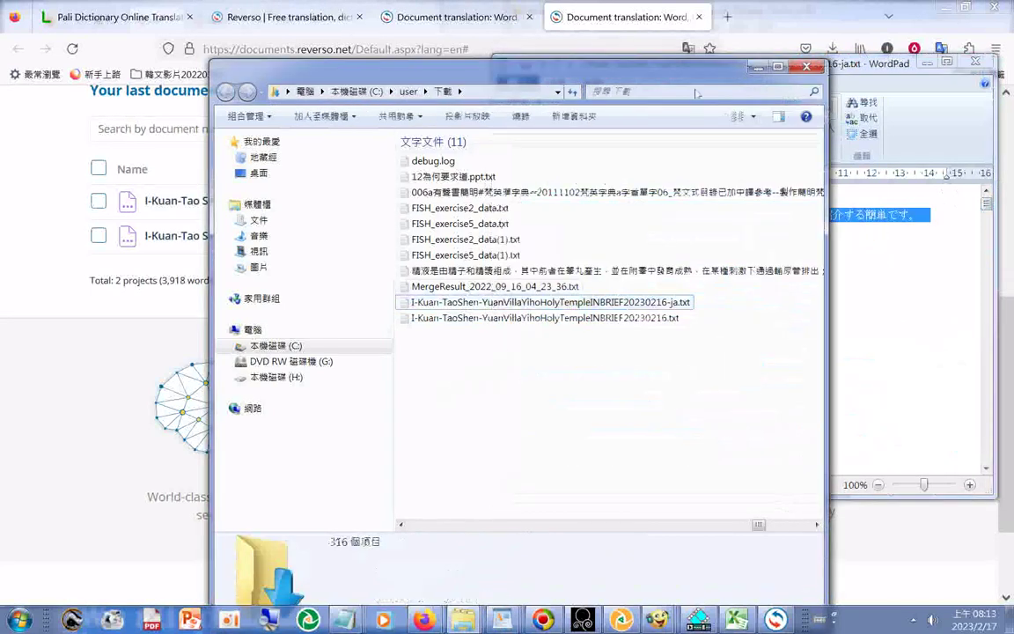
left_click(762, 67)
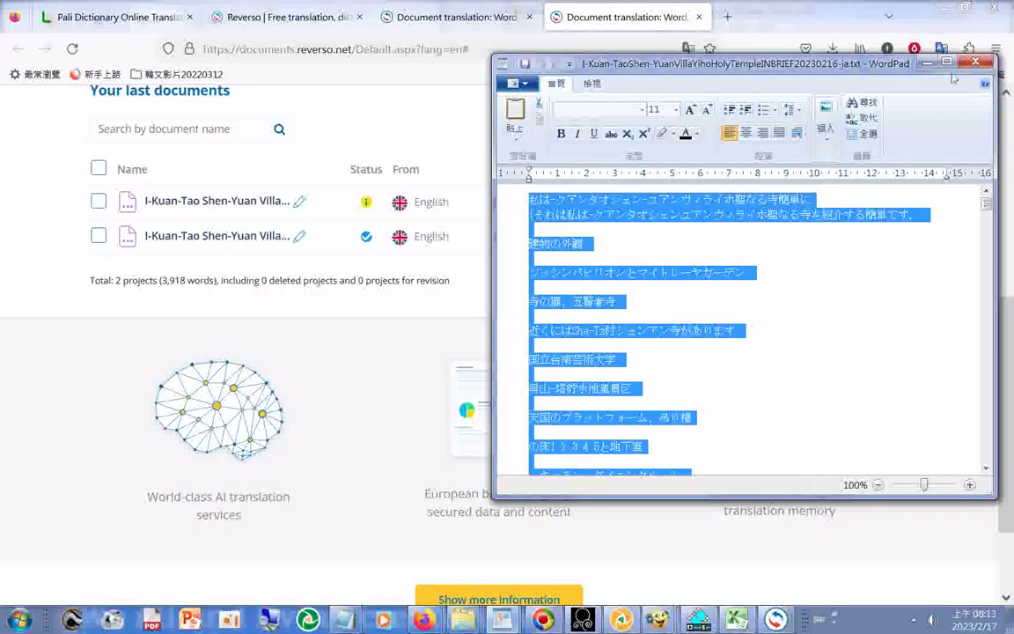
left_click(916, 24)
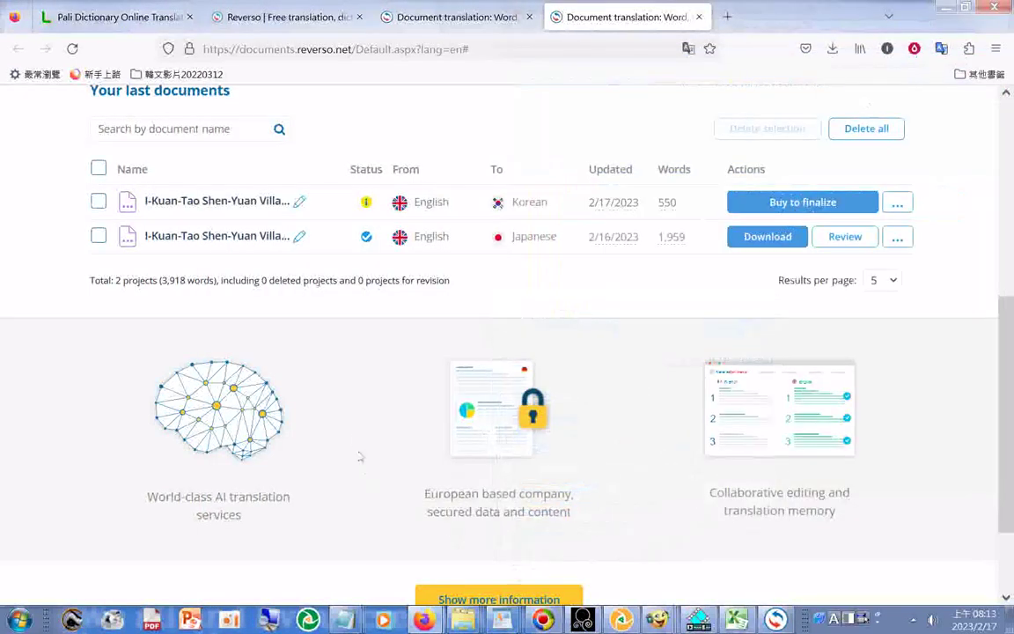
Look over the document translation page with its list of last documents, and close that duplicate tab
scroll(355, 447, "down", 2)
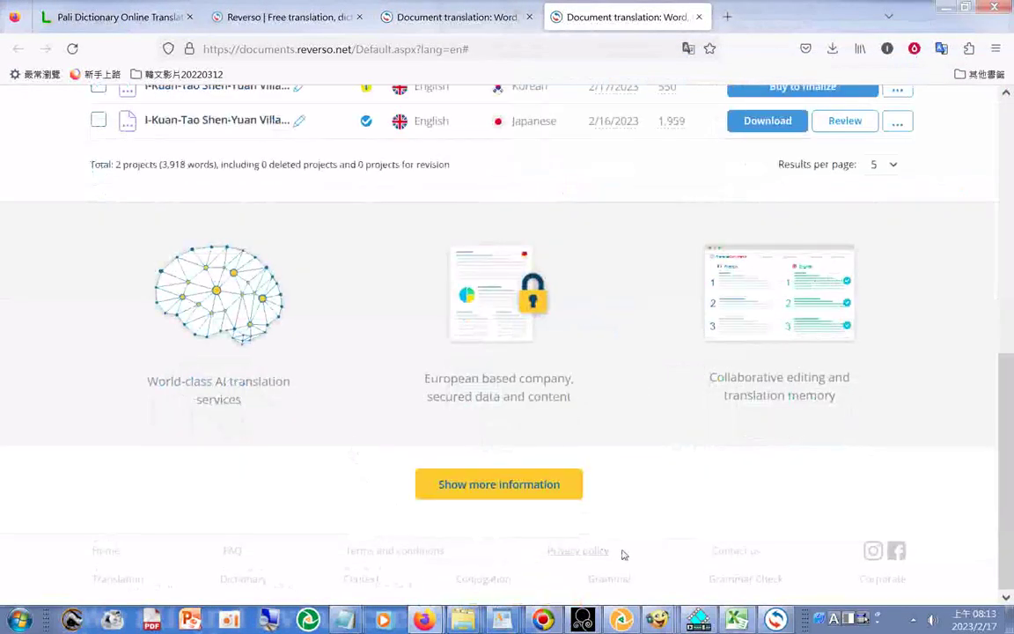
scroll(635, 533, "up", 5)
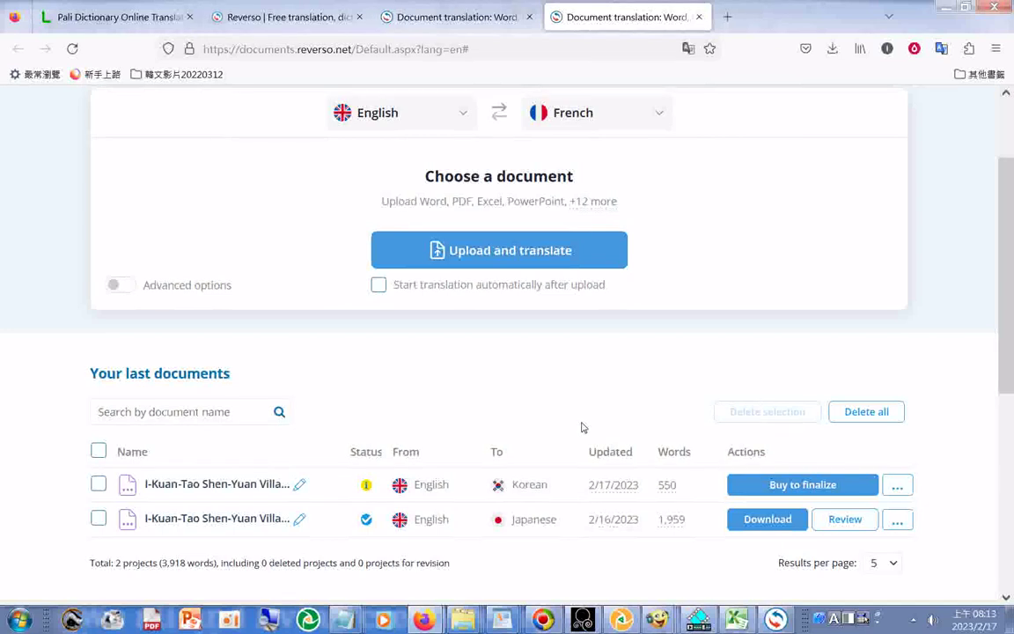
scroll(581, 427, "up", 2)
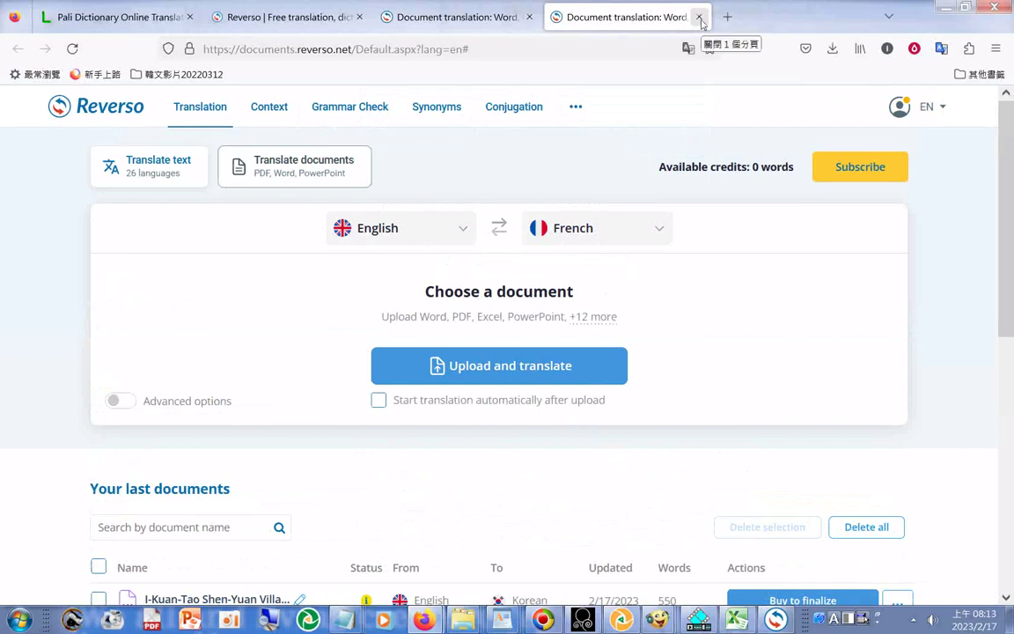
left_click(700, 18)
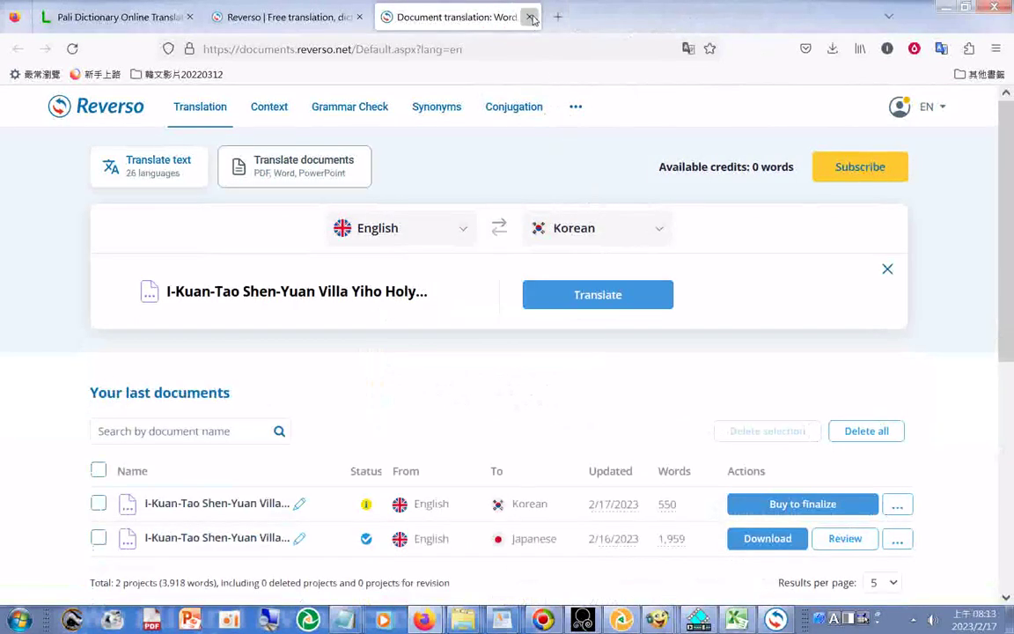
Save the English-to-Korean document translation page as Document translation Word, PDF, PowerPoint, Excel.htm20230217 and close its tab
right_click(591, 174)
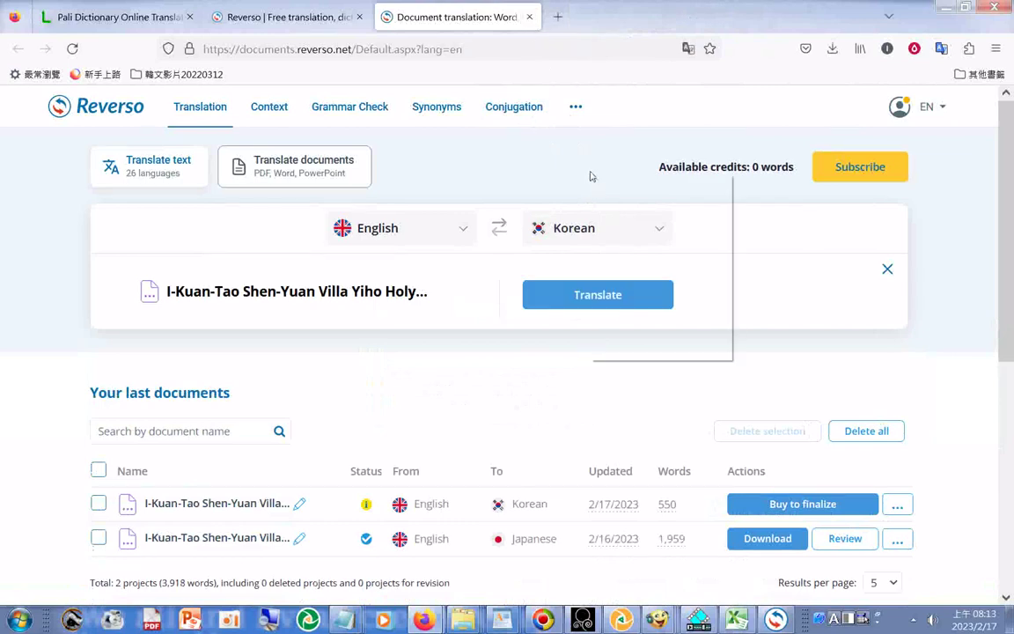
left_click(642, 210)
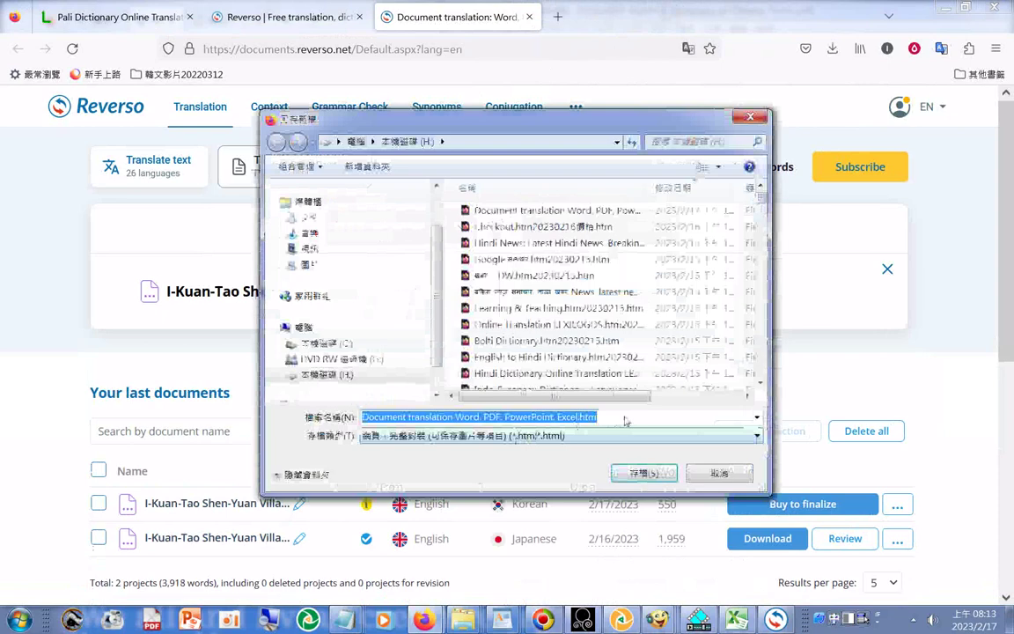
left_click(625, 420)
type("2023021")
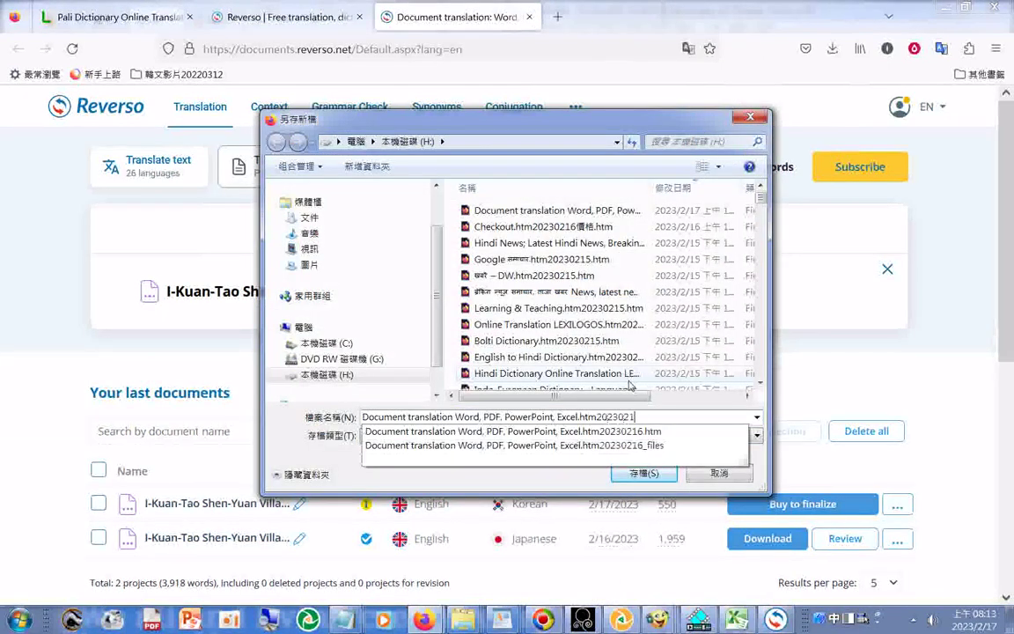
type("7")
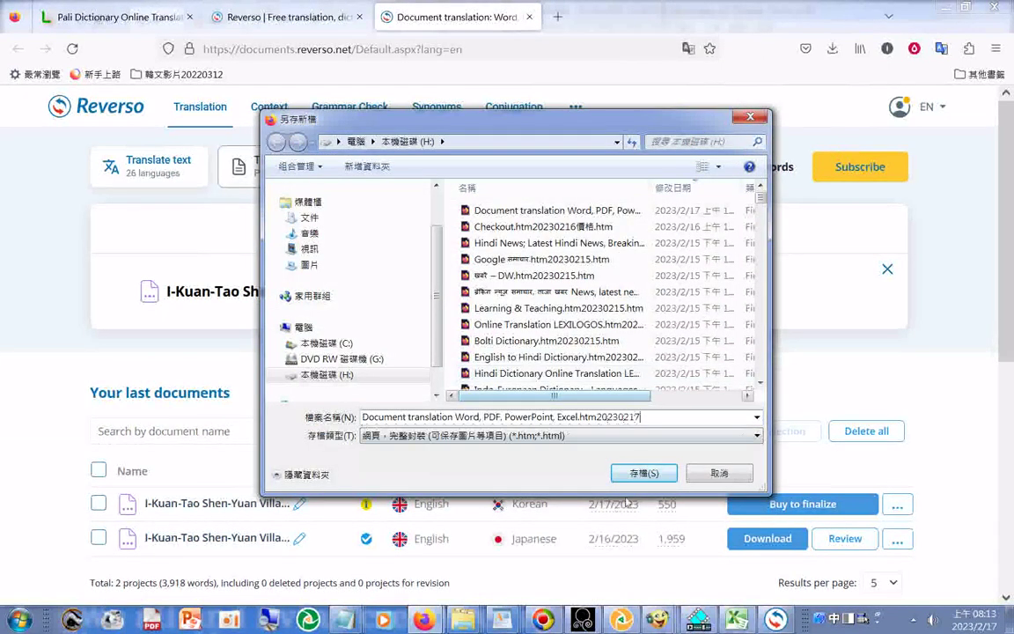
left_click(643, 473)
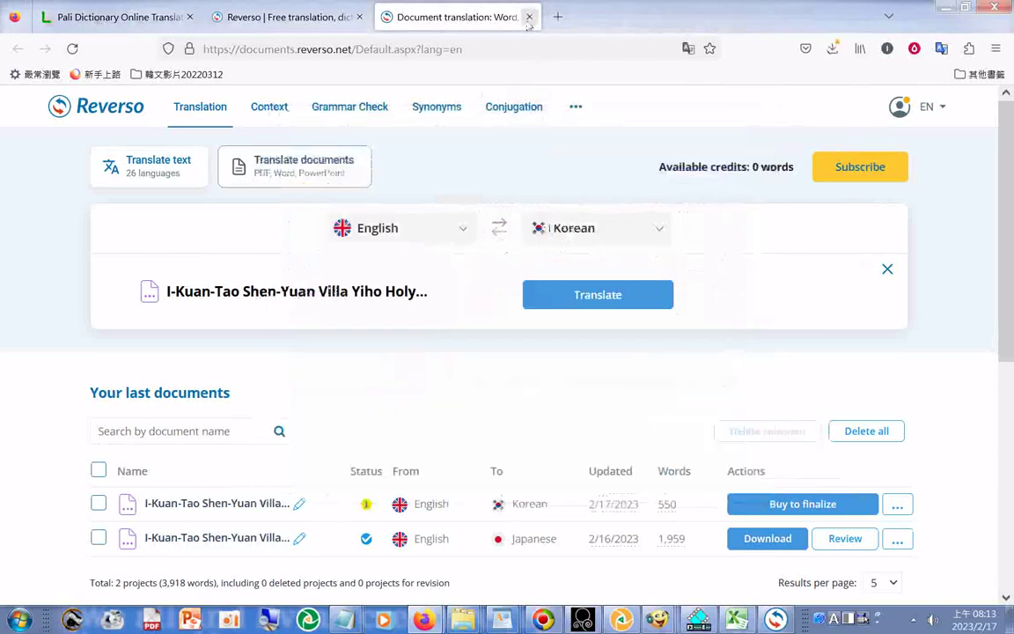
left_click(529, 17)
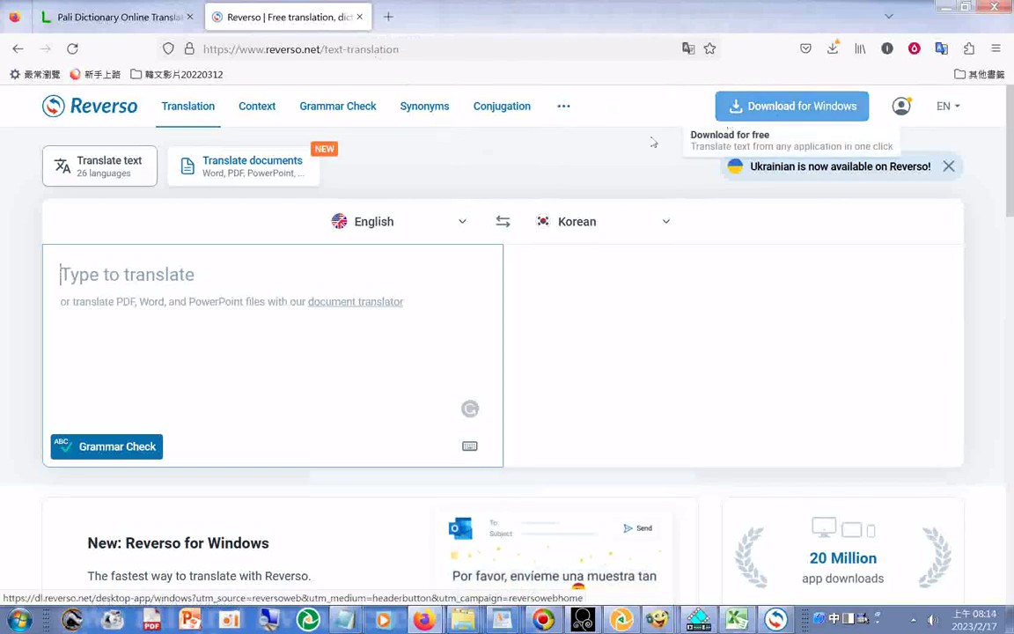
Capture a screenshot of the visible Reverso Premium section on the text translation page and download the image
scroll(541, 175, "down", 6)
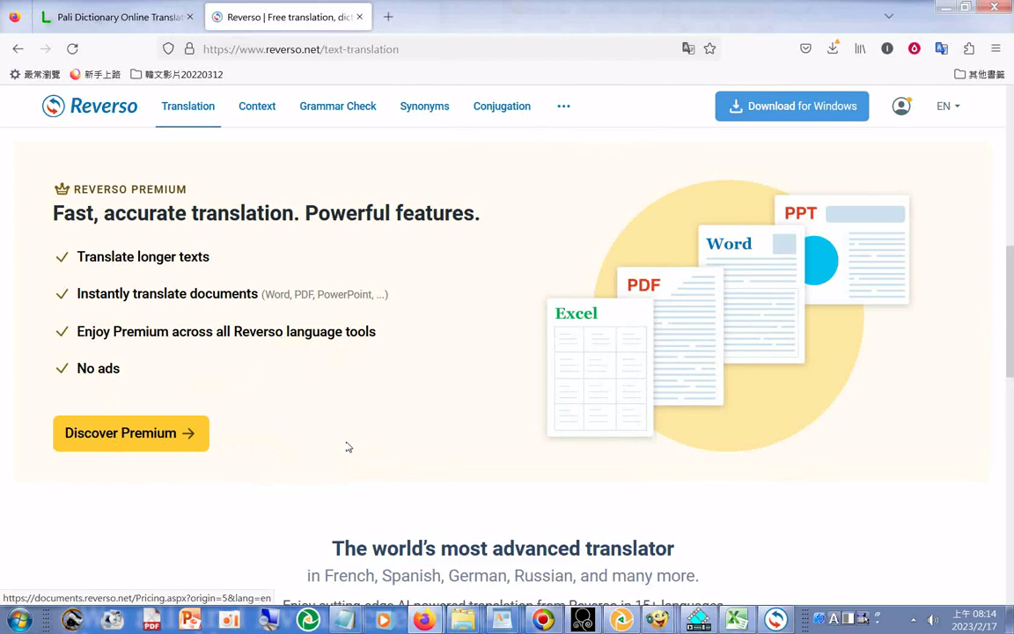
right_click(348, 249)
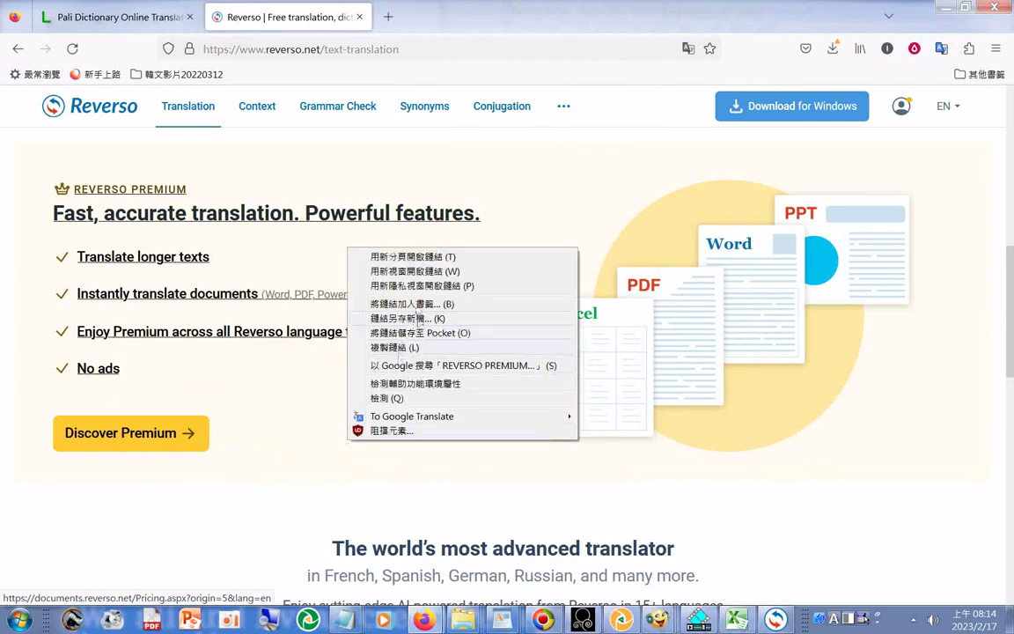
right_click(236, 488)
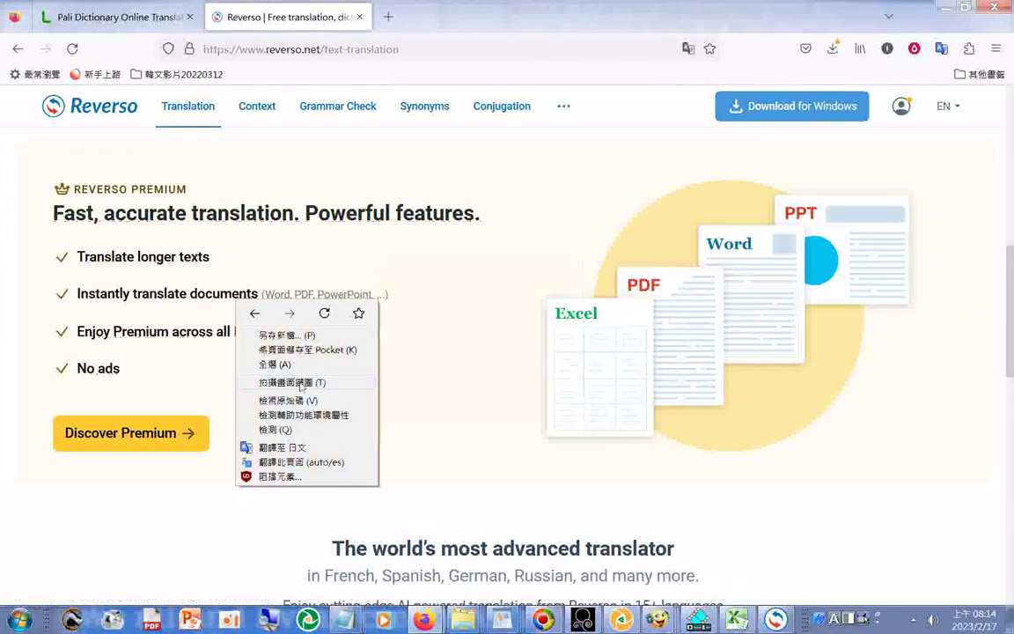
left_click(291, 382)
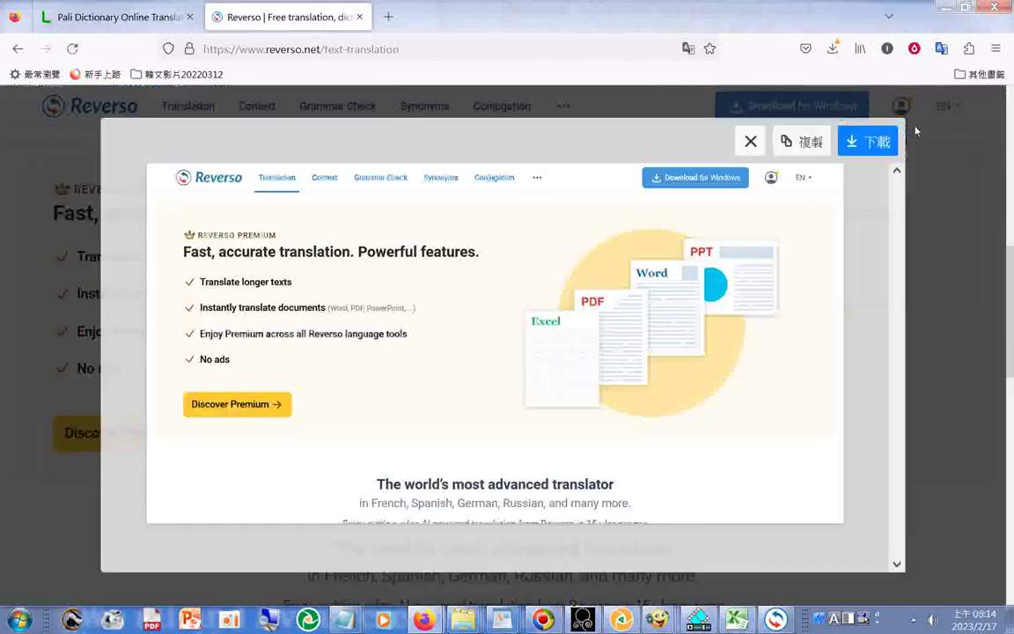
left_click(959, 118)
left_click(874, 142)
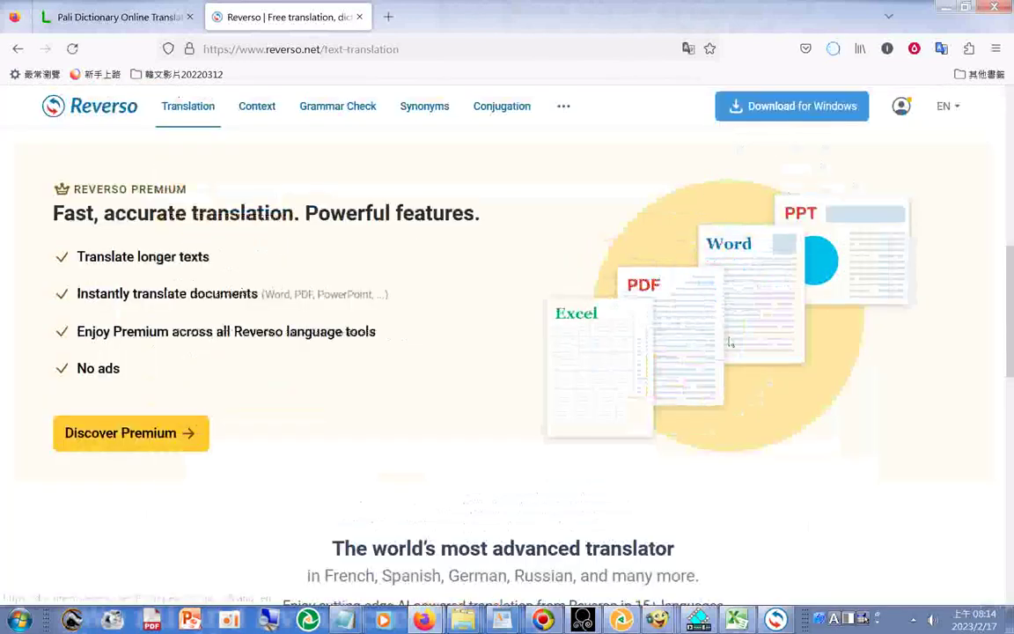
Open the free app pages for Chrome/Firefox, iOS/Android and Mac/Windows from the Reverso footer in separate new tabs
scroll(700, 344, "down", 2)
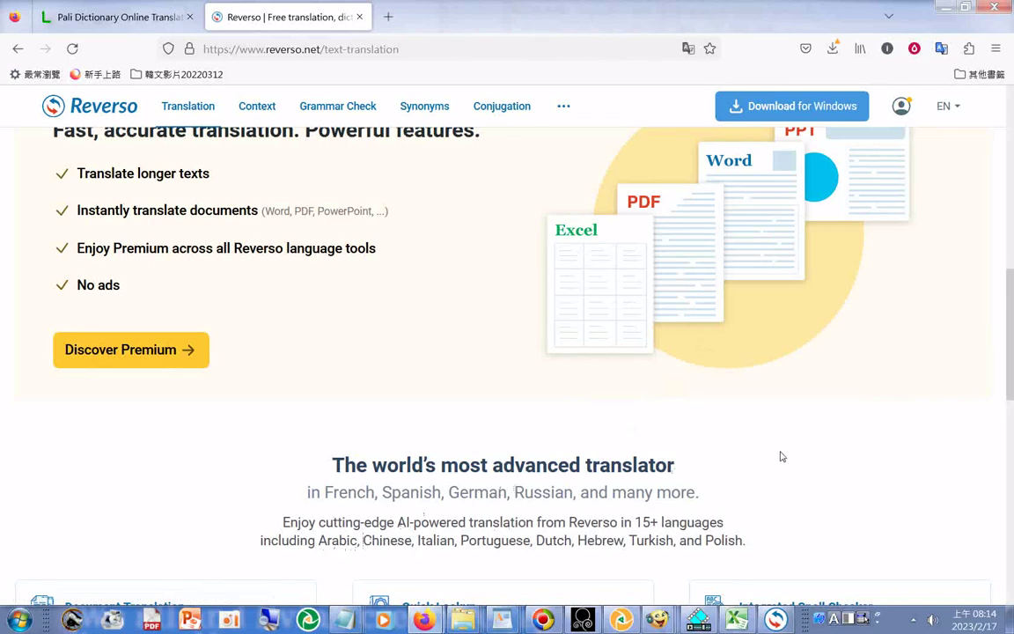
scroll(783, 456, "down", 1)
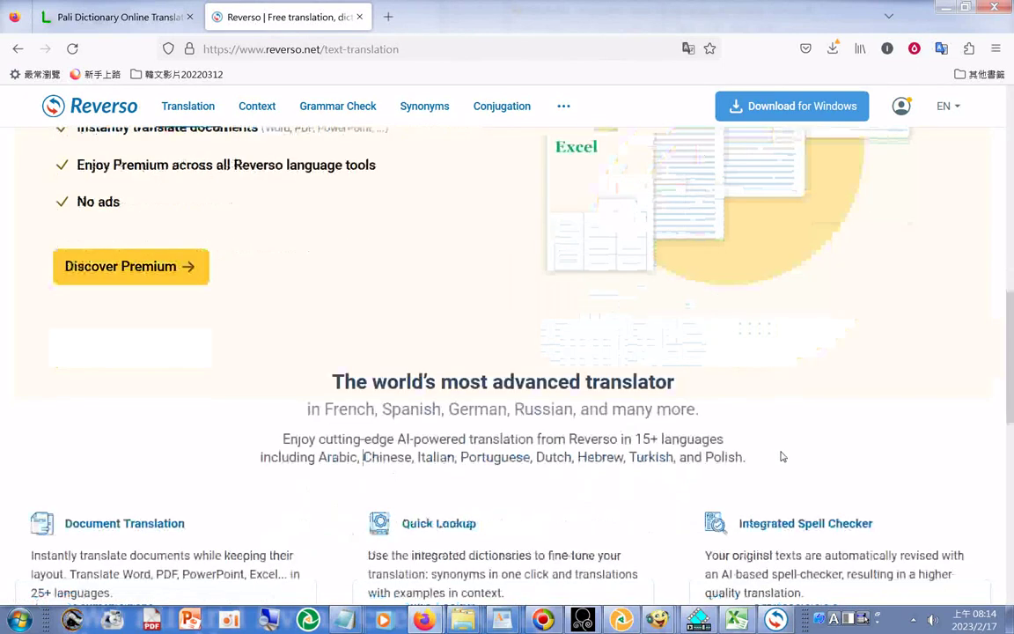
scroll(783, 456, "down", 3)
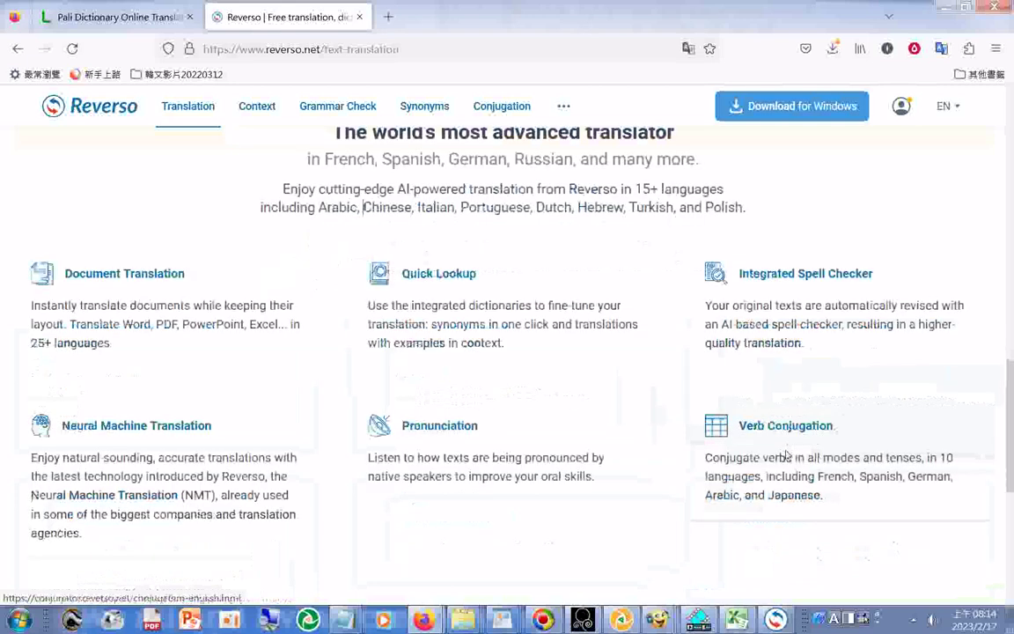
scroll(787, 454, "down", 2)
scroll(787, 455, "down", 2)
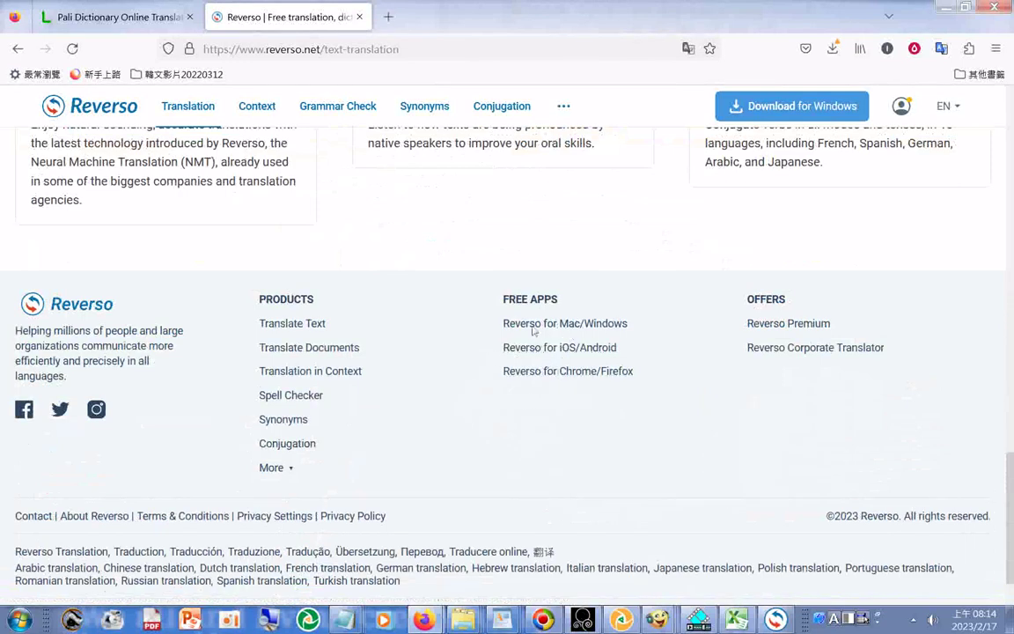
right_click(594, 376)
left_click(646, 388)
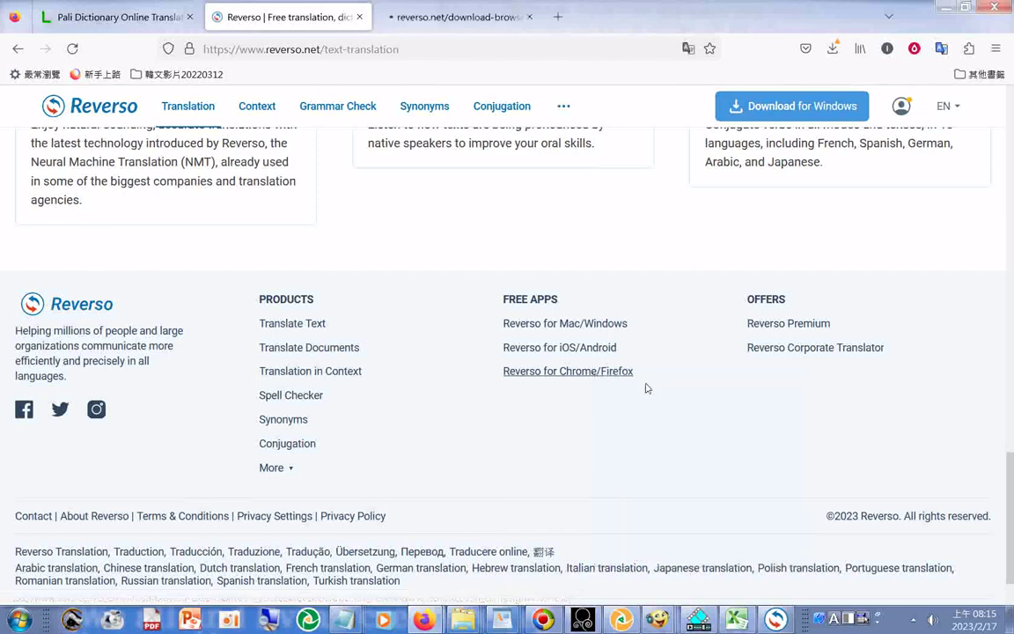
right_click(581, 352)
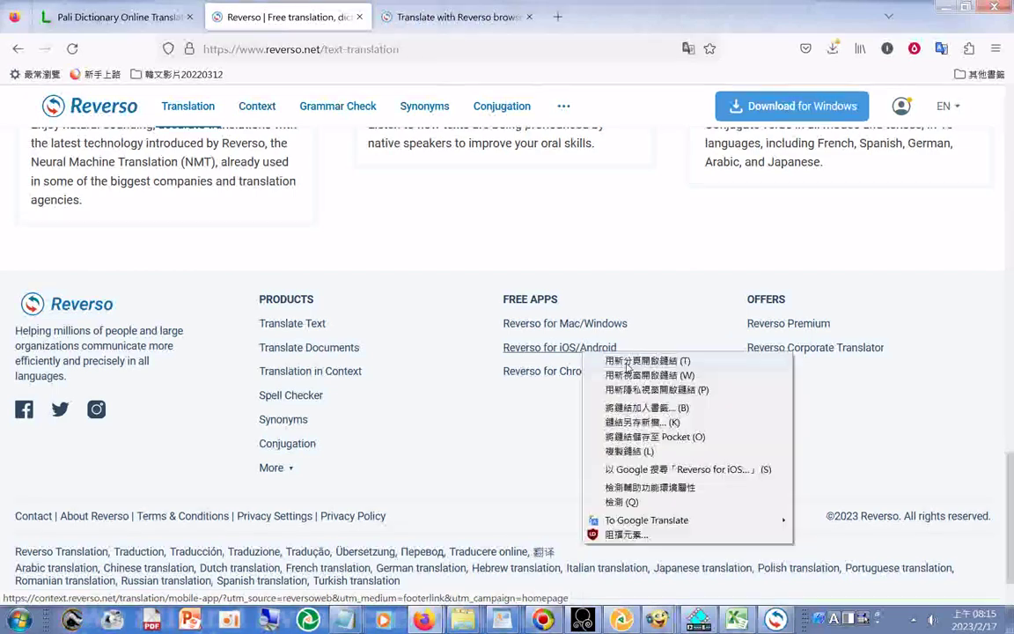
left_click(617, 359)
right_click(590, 331)
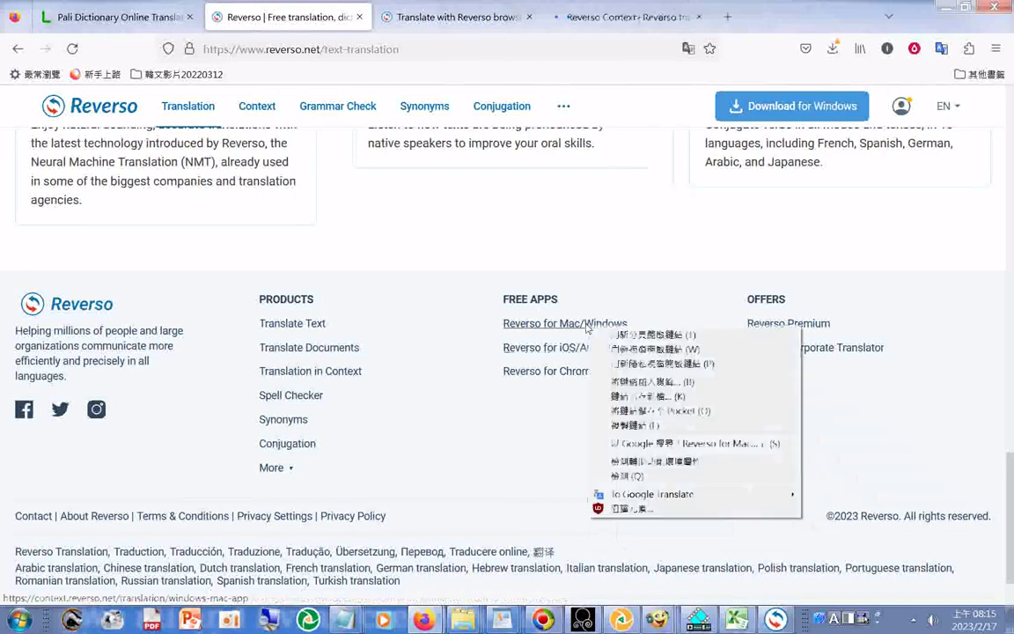
left_click(669, 359)
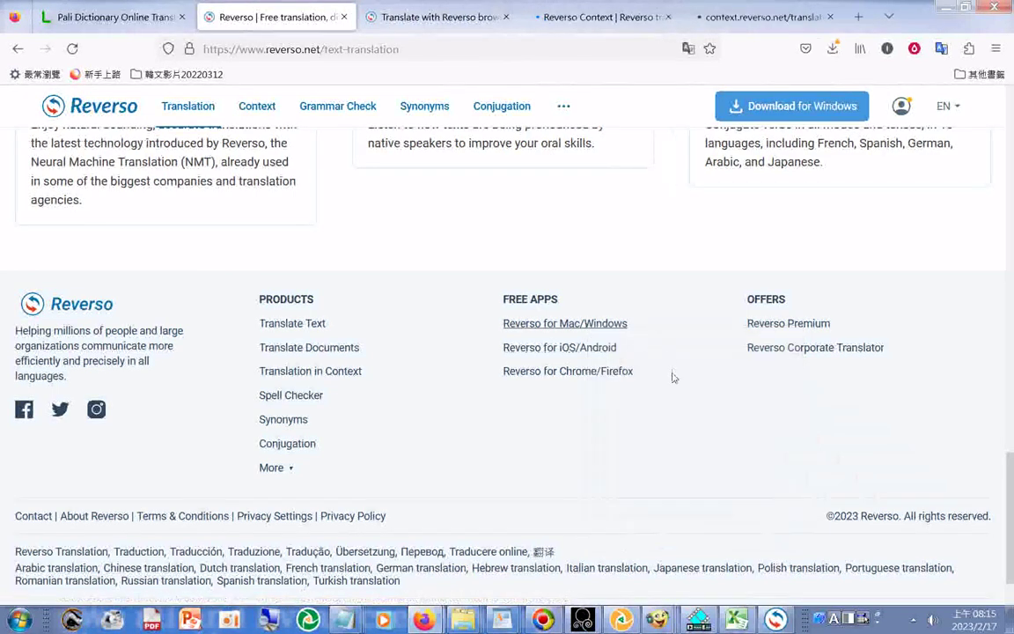
scroll(671, 368, "down", 1)
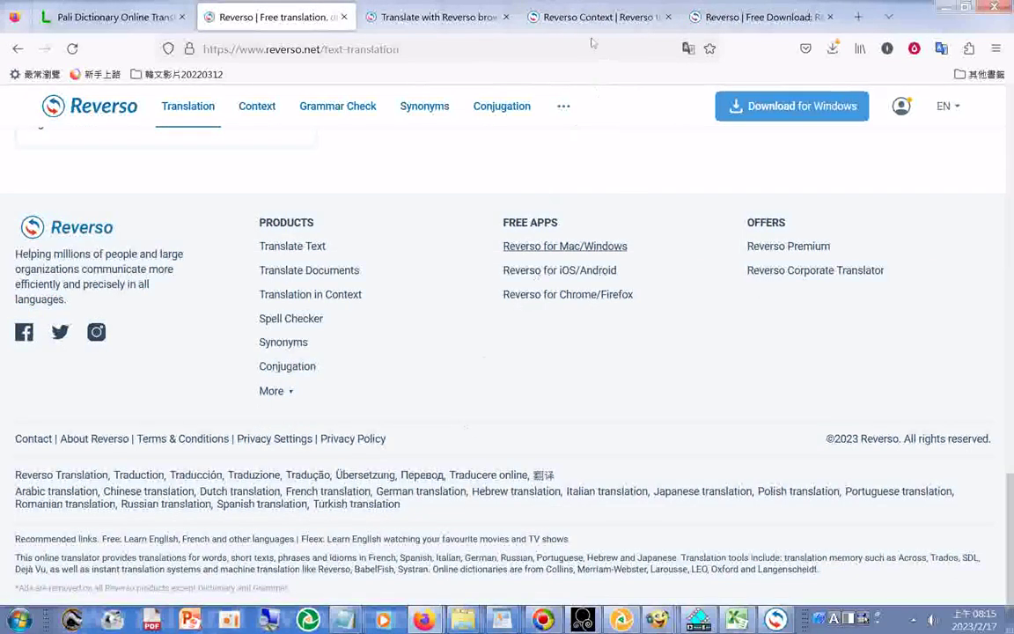
Save the browser extension page as Translate with Reverso browser extension for Chrome, Firefox, Safari.htm20230217, copying that file name
left_click(456, 17)
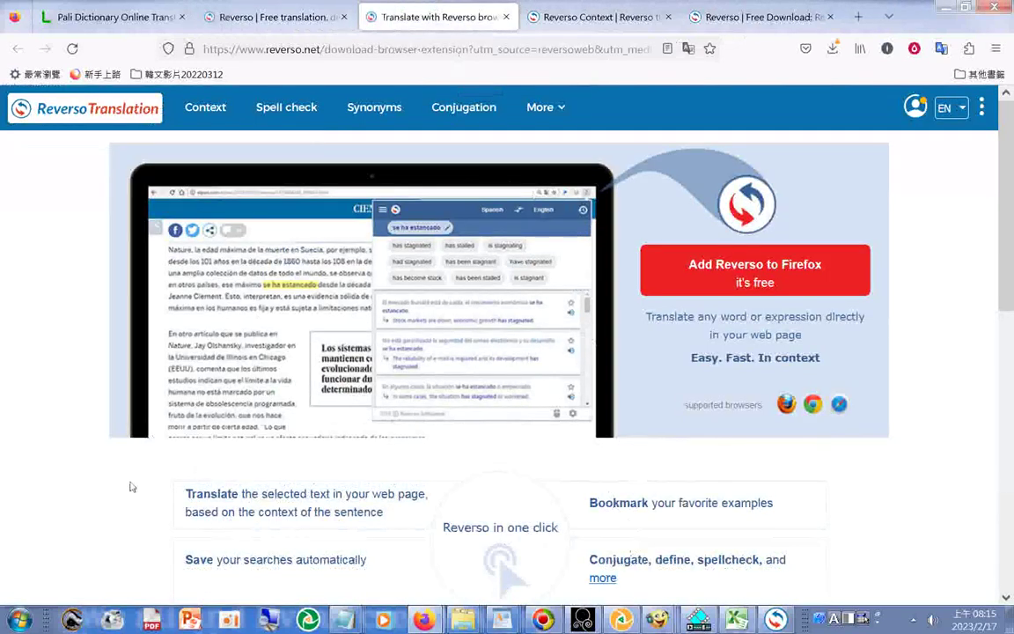
right_click(116, 450)
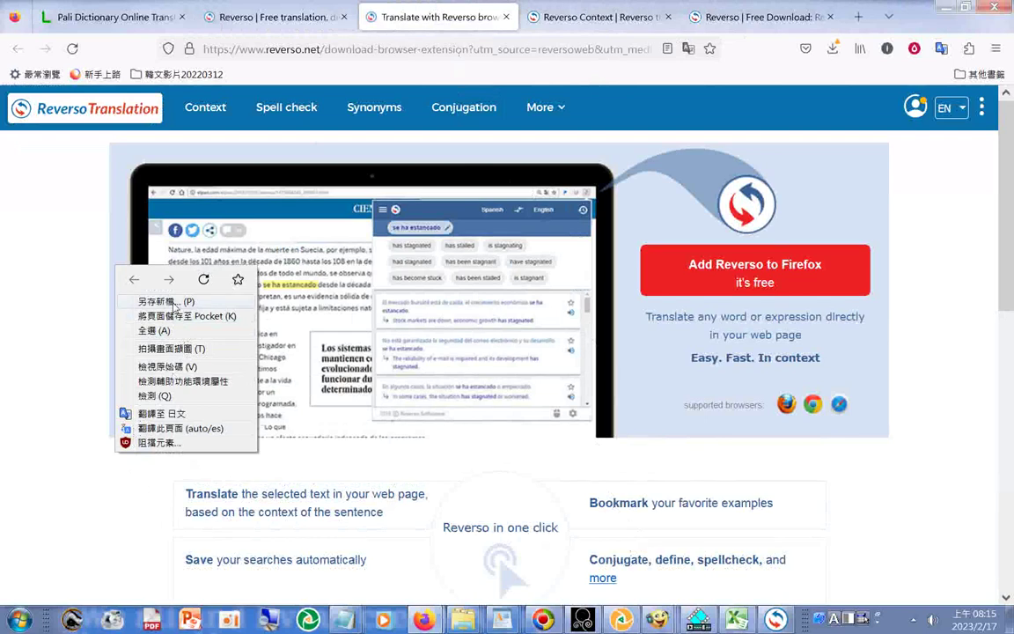
left_click(176, 302)
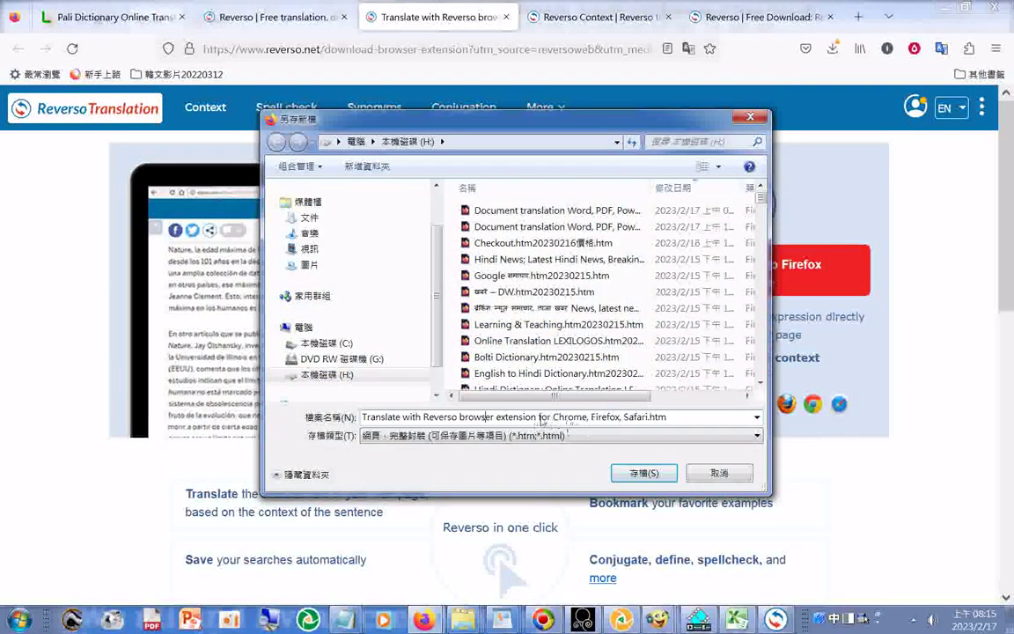
left_click_drag(541, 420, 610, 421)
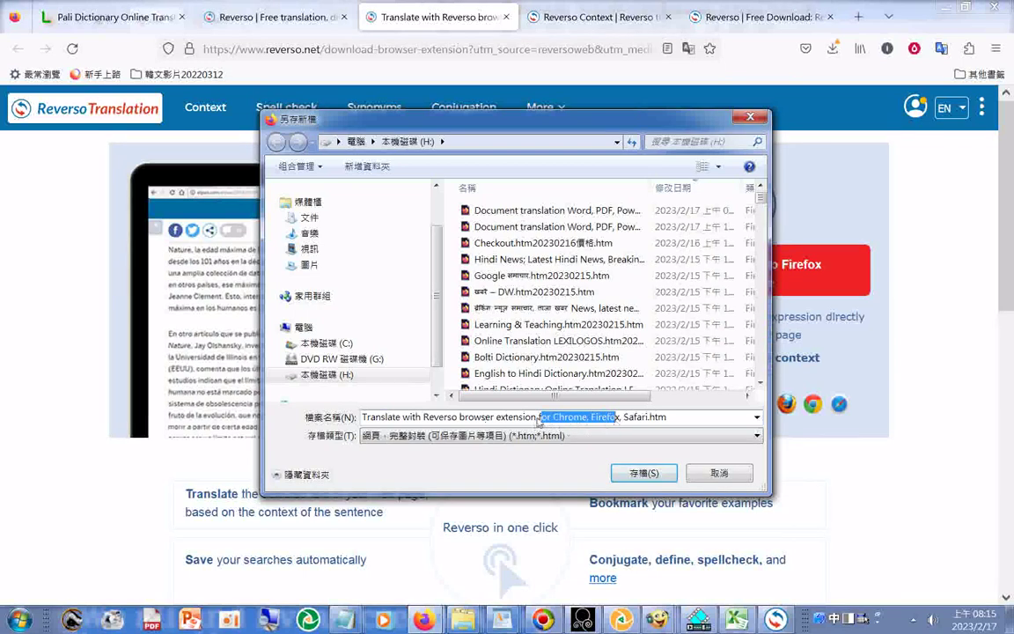
key("shift+Left")
left_click(669, 421)
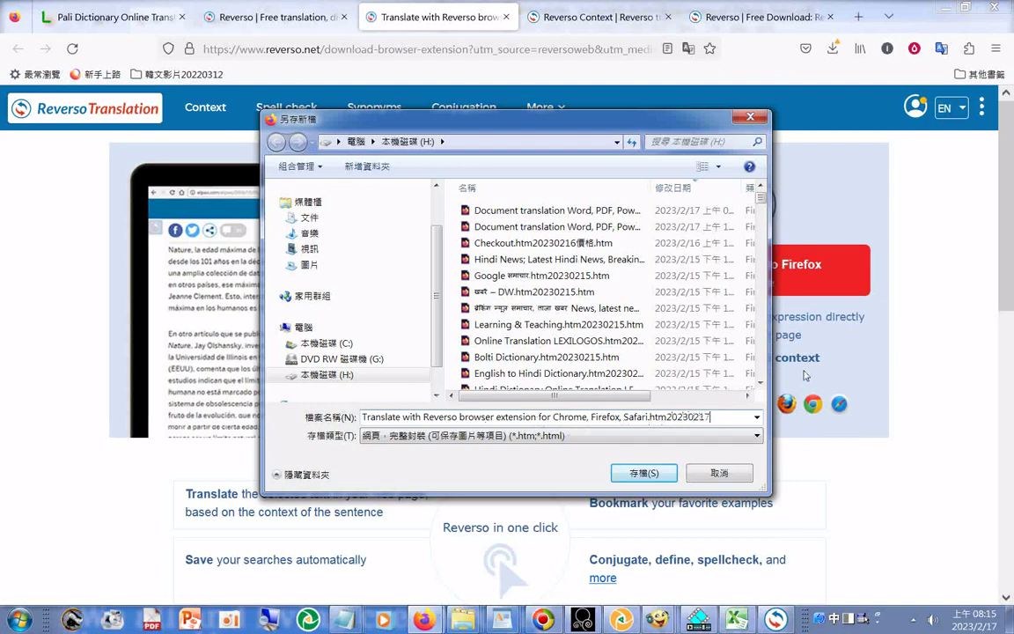
key("ctrl+a")
right_click(440, 424)
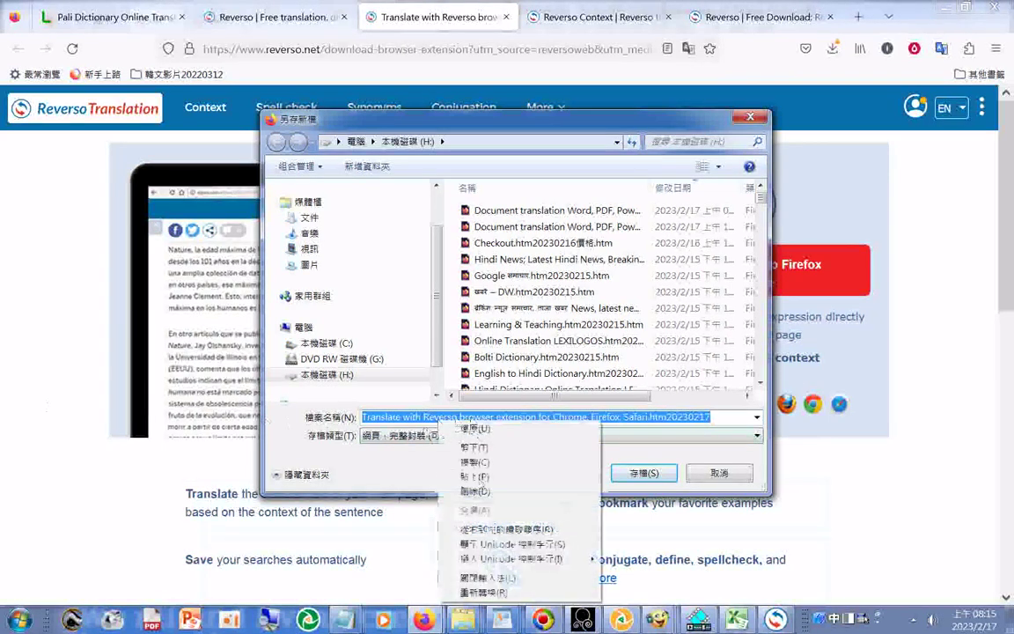
left_click(475, 459)
left_click(641, 473)
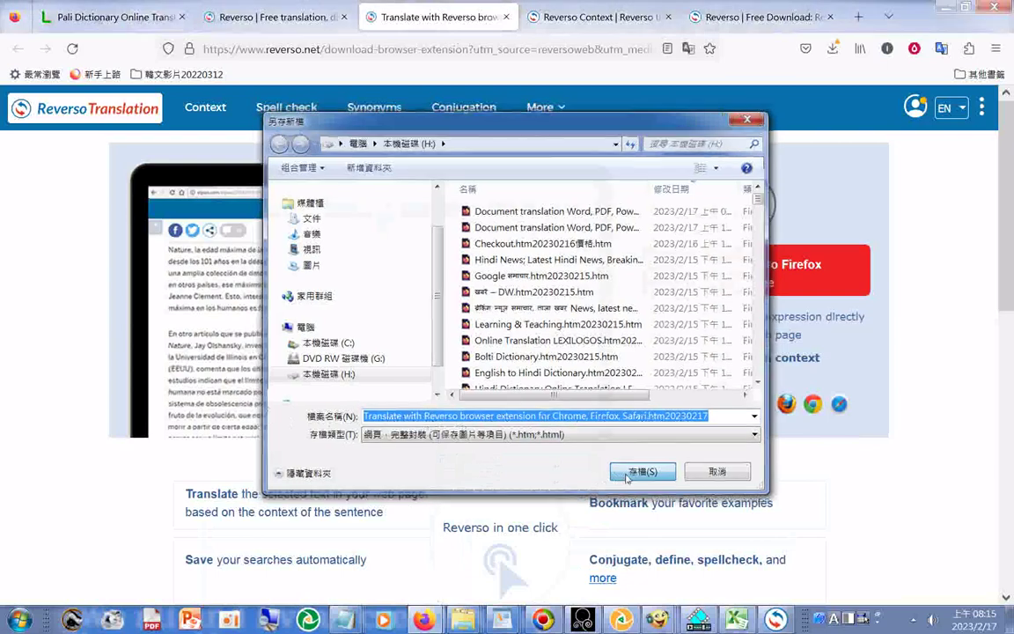
Create a new Notepad note and paste the copied browser extension page file name into it
left_click(19, 619)
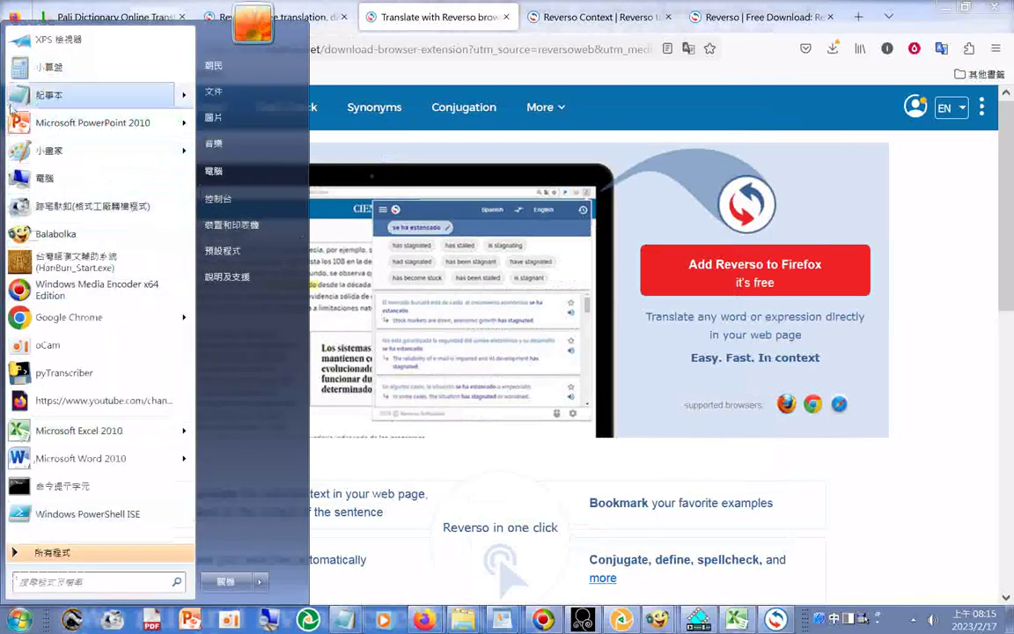
left_click(36, 95)
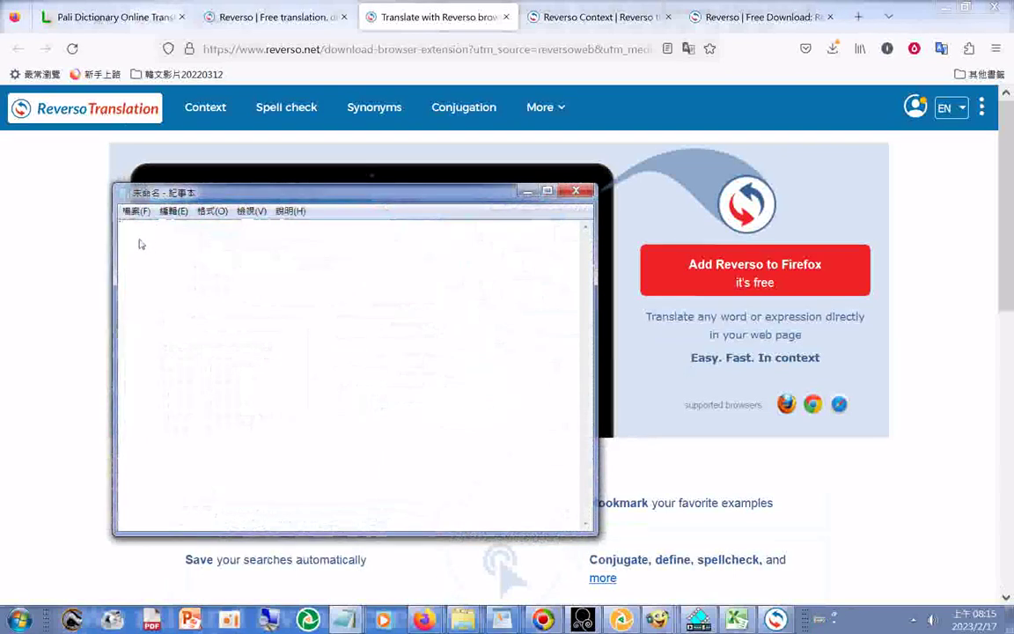
right_click(139, 240)
left_click(203, 294)
Save the note as Translate with Reverso browser extension for Chrome, Firefox, Safari.htm20230217, using the Unicode encoding
left_click(134, 211)
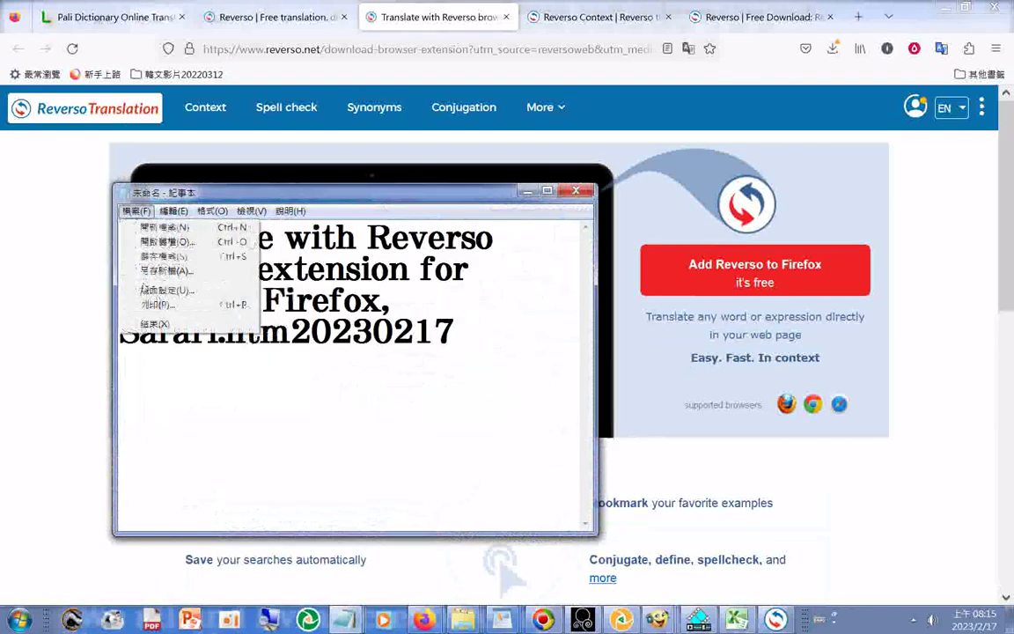
key("Escape")
key("ctrl+s")
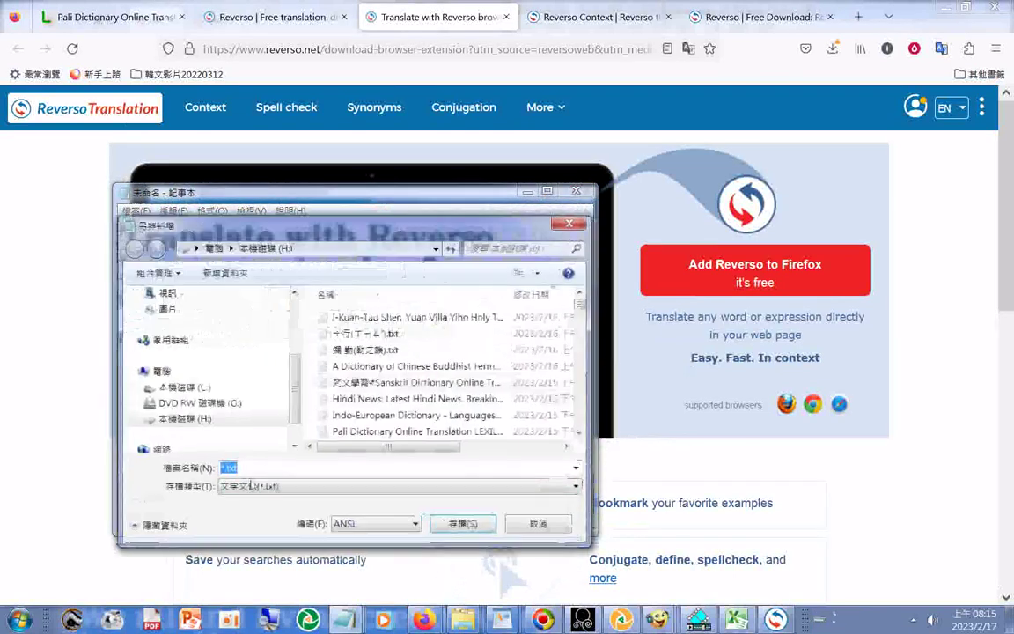
right_click(240, 466)
left_click(273, 338)
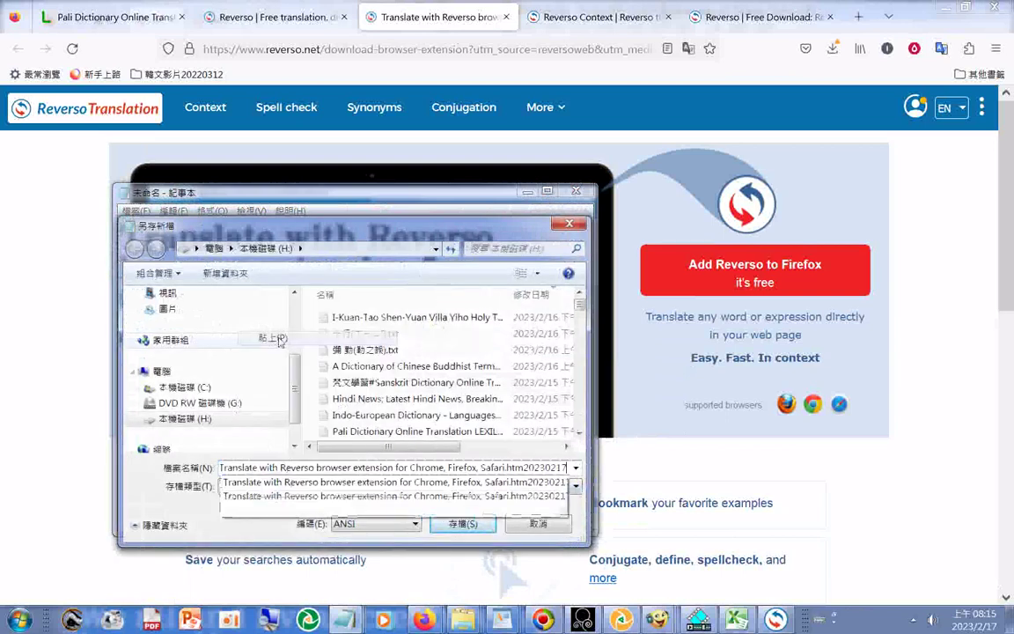
left_click(379, 524)
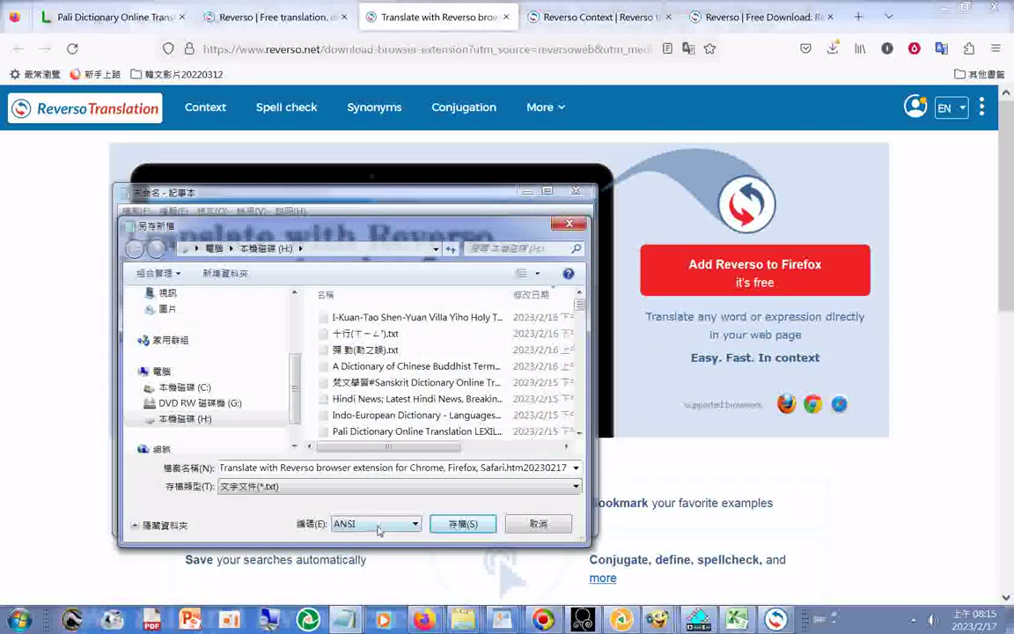
left_click(379, 524)
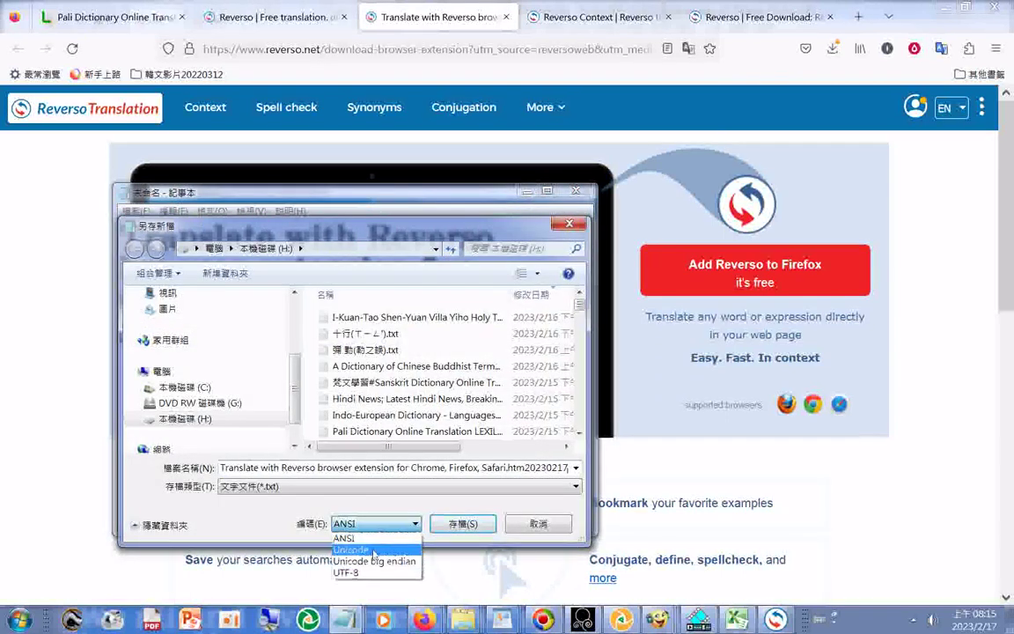
left_click(464, 527)
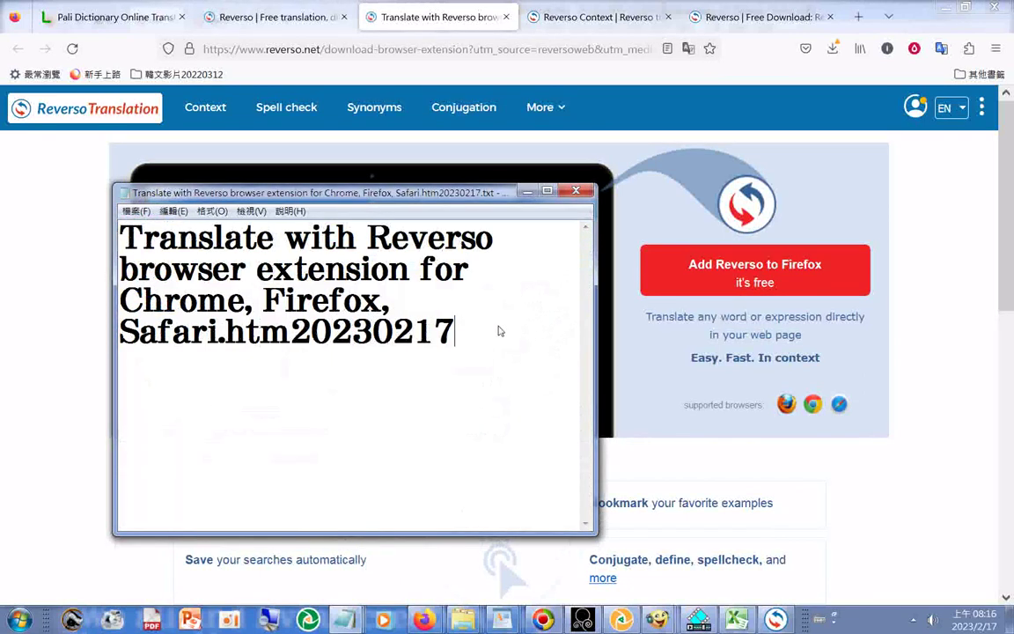
Copy the browser extension page's web address and paste it below the title in the saved note
left_click(413, 49)
right_click(418, 49)
left_click(453, 104)
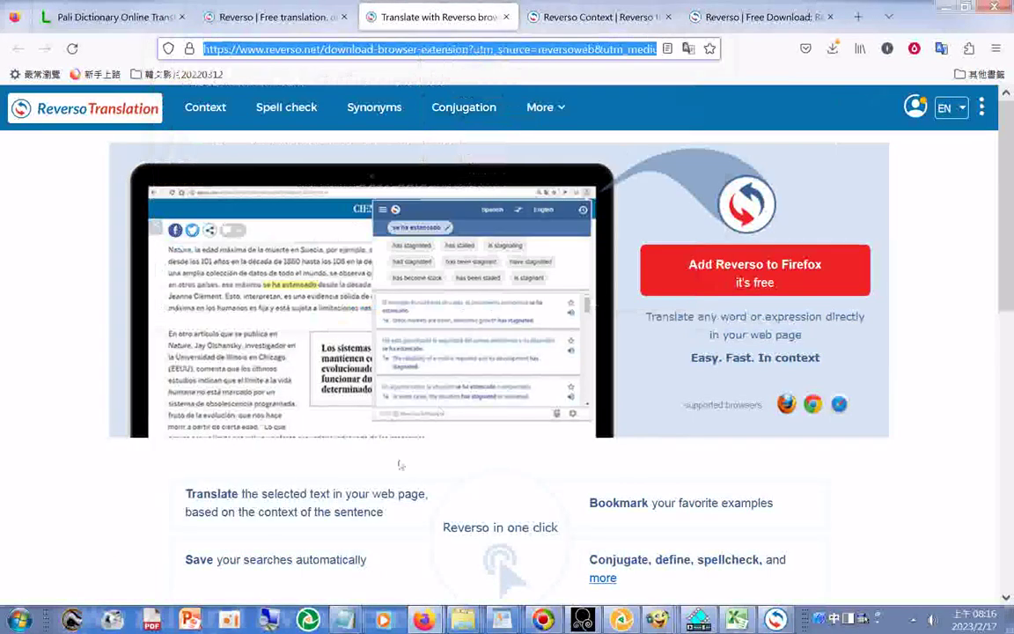
left_click(344, 620)
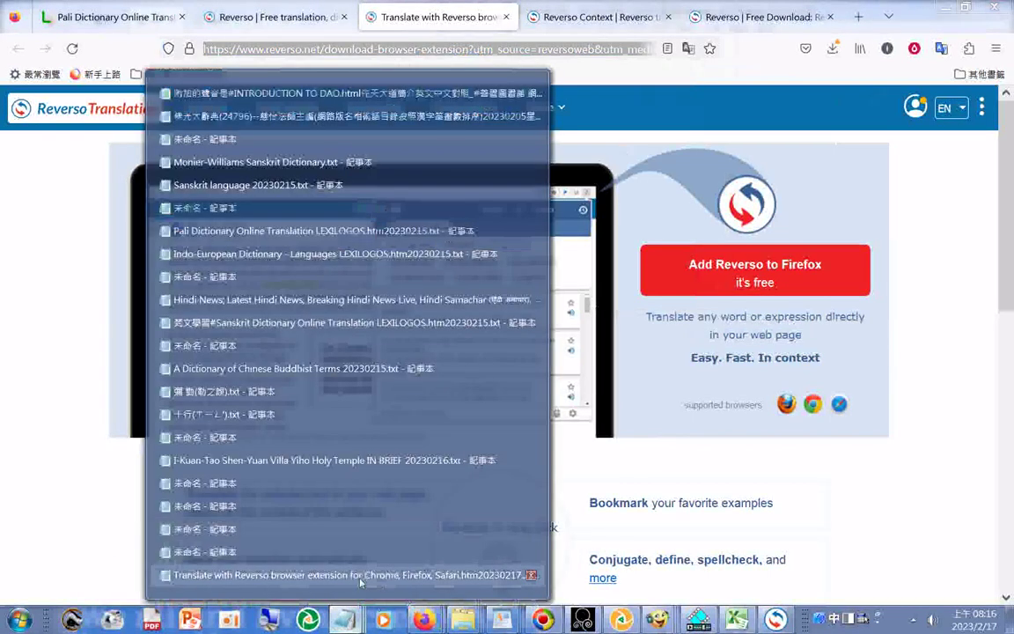
left_click(359, 575)
right_click(198, 385)
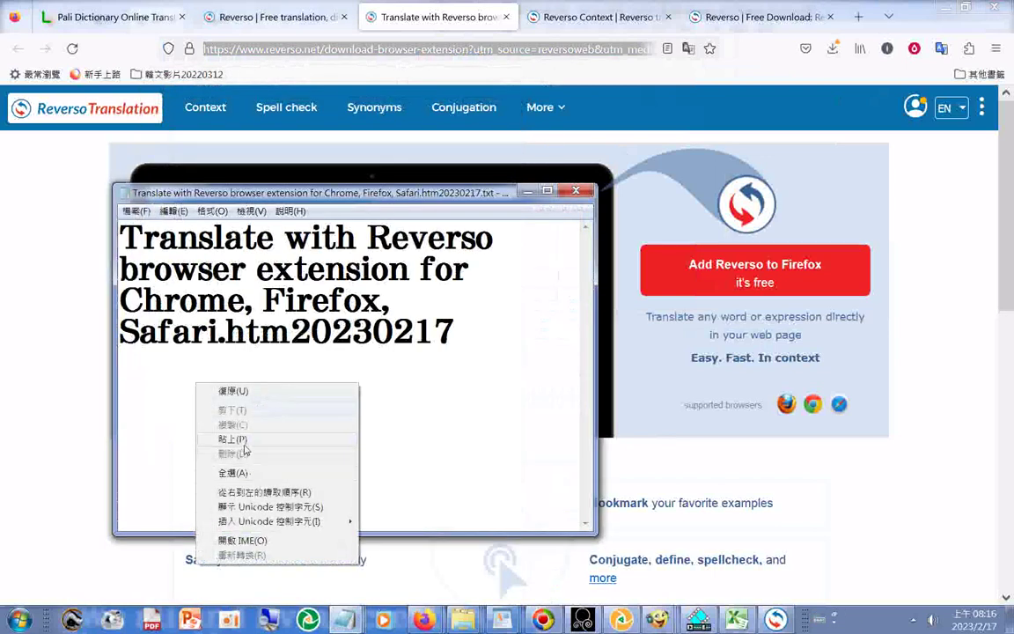
left_click(245, 448)
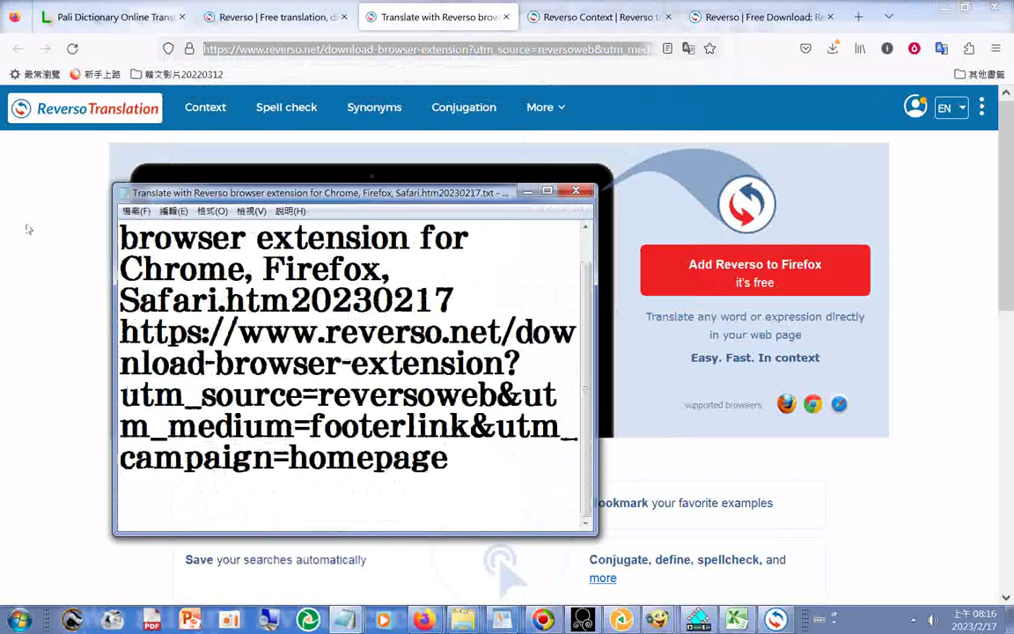
Copy the entire text of the browser extension page and paste it below the web address in the note
right_click(31, 315)
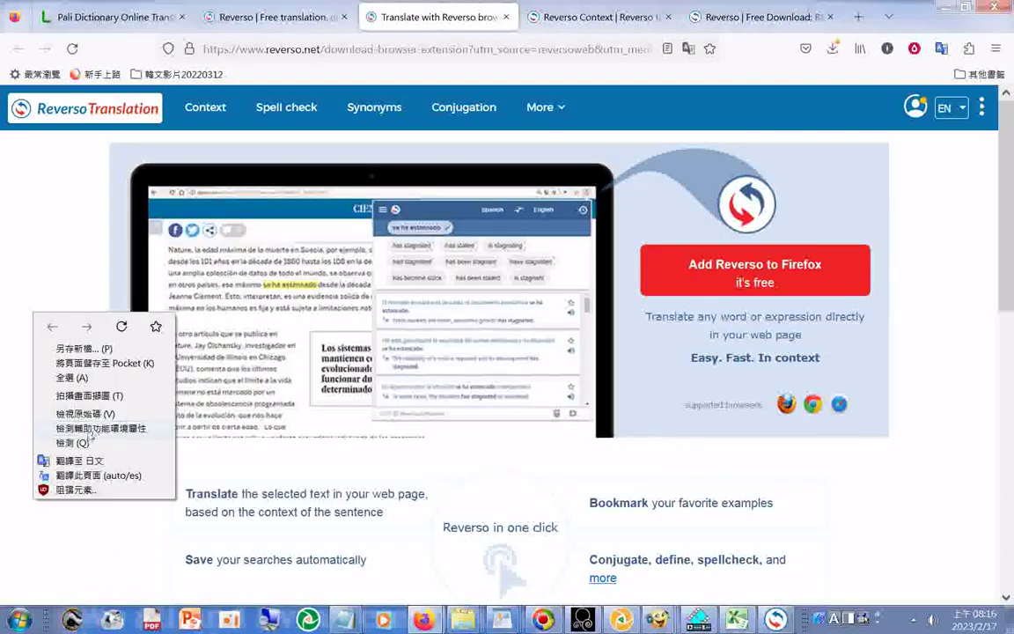
left_click(67, 385)
key("ctrl+a")
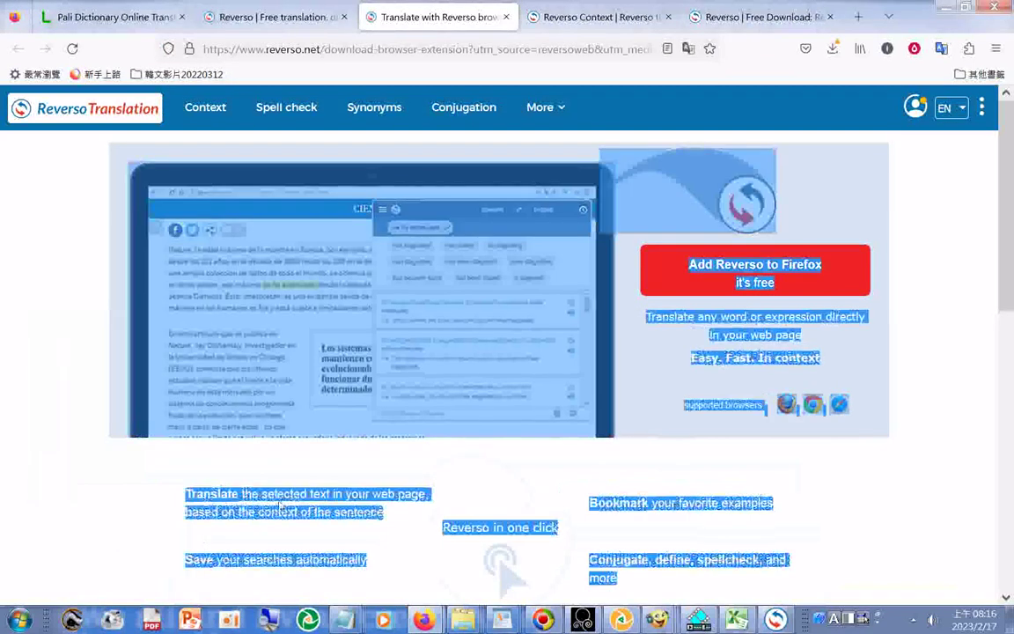
right_click(251, 288)
left_click(290, 299)
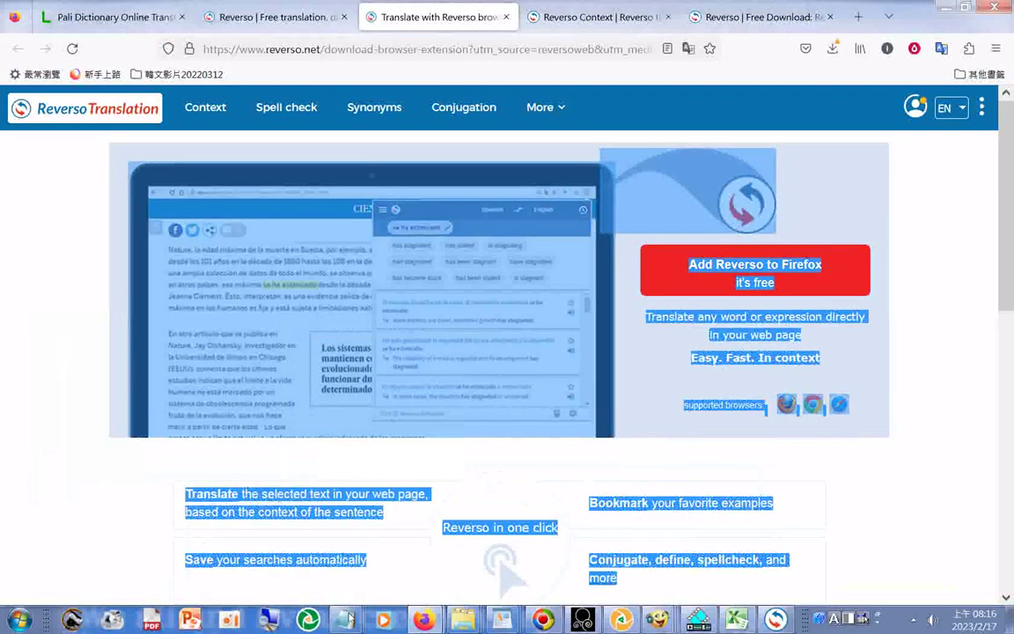
left_click(348, 621)
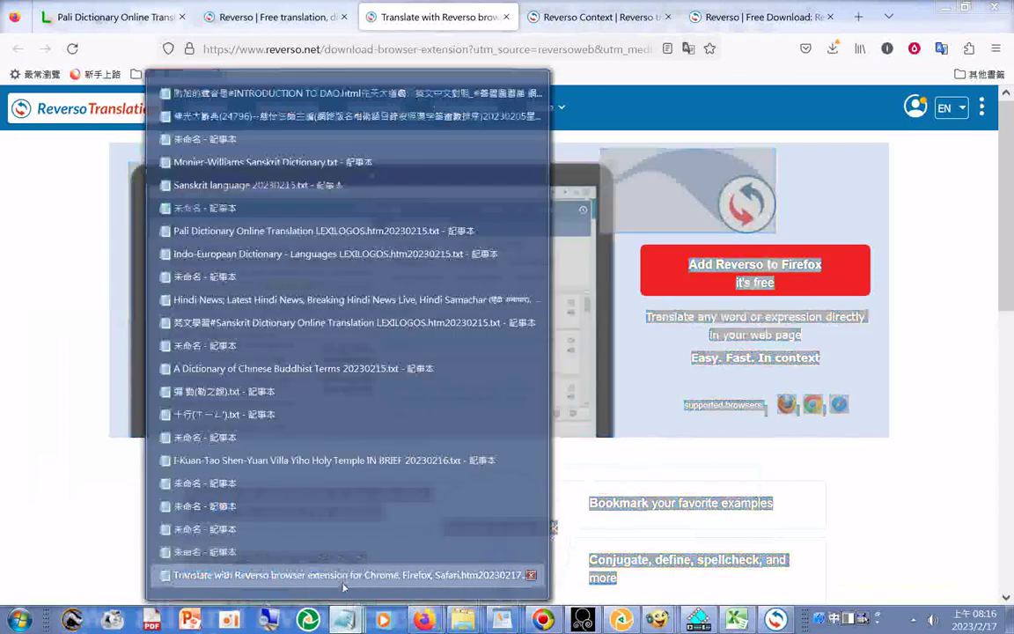
left_click(344, 576)
right_click(219, 508)
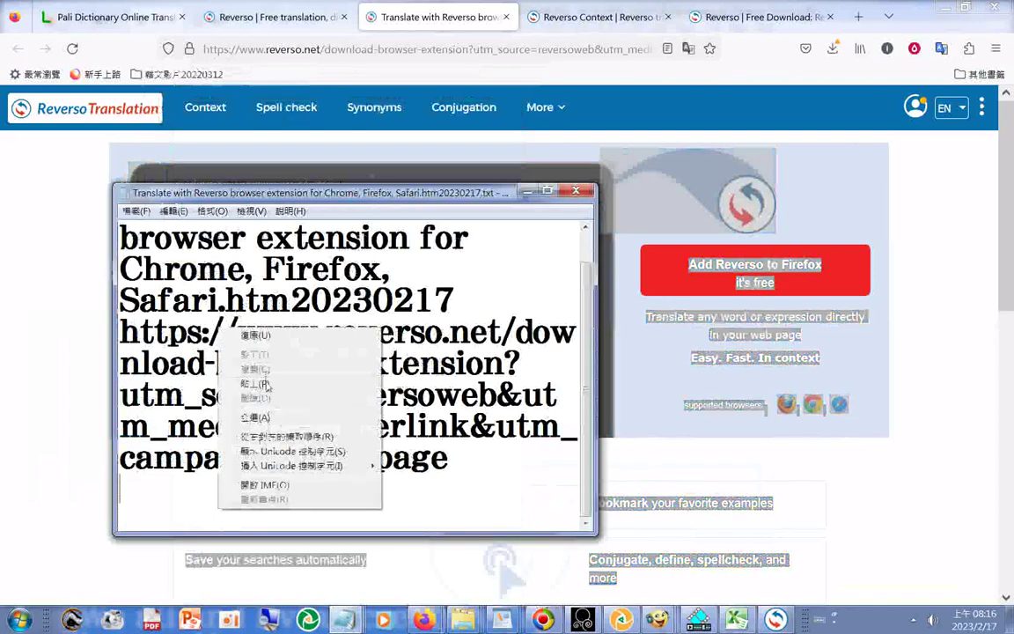
left_click(256, 384)
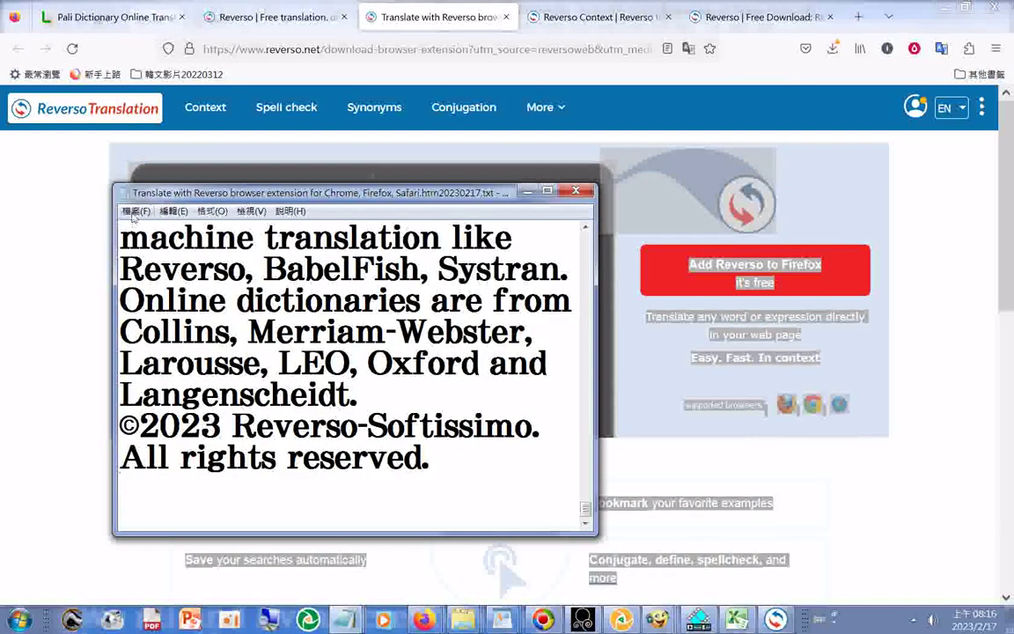
left_click(133, 211)
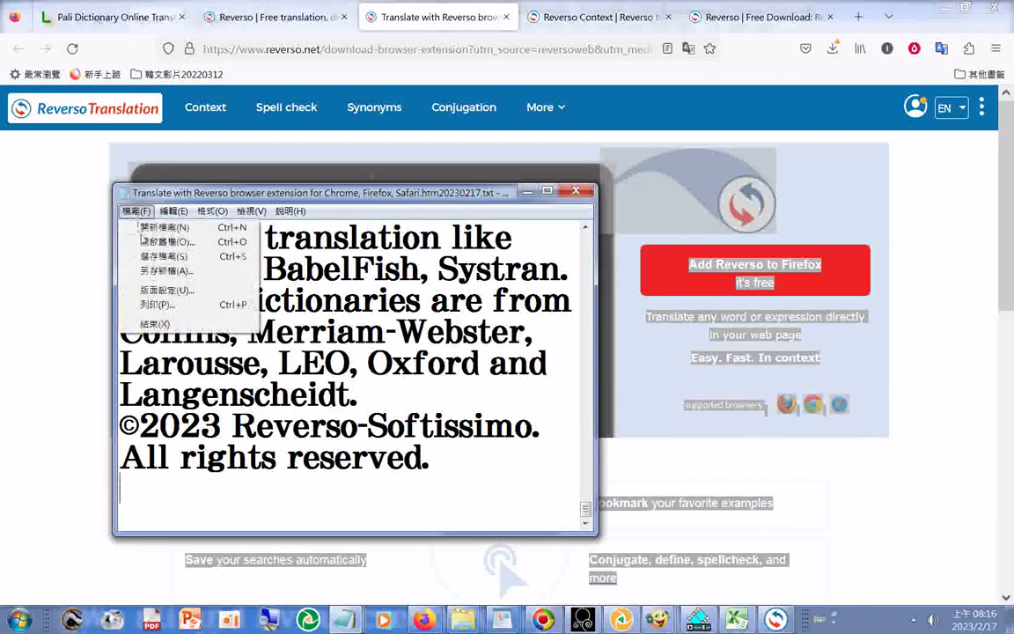
left_click(85, 278)
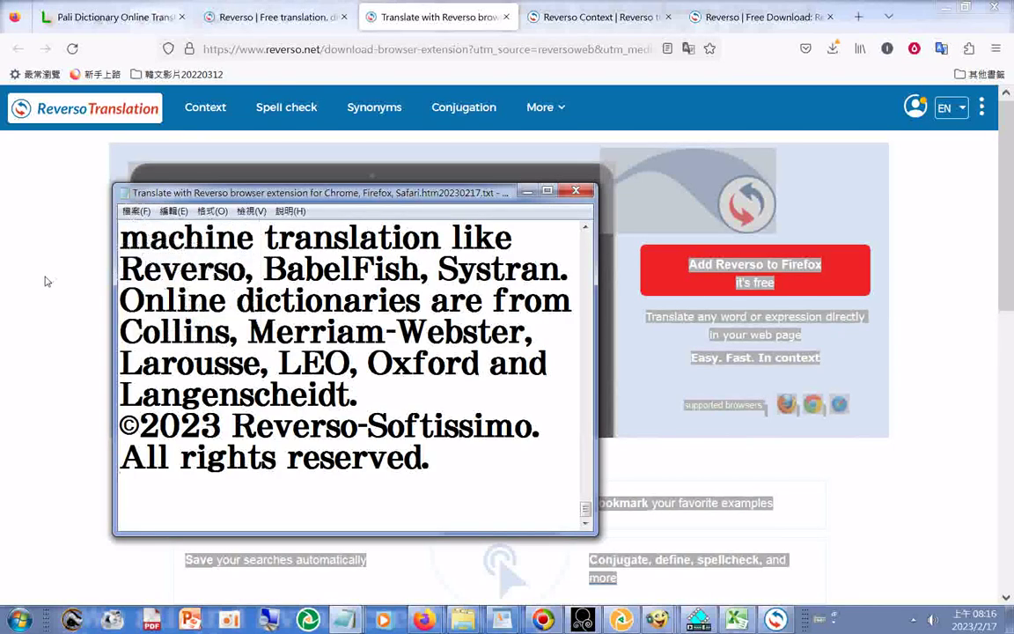
Open Reverso's Firefox add-on page from the extension page and download a screenshot of its visible header and ratings area
left_click(388, 72)
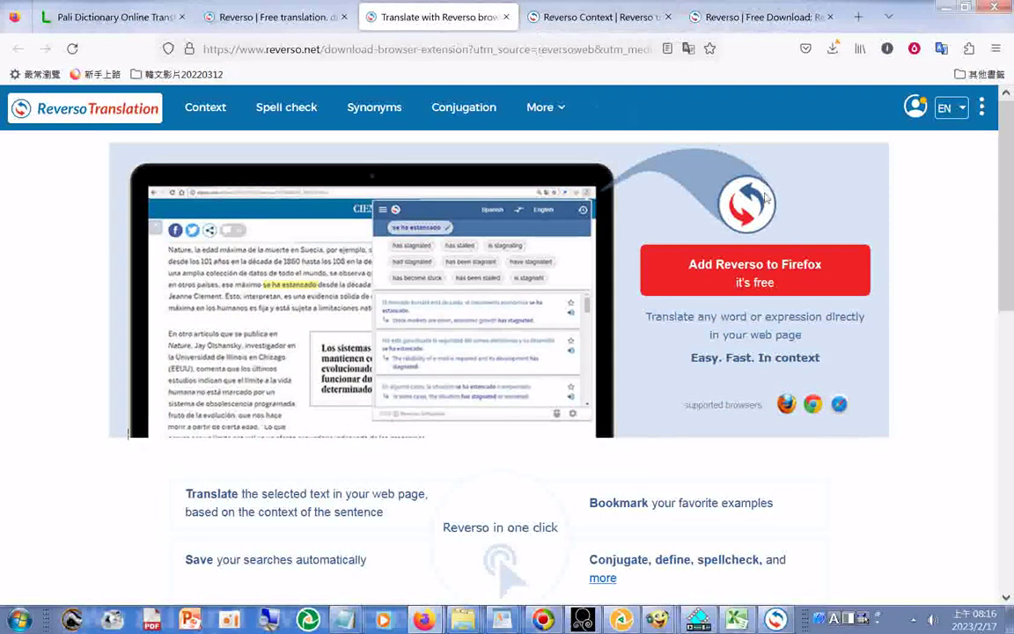
left_click(753, 269)
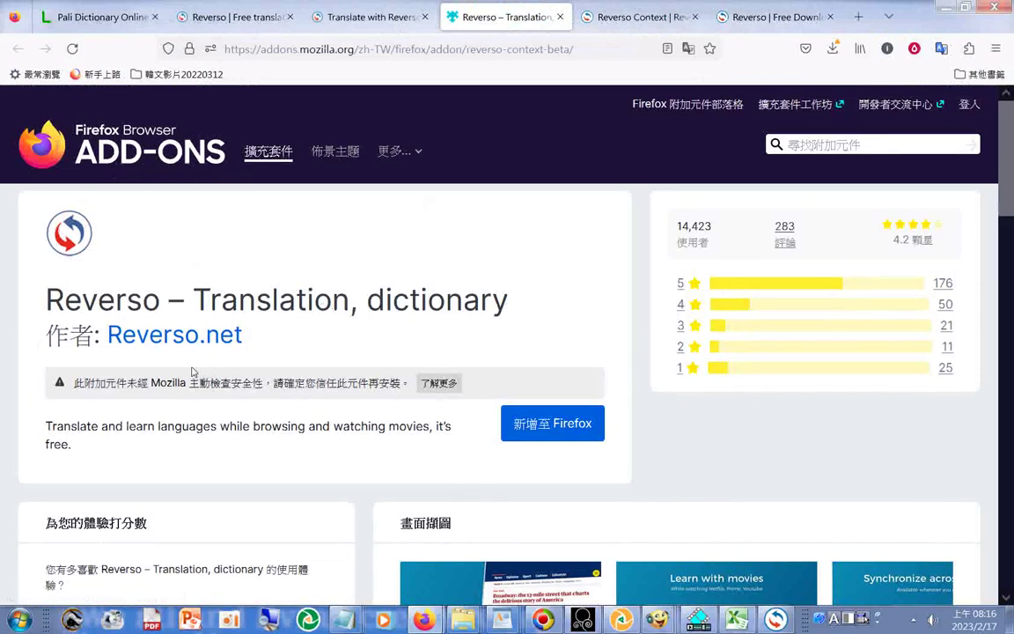
right_click(529, 184)
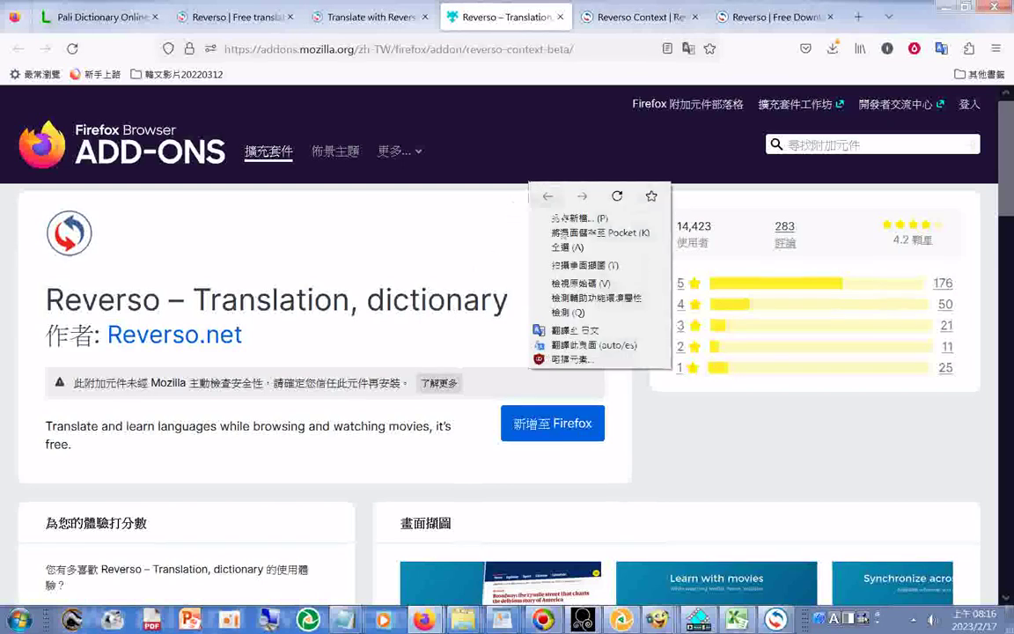
left_click(580, 266)
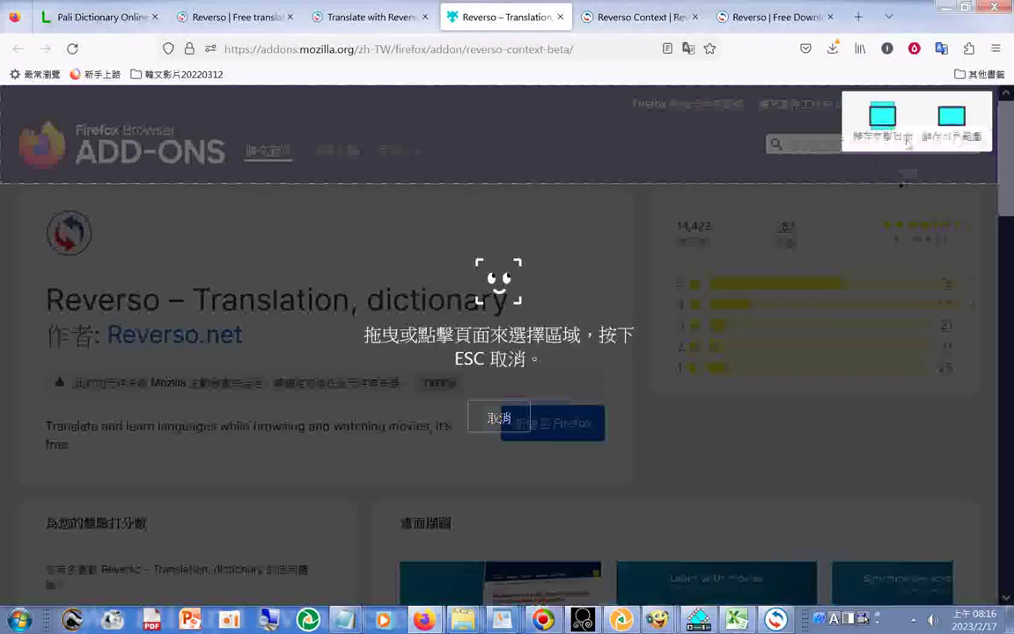
left_click(883, 118)
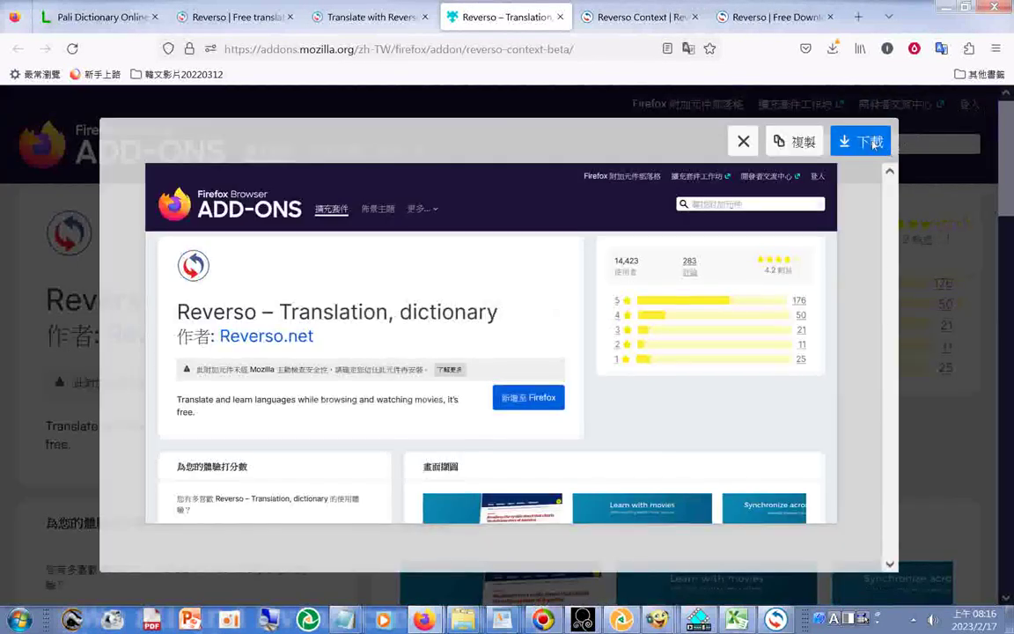
left_click(860, 141)
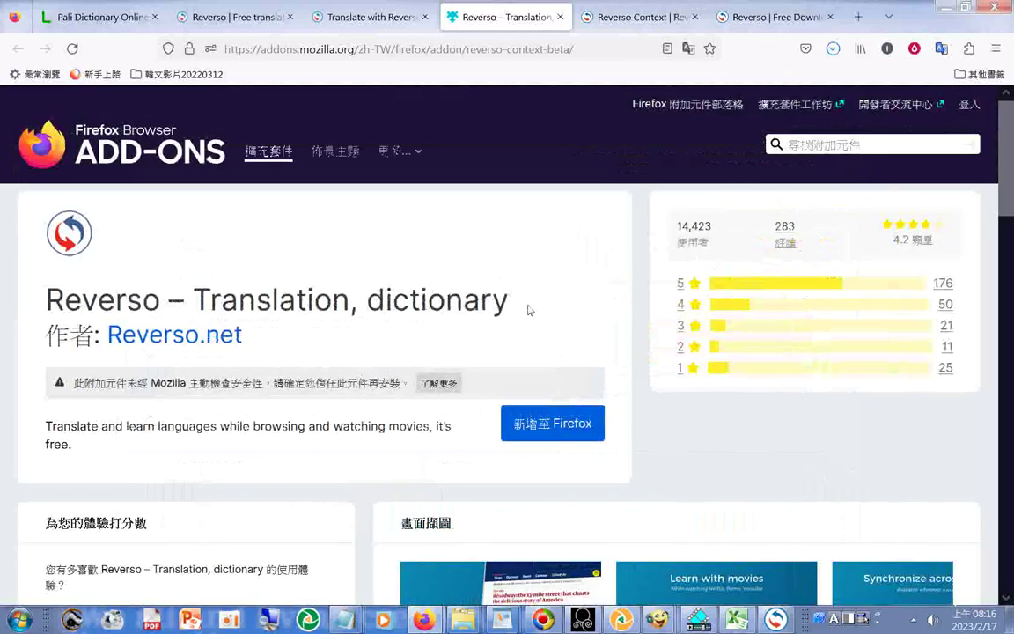
Capture the visible add-on page area with the rating box and preview images as a screenshot and download it
scroll(529, 310, "down", 1)
scroll(528, 310, "down", 4)
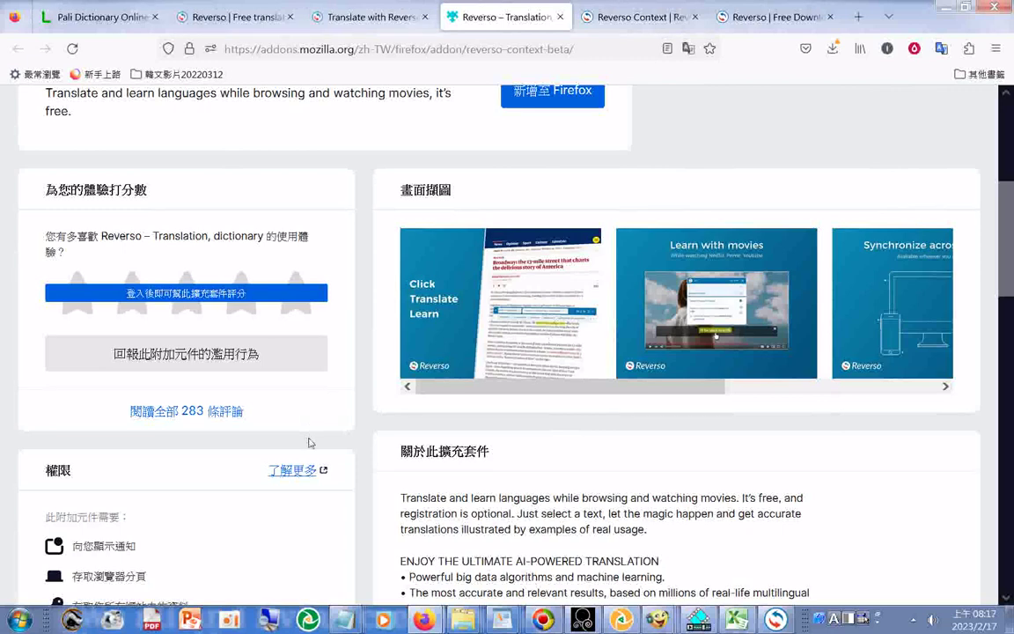
right_click(363, 431)
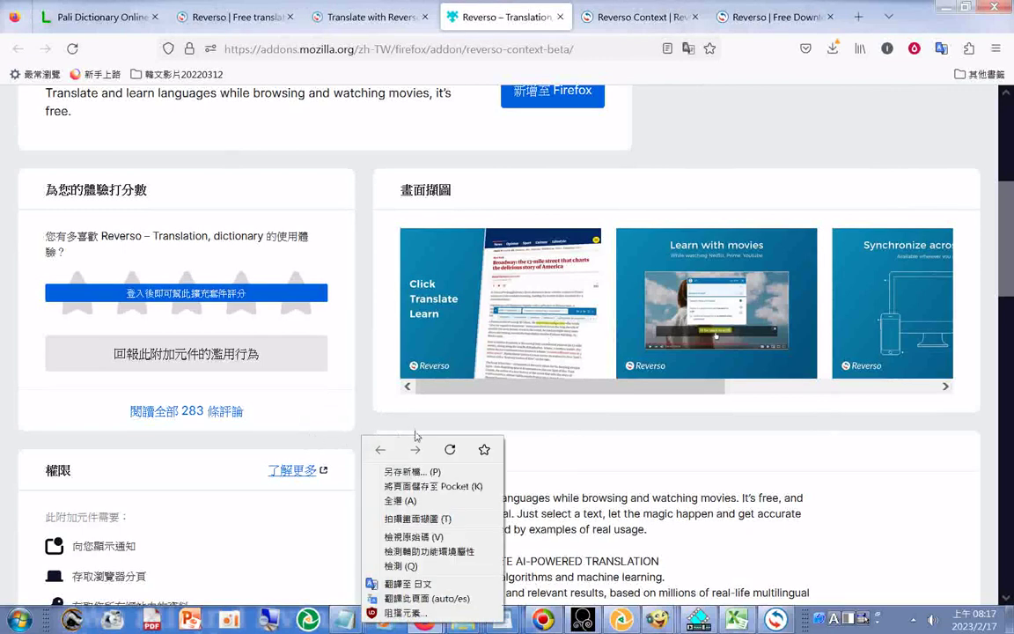
left_click(416, 522)
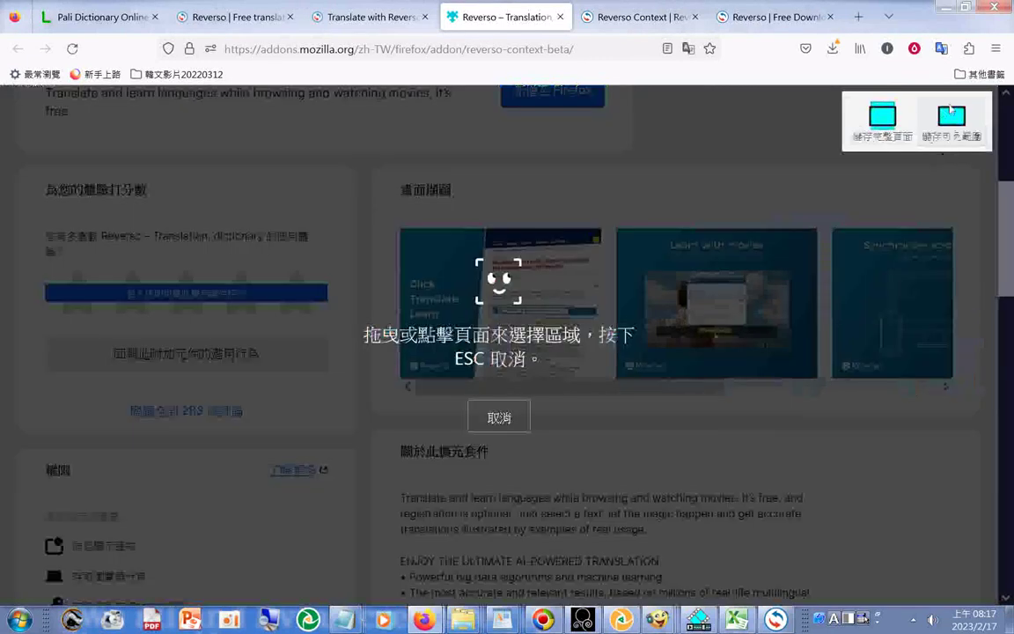
left_click(951, 110)
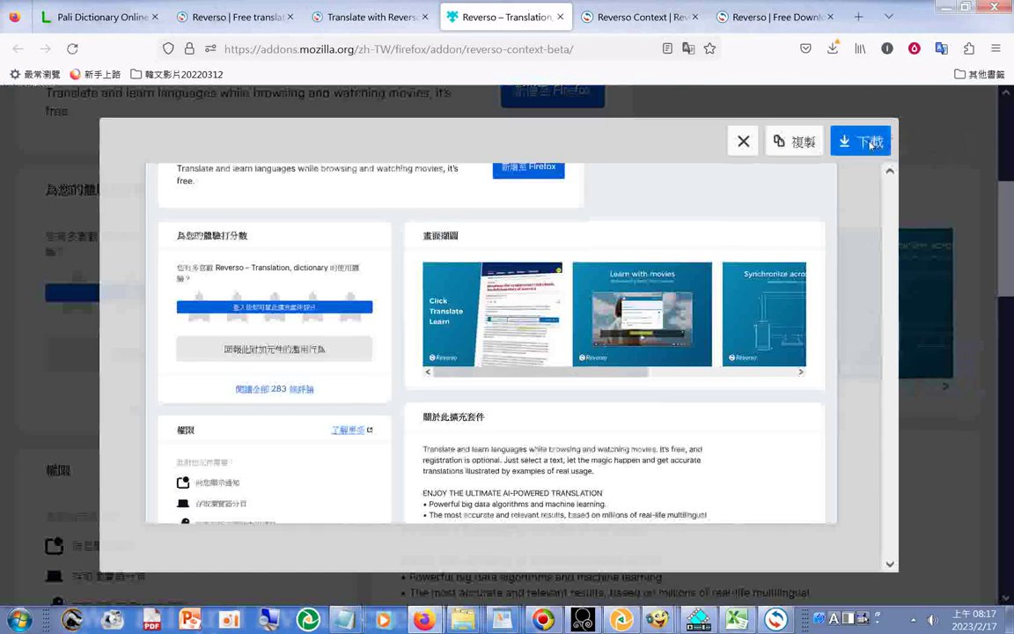
left_click(870, 142)
Capture the visible add-on page area with the permissions, version information and start of the extension description as a screenshot and download it
scroll(507, 352, "up", 4)
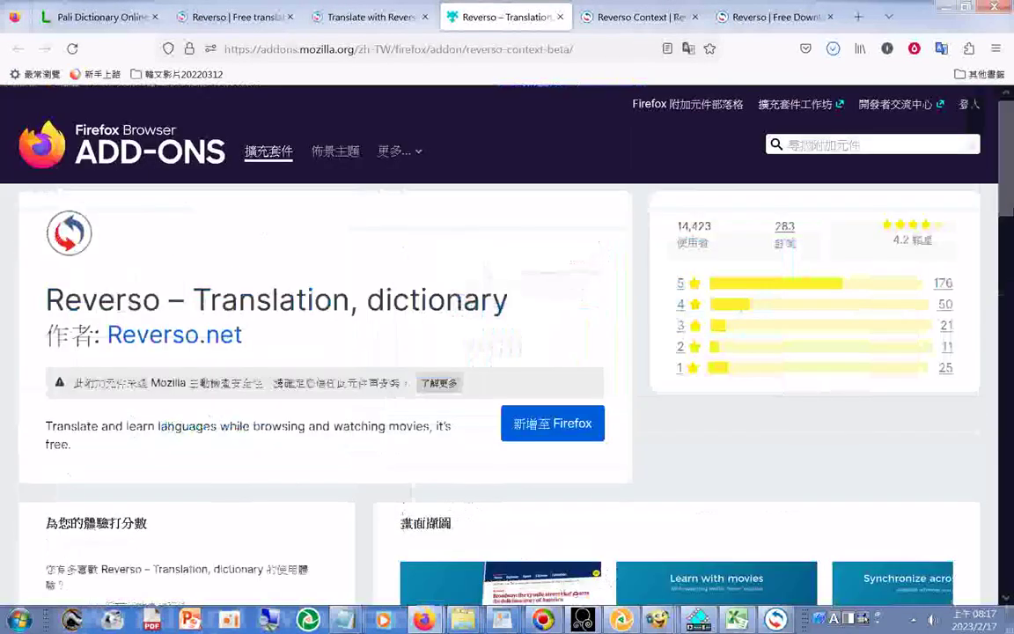
scroll(507, 352, "down", 6)
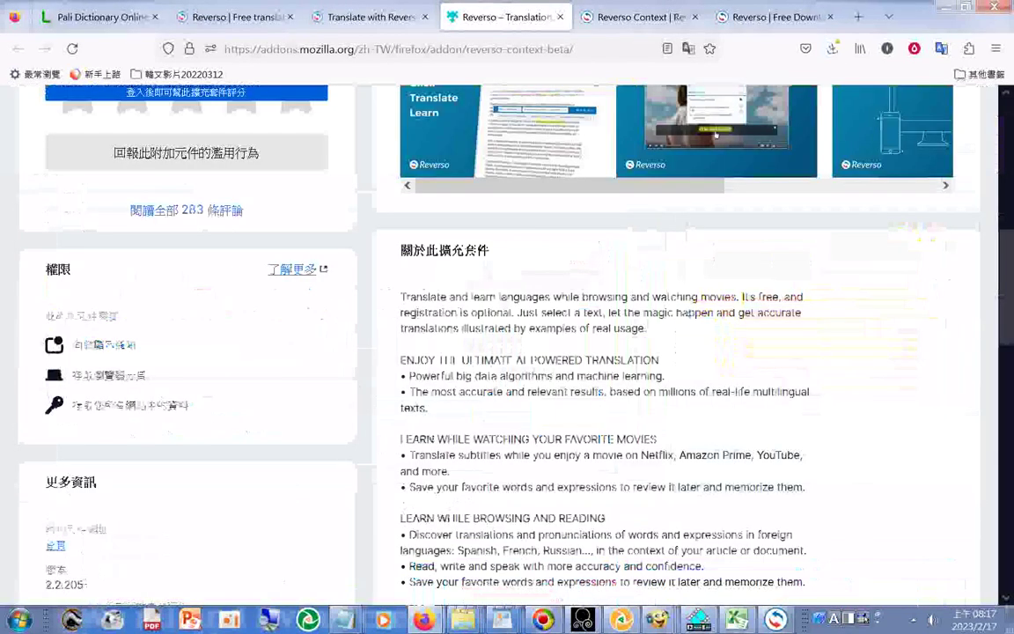
scroll(507, 352, "down", 2)
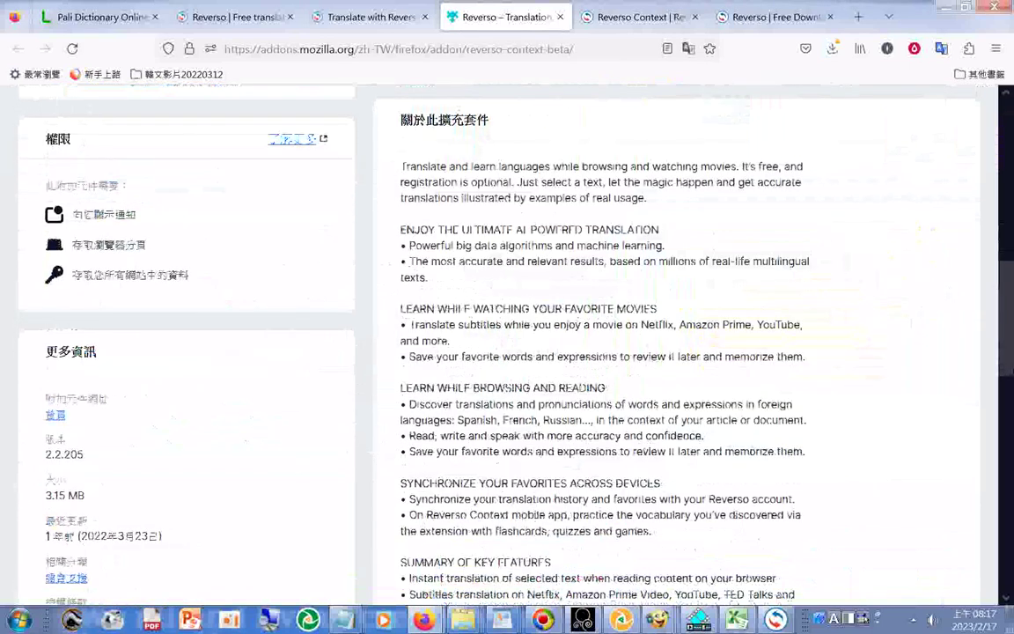
right_click(361, 490)
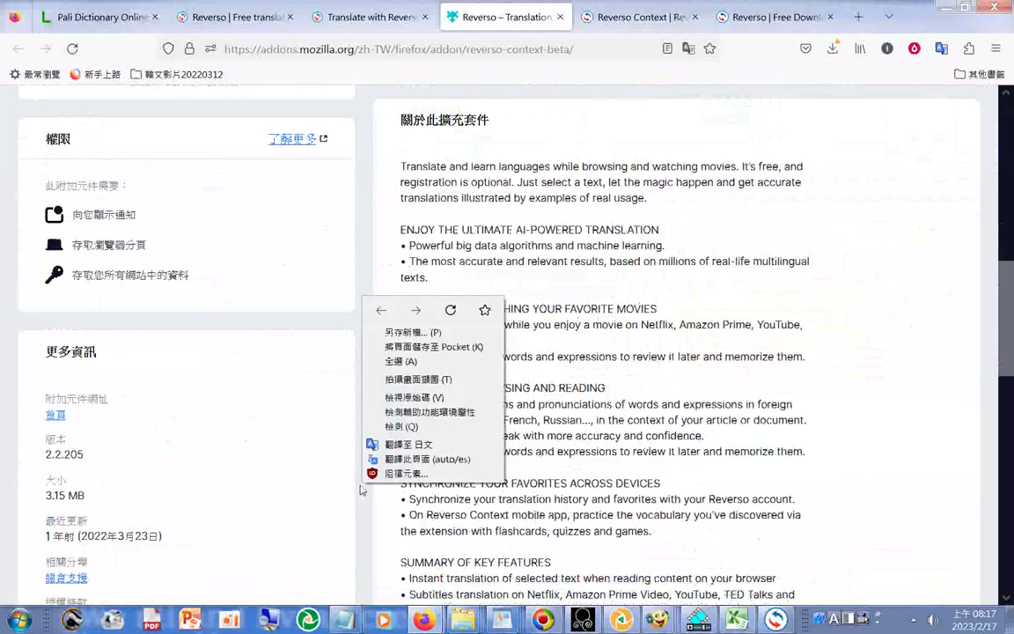
key("t")
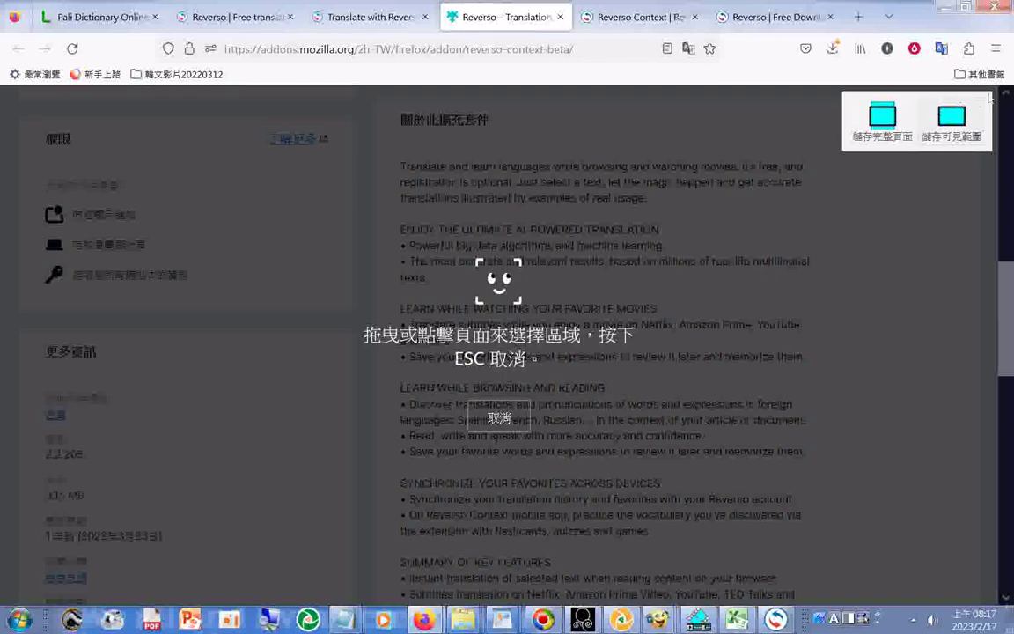
left_click(952, 122)
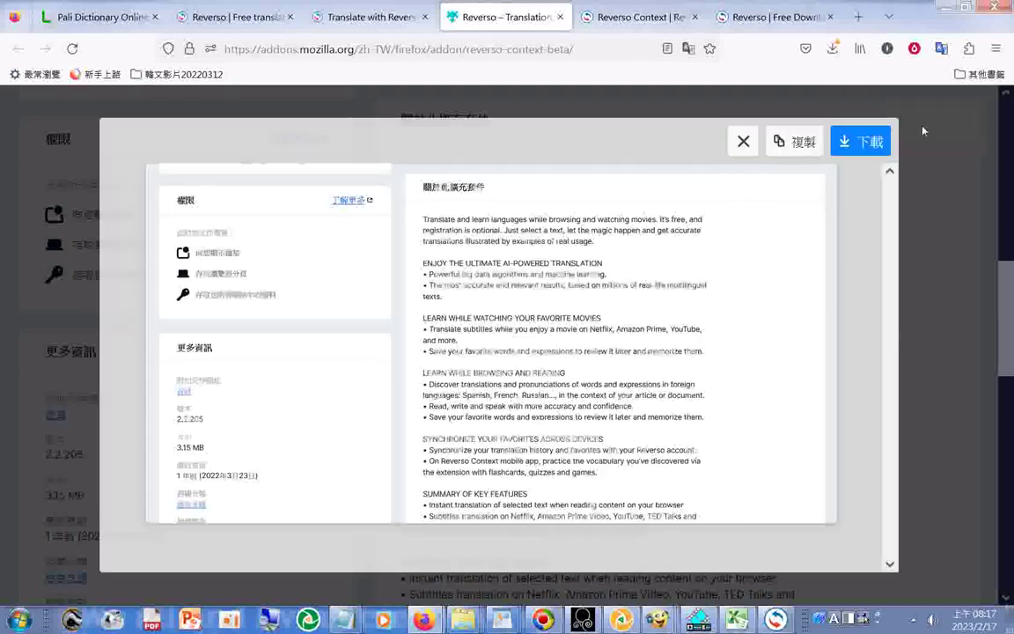
left_click(872, 143)
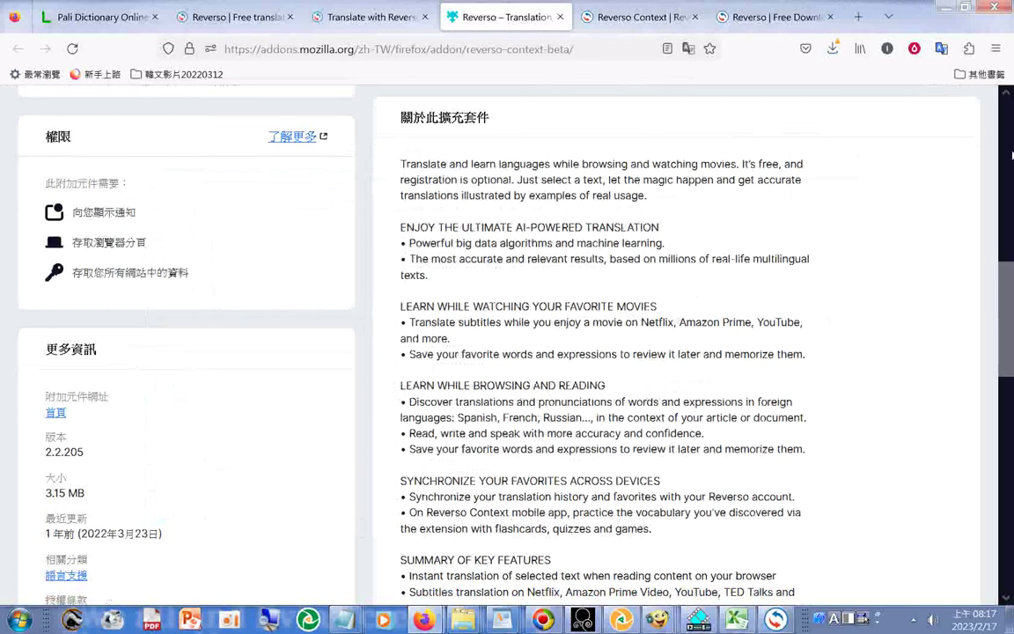
Capture the visible add-on page area with the key features summary, release notes and other popular extensions as a screenshot and download it
scroll(1011, 155, "down", 5)
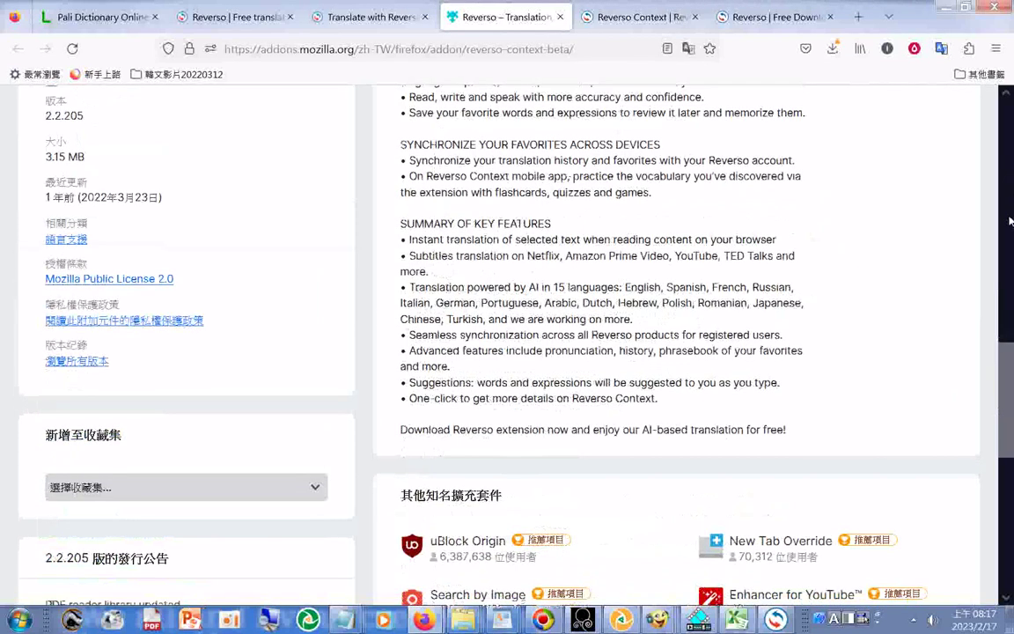
scroll(1011, 221, "down", 1)
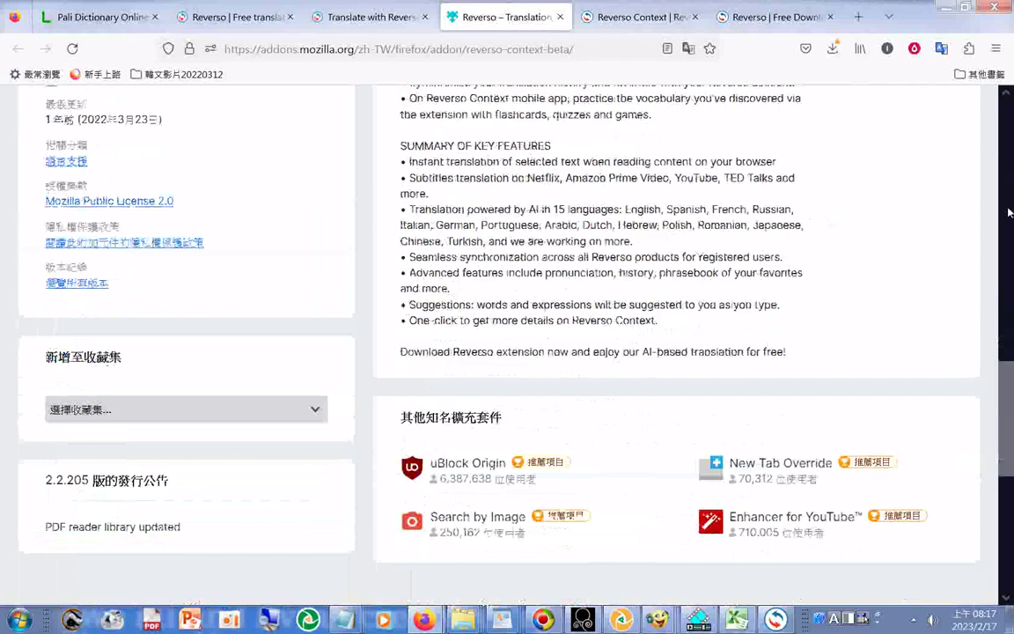
scroll(1010, 212, "up", 8)
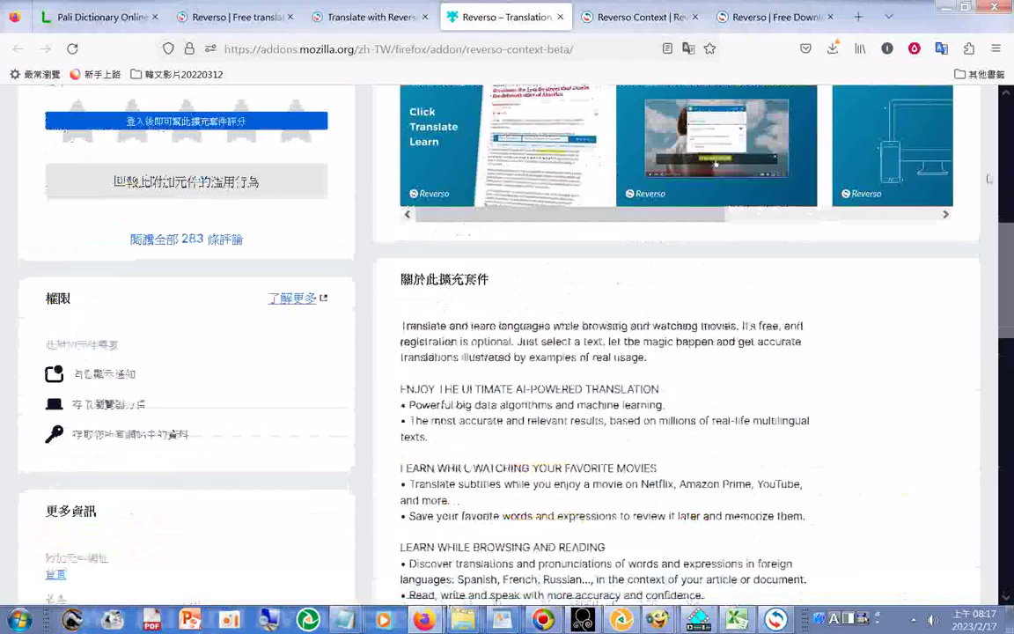
scroll(990, 178, "down", 8)
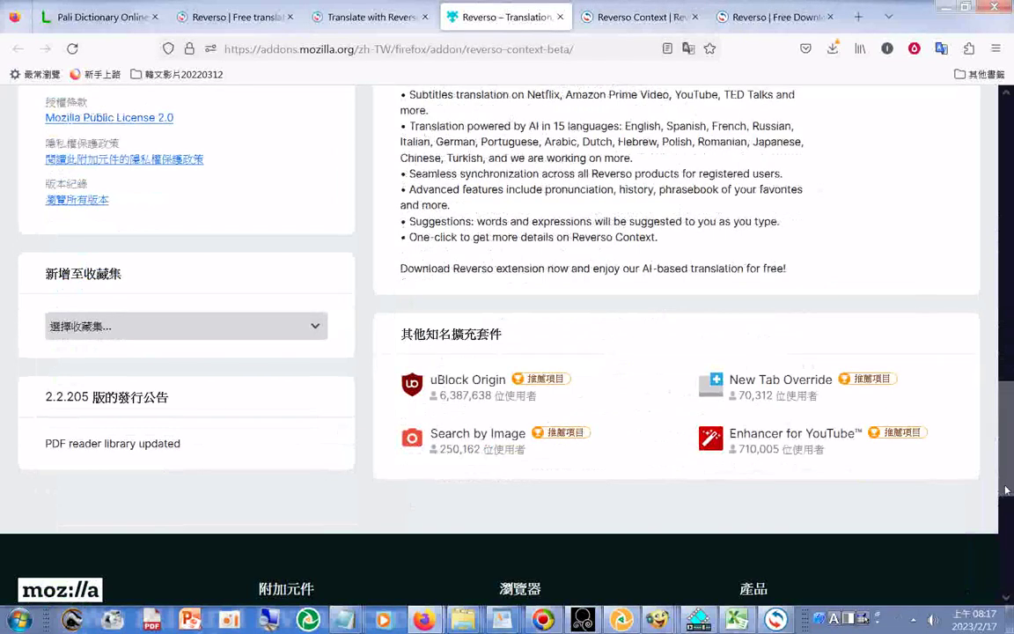
left_click_drag(1010, 486, 1009, 476)
right_click(325, 485)
left_click(432, 436)
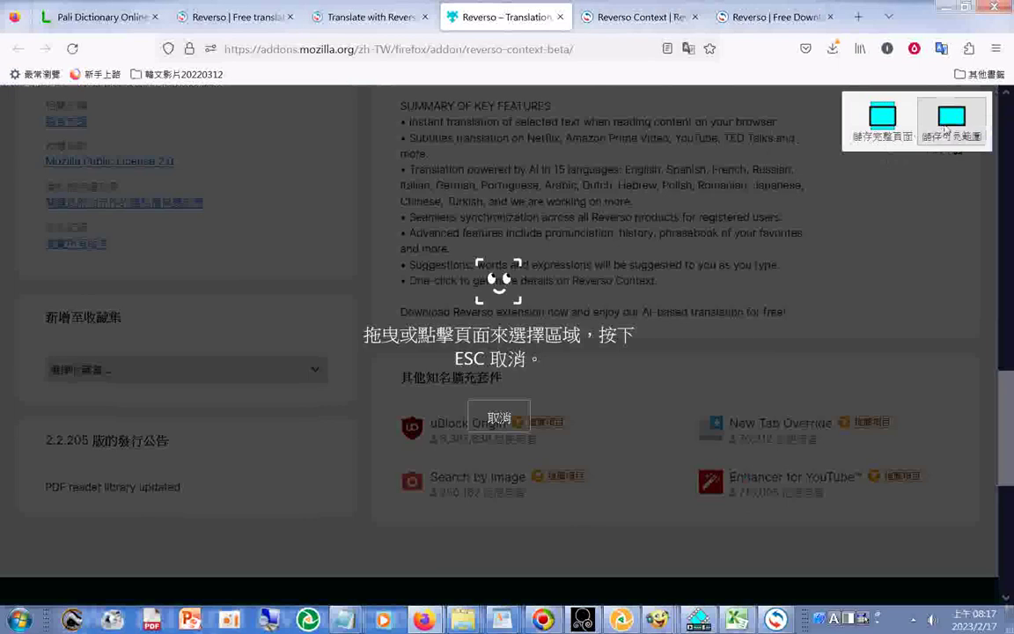
left_click(887, 128)
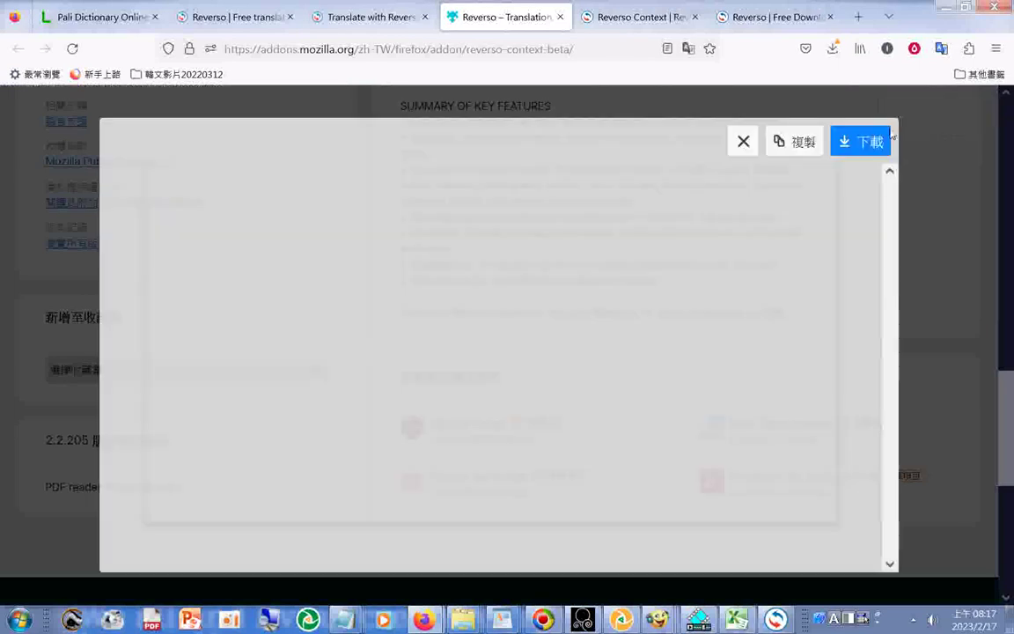
left_click(867, 141)
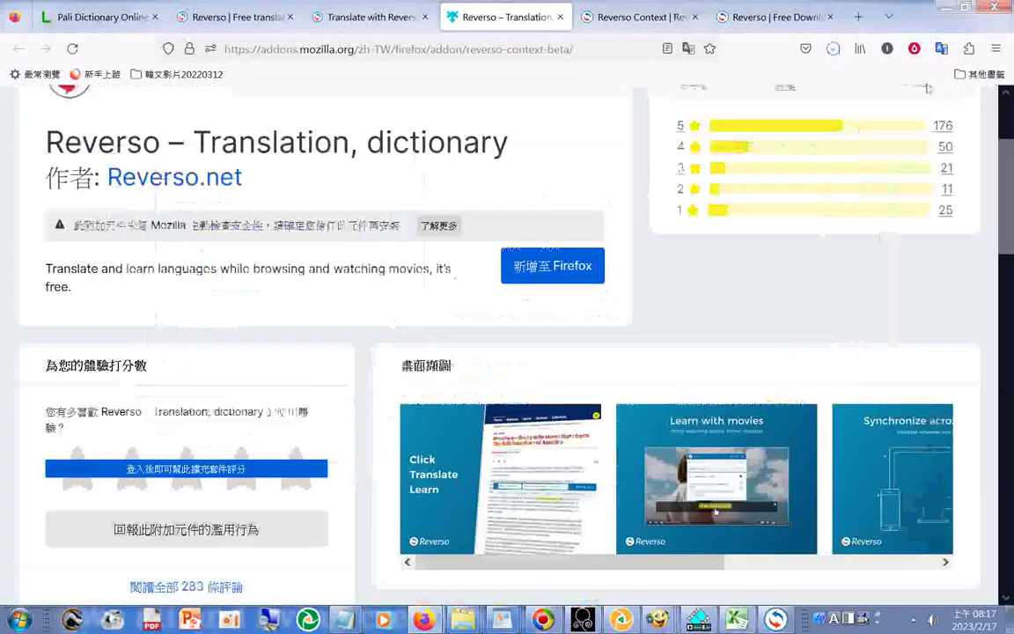
Start adding the Reverso extension to Firefox and try to take a page screenshot while its permission prompt is open
scroll(714, 512, "up", 4)
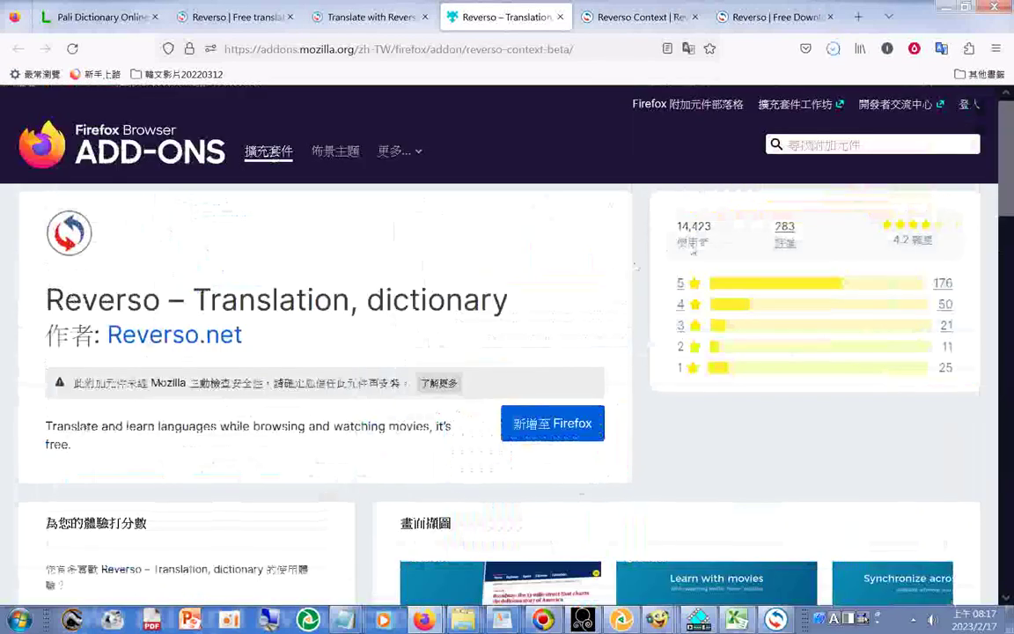
left_click(545, 432)
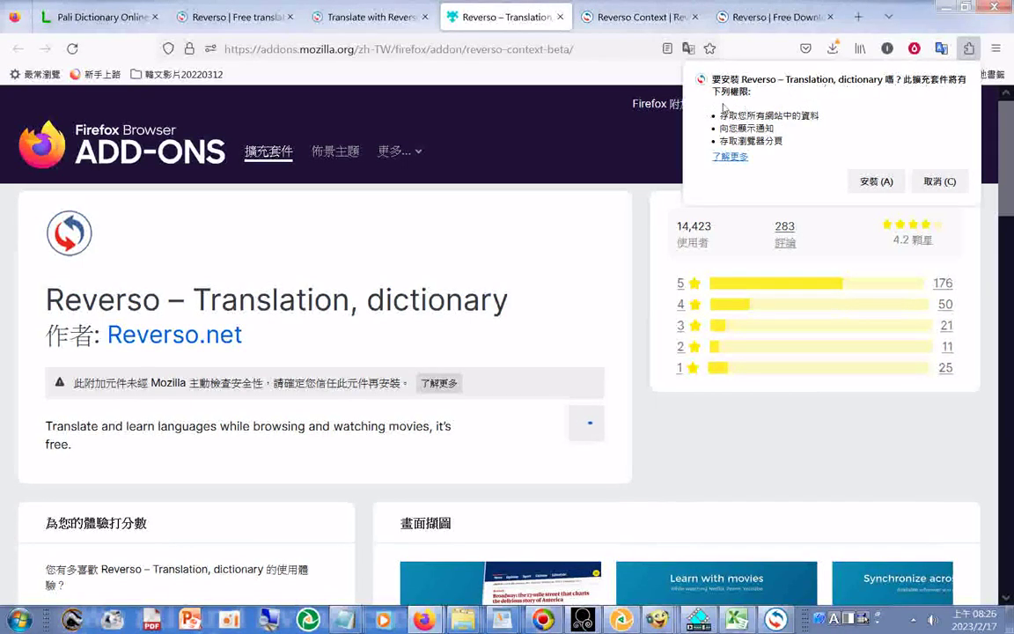
right_click(473, 249)
left_click(532, 338)
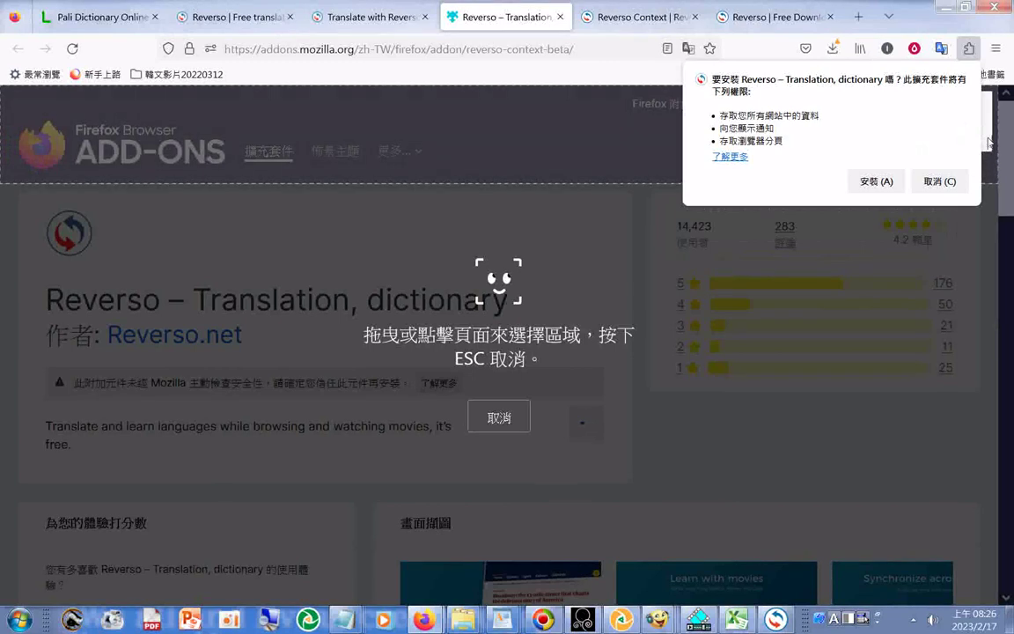
left_click(966, 8)
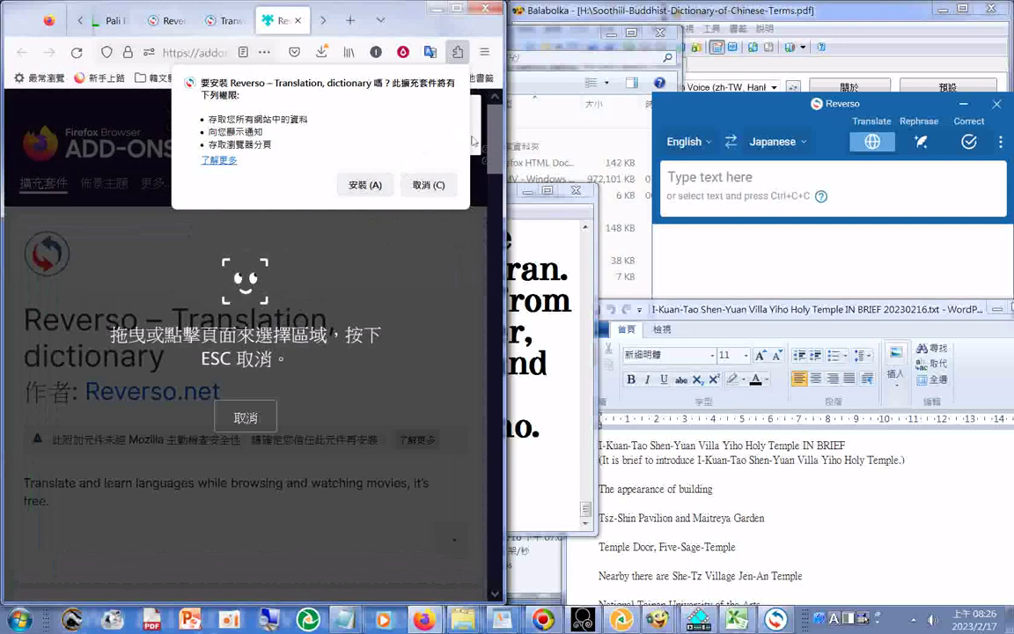
left_click(457, 12)
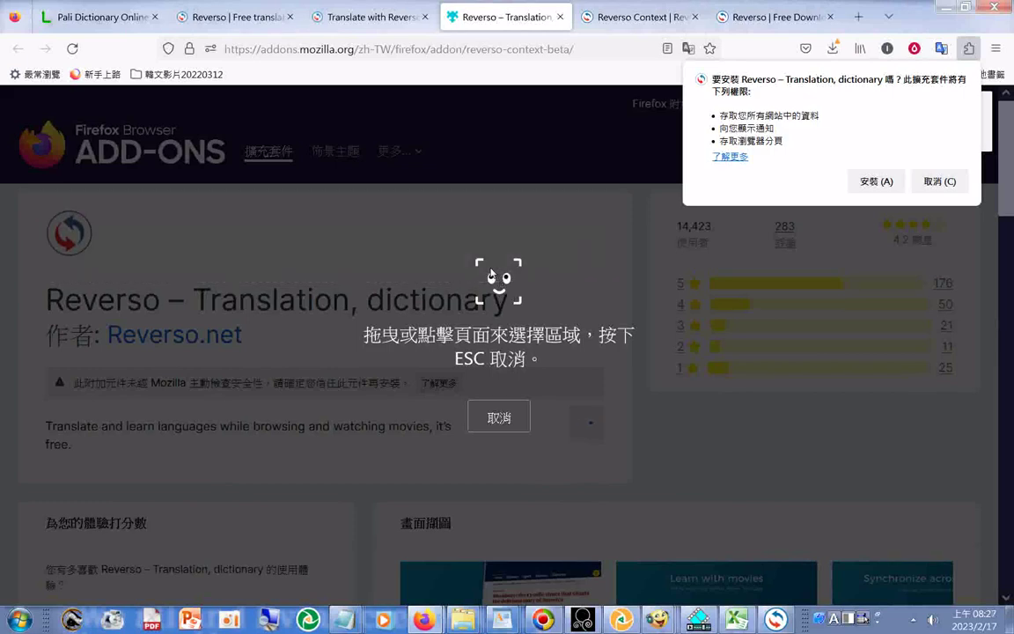
left_click(492, 274)
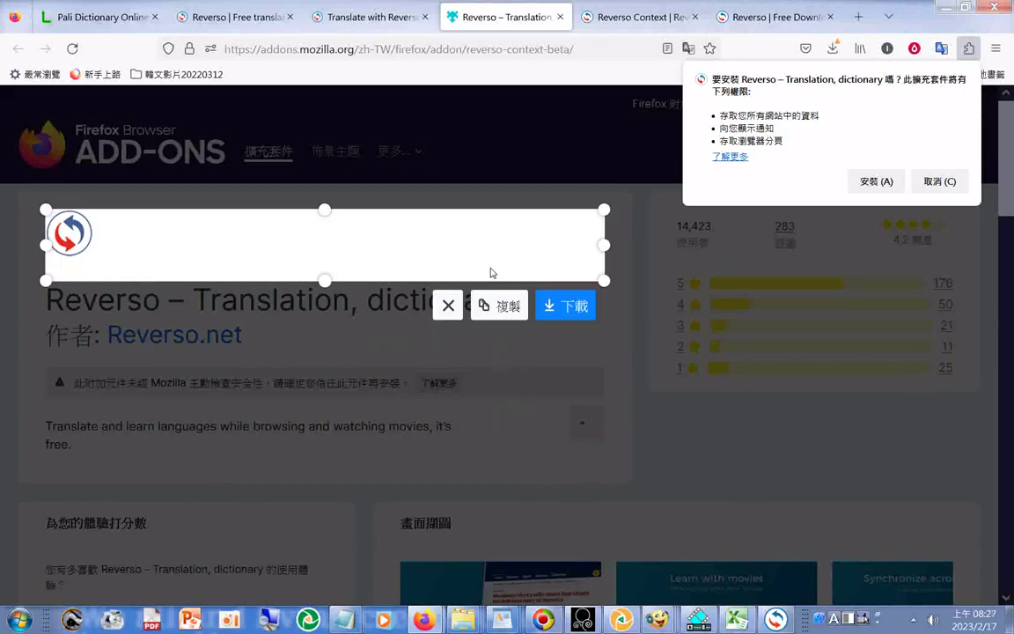
left_click(448, 306)
Start another page screenshot over the permission prompt, cancel it and decline the installation of the Reverso extension
right_click(385, 343)
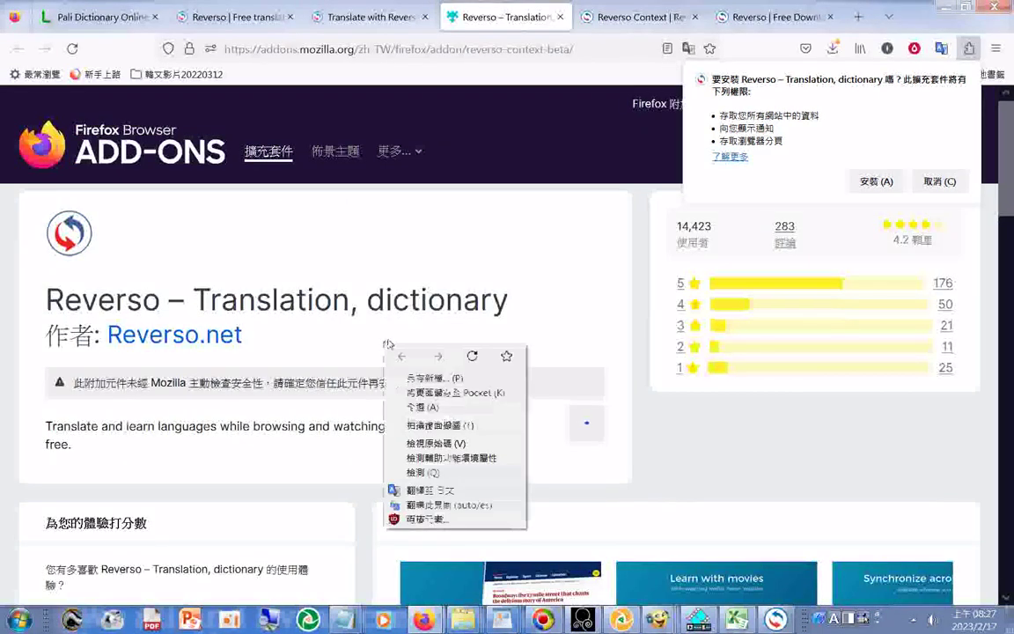
left_click(438, 426)
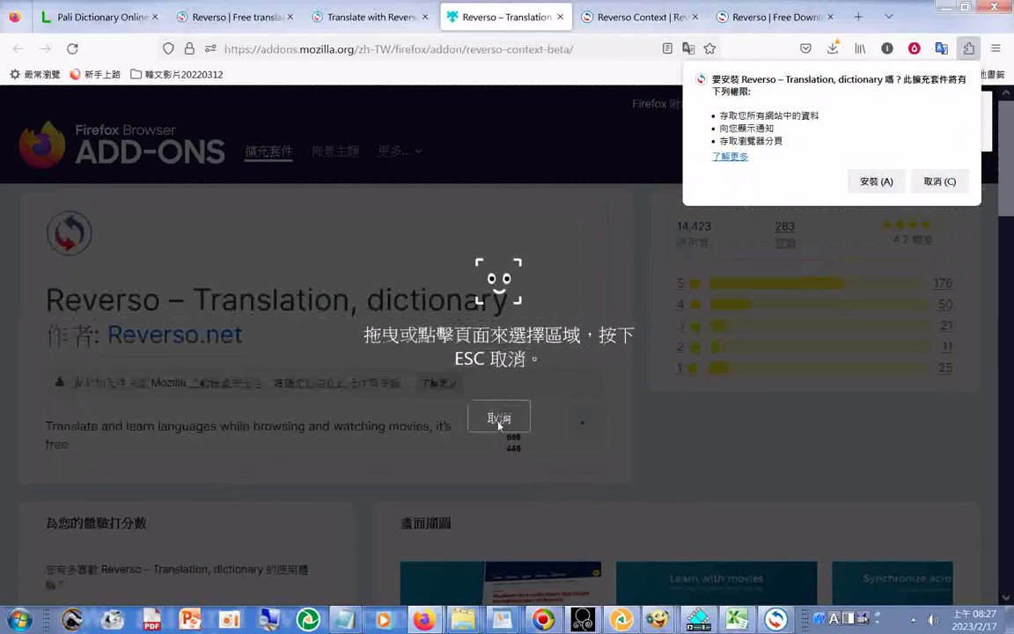
left_click(499, 419)
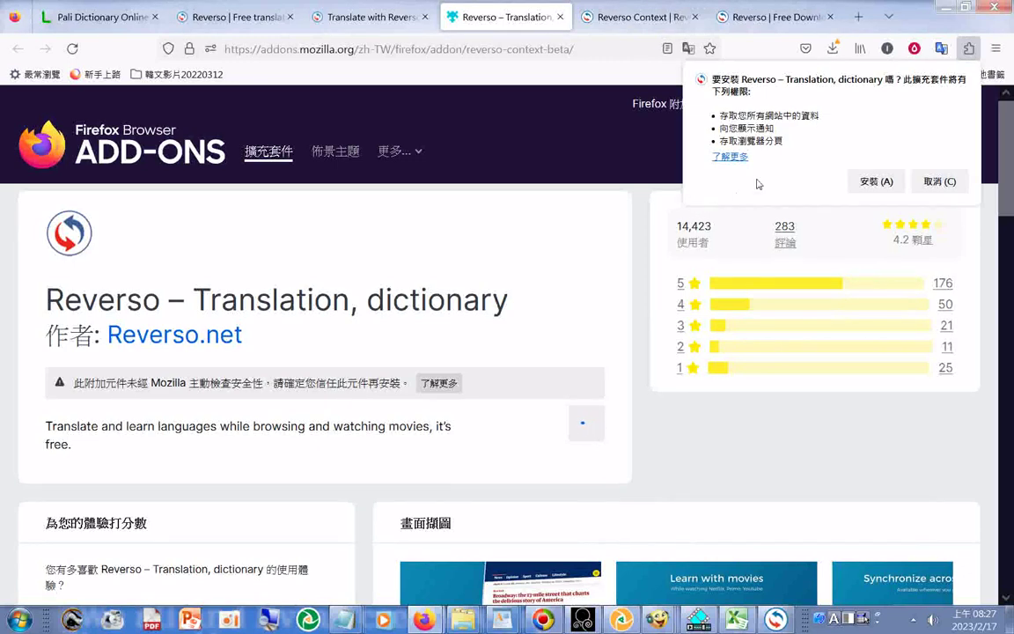
left_click(938, 182)
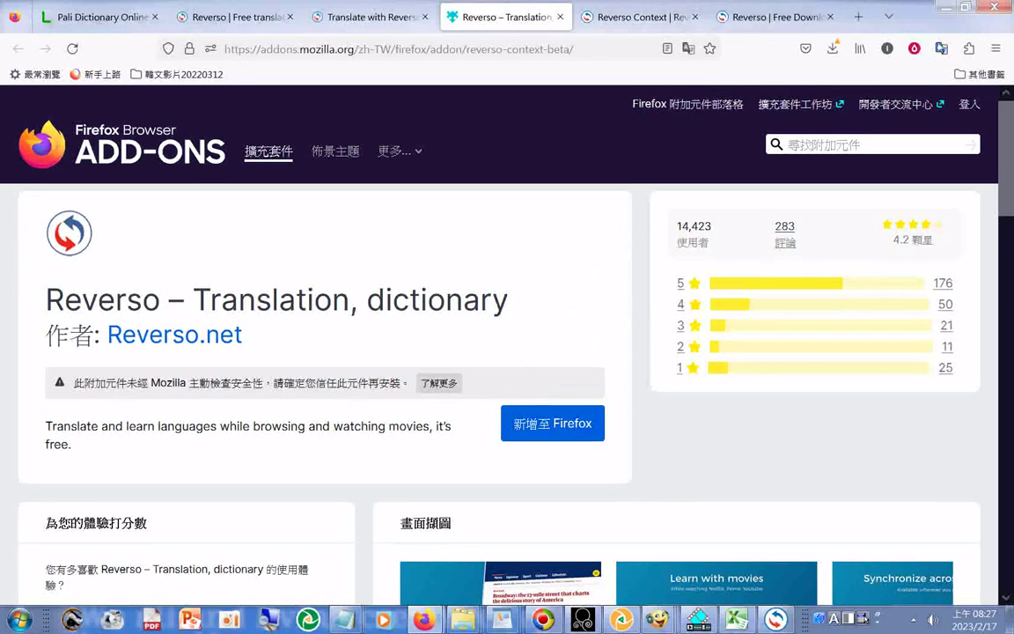
left_click(942, 50)
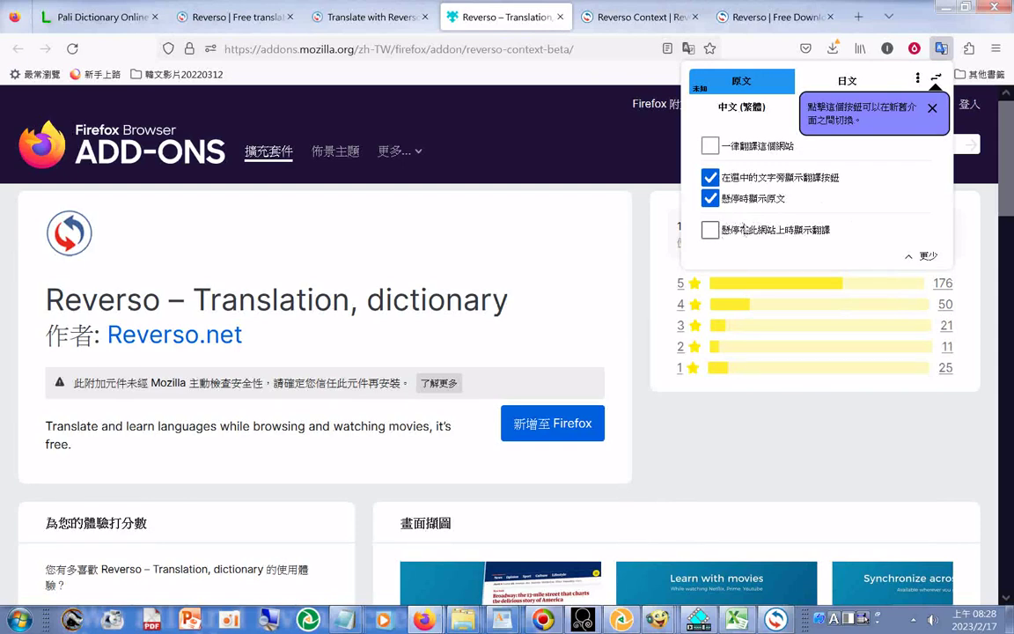
left_click(12, 619)
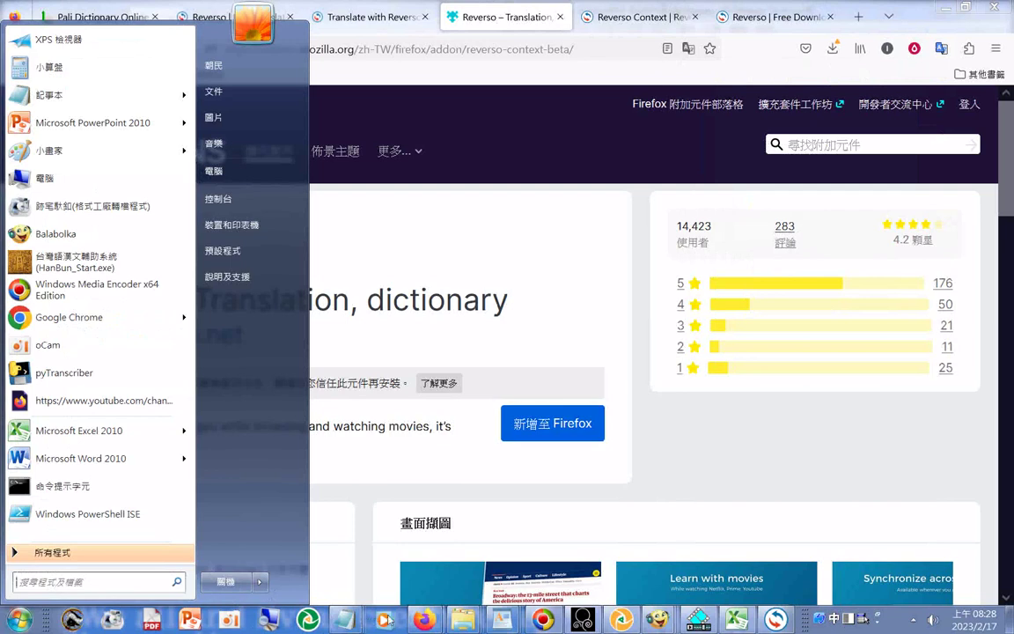
right_click(463, 622)
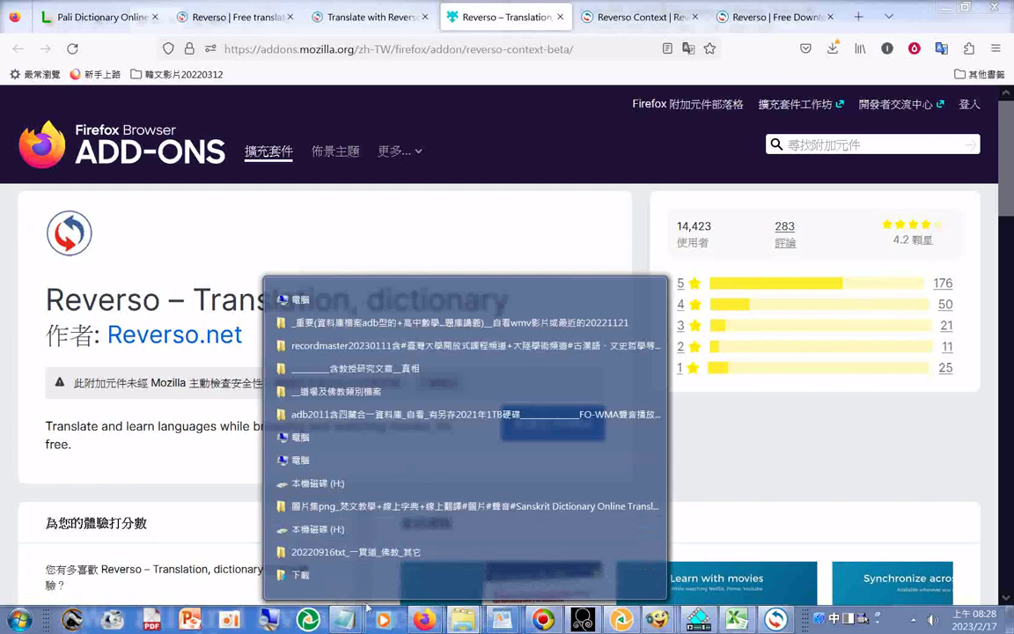
Switch to the WordPad document "I-Kuan-Tao Shen-Yuan Villa Yiho Holy Temple IN BRIEF 20230216.txt" and move its window over the middle of the browser page
right_click(499, 621)
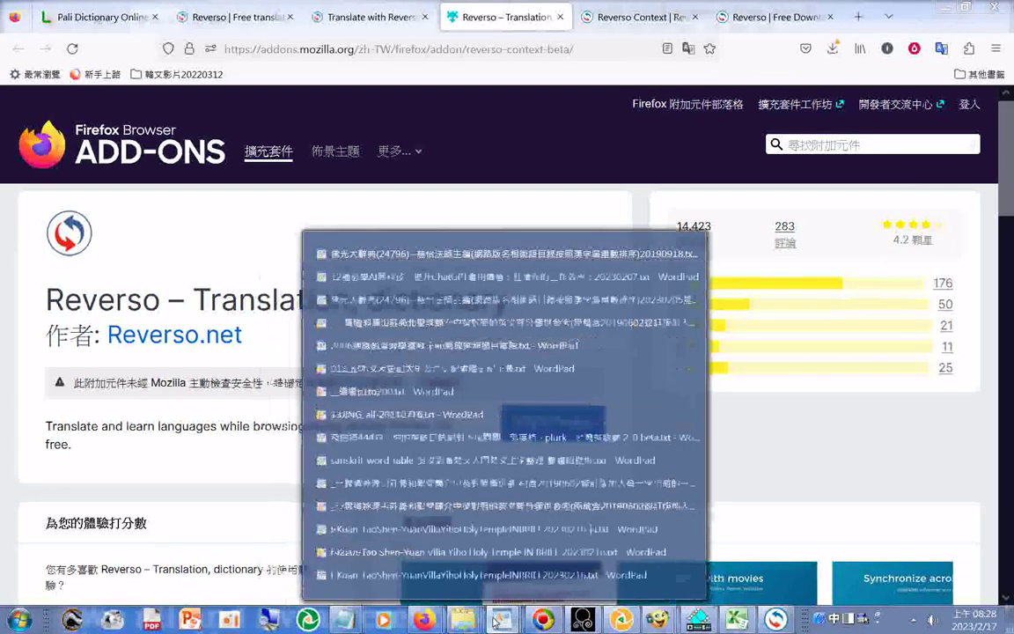
left_click(374, 555)
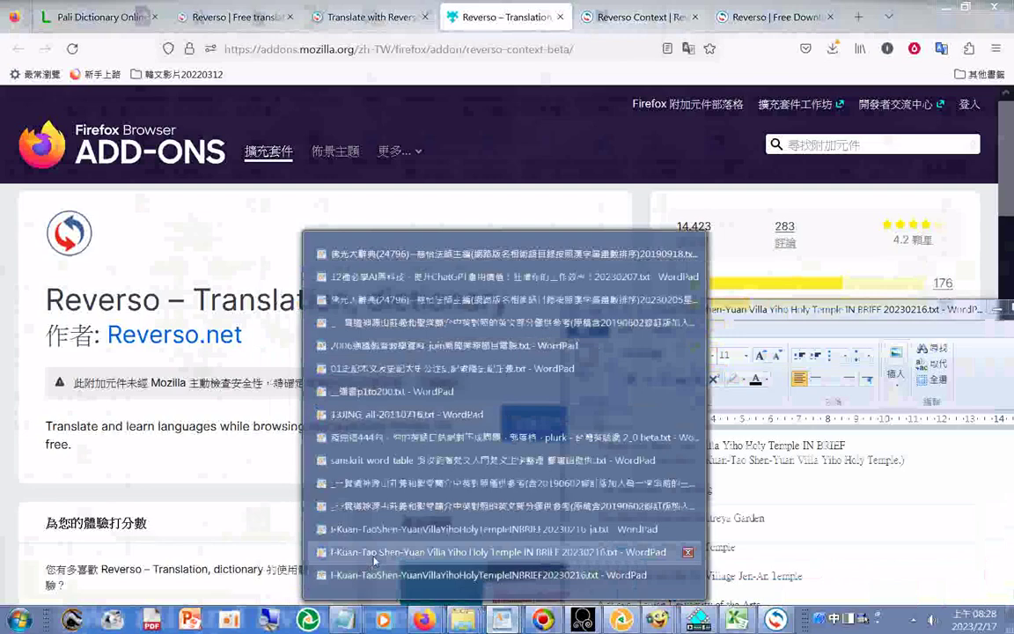
left_click(503, 508)
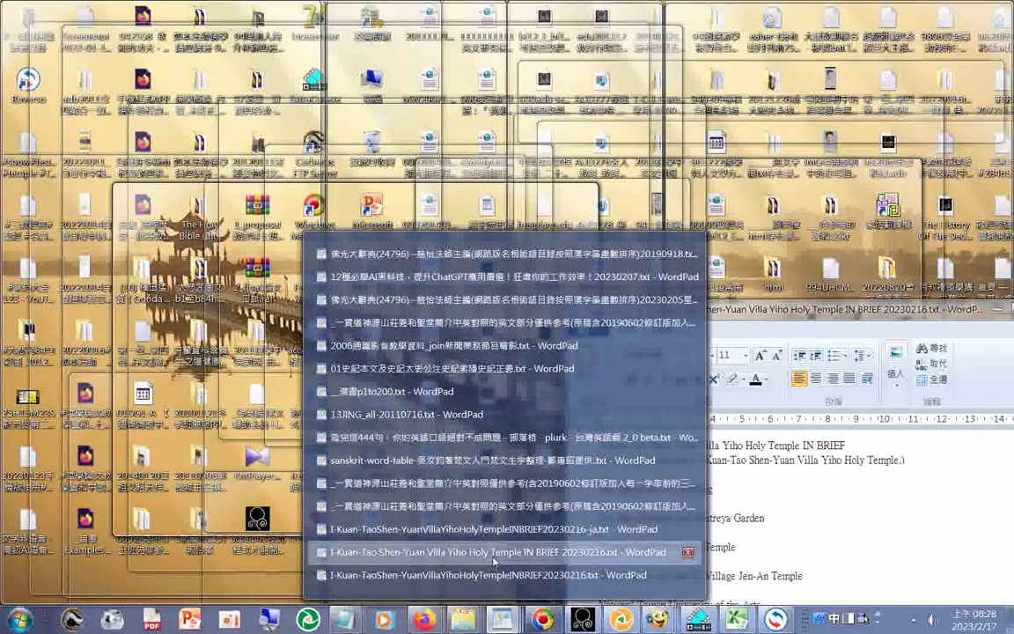
left_click(494, 560)
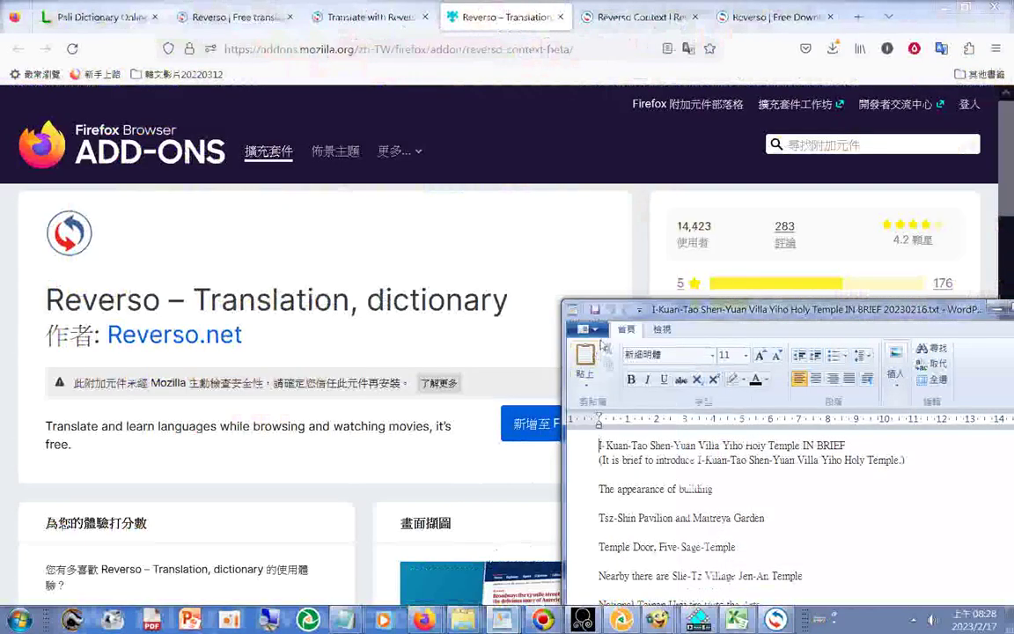
left_click_drag(626, 307, 335, 223)
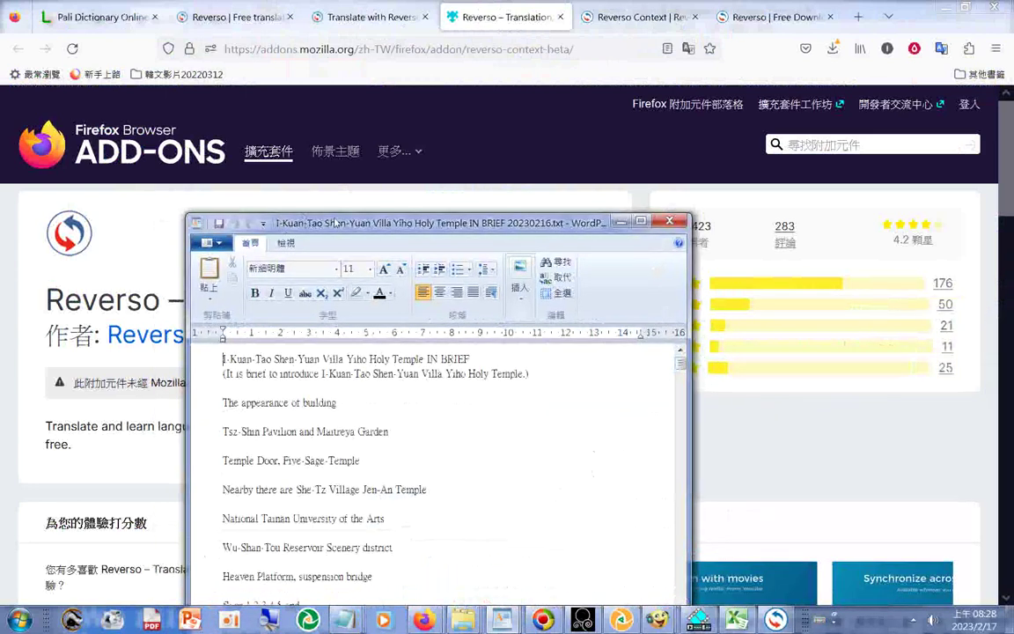
Insert a new first line with the HTML tag <pre> above the title of the temple document
key("Return")
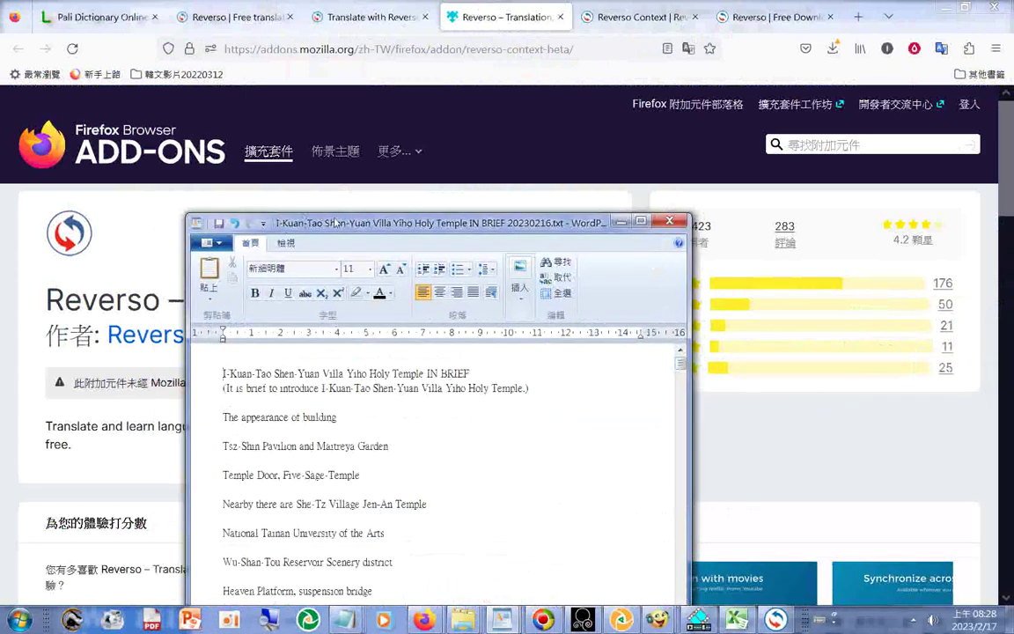
key("Up")
type(">")
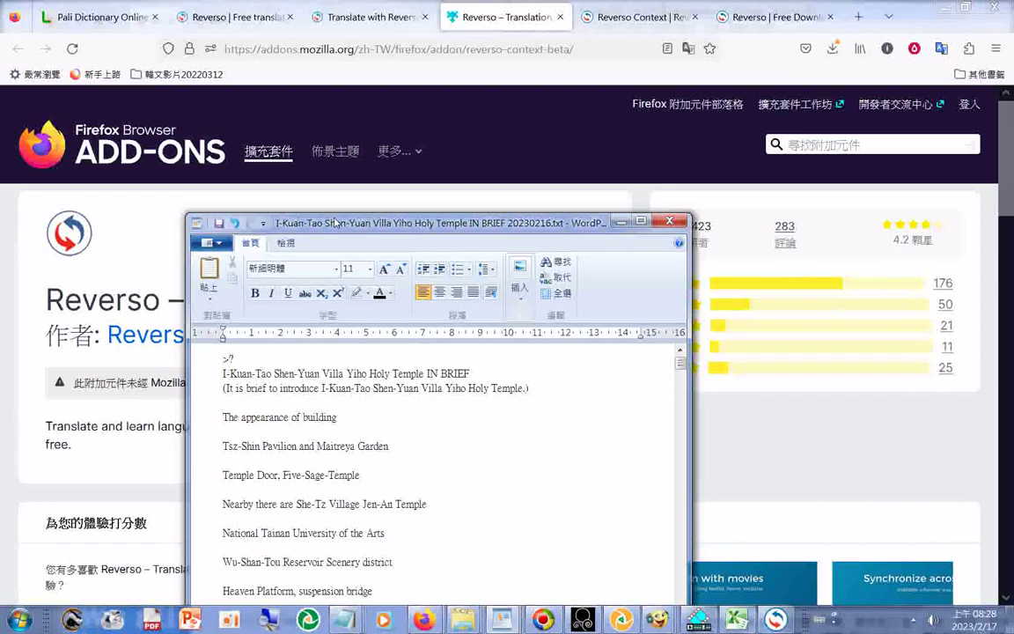
key("Left")
type("<pre")
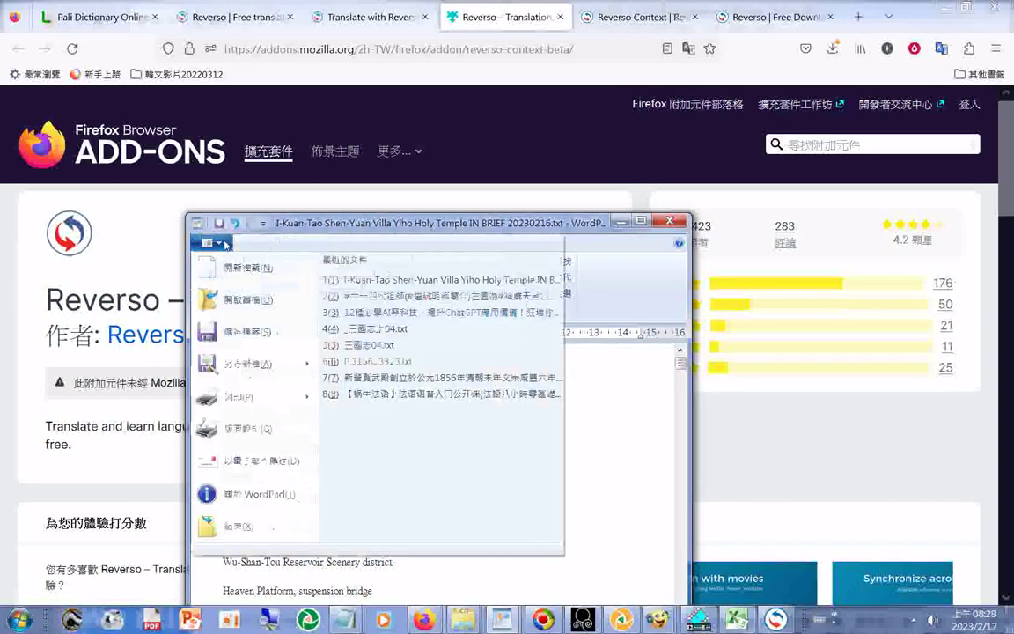
left_click(211, 242)
left_click(249, 363)
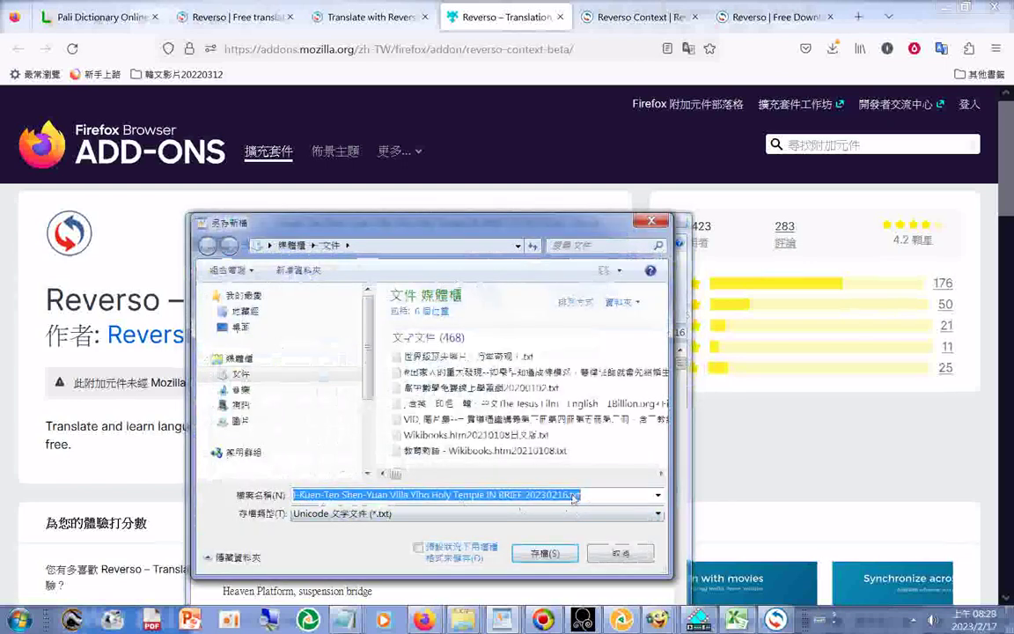
left_click_drag(569, 495, 640, 499)
type("h")
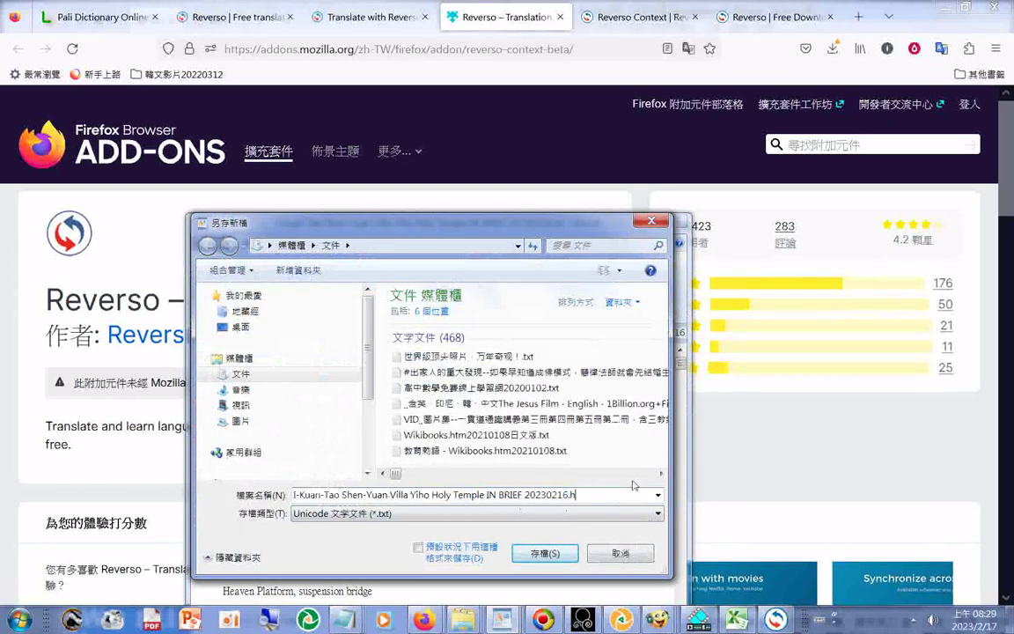
type("tml")
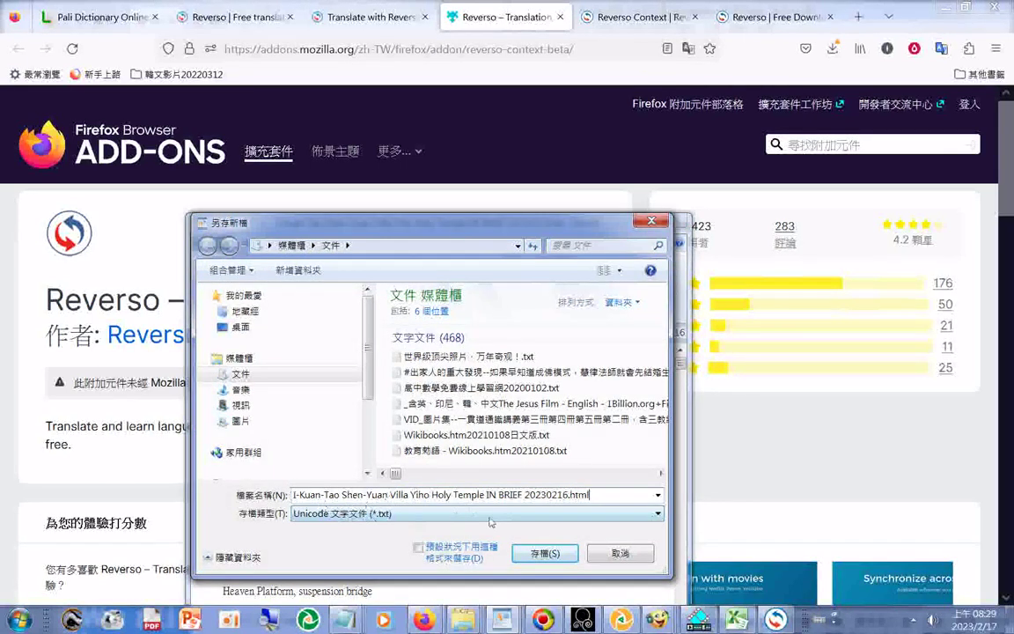
left_click(483, 514)
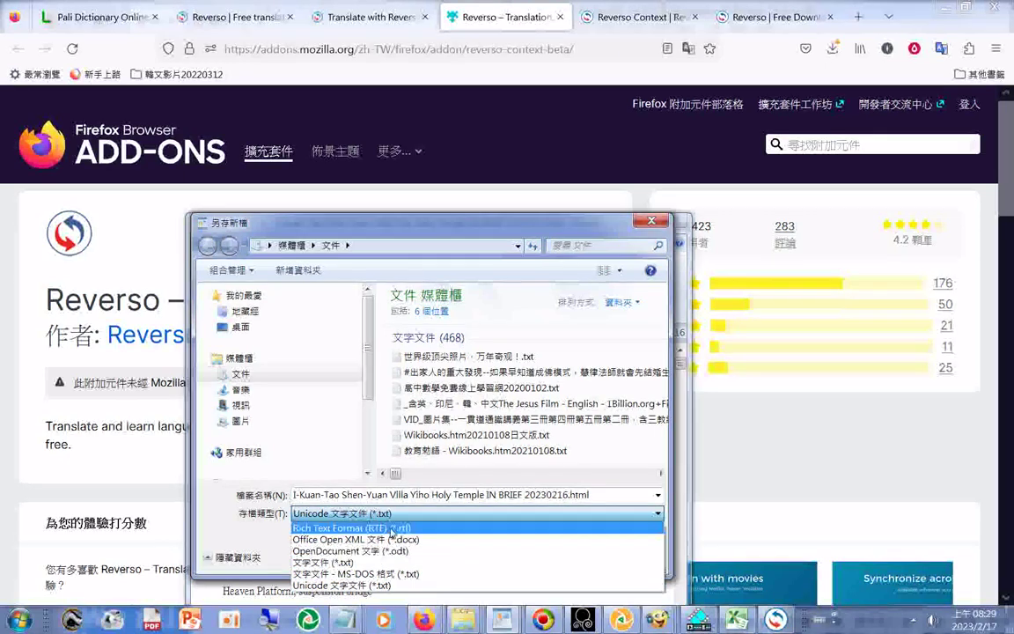
left_click(275, 538)
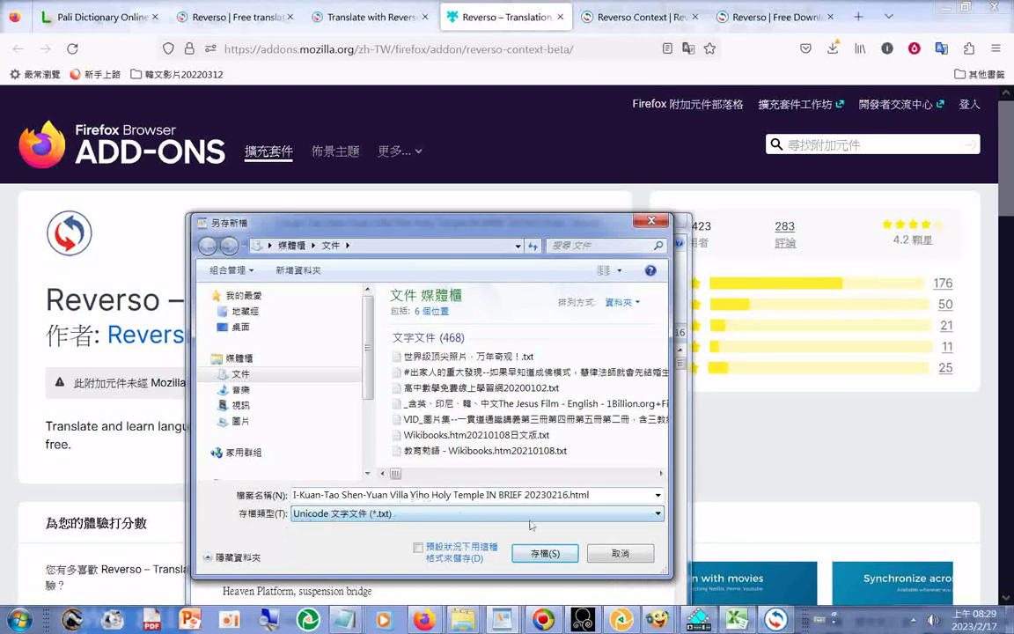
left_click(612, 555)
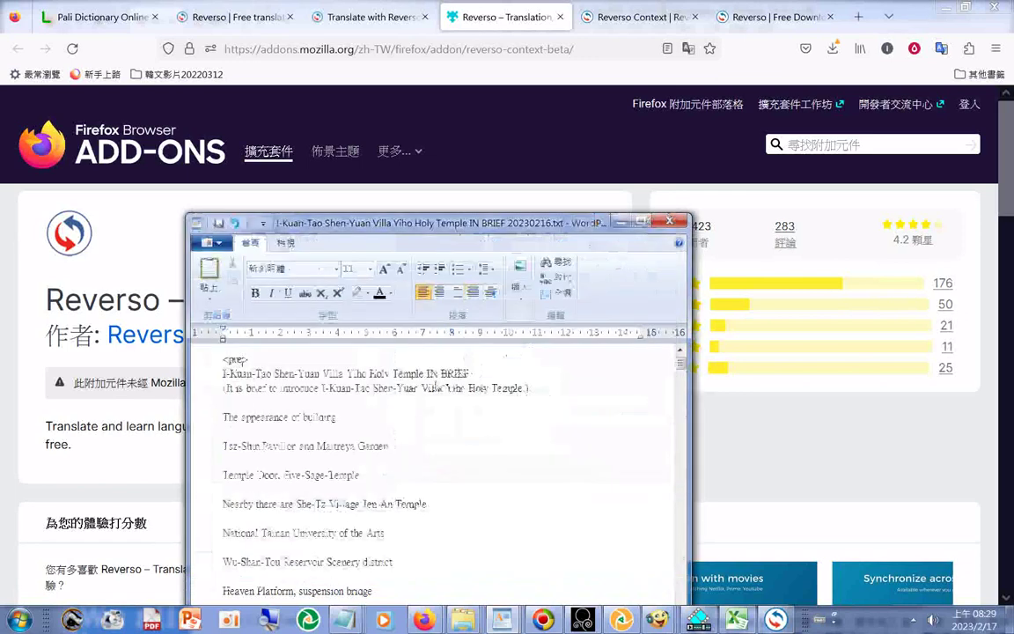
right_click(334, 431)
mouse_move(371, 505)
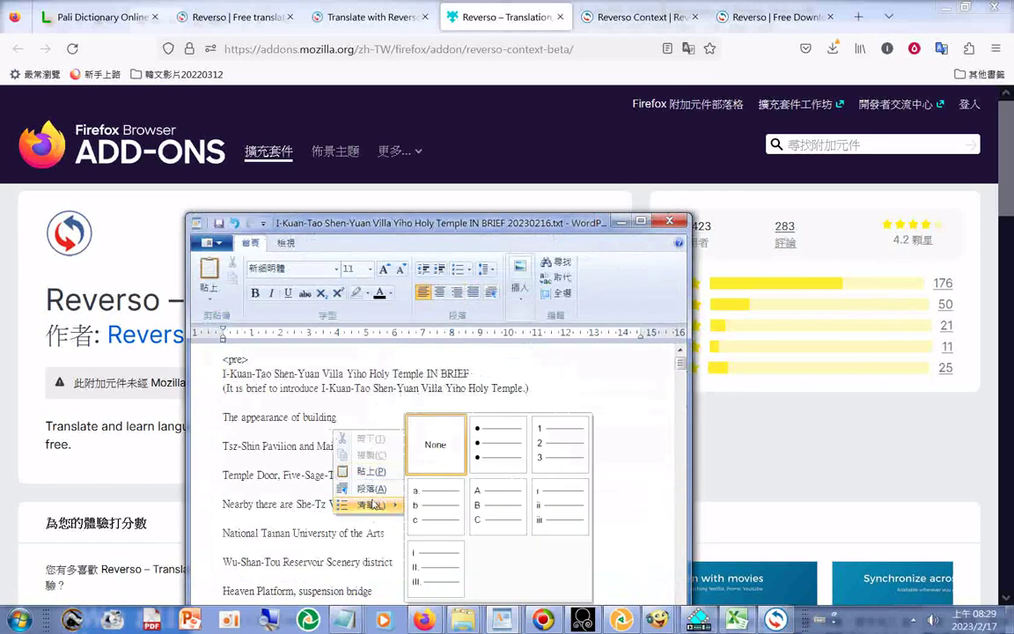
left_click(358, 393)
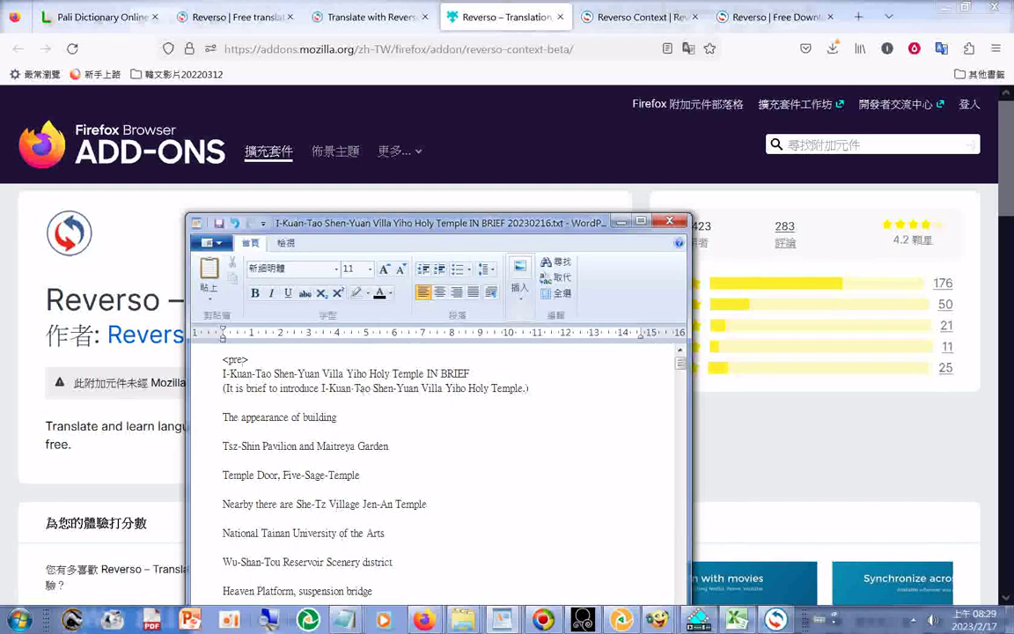
Look through the open untitled Notepad notes and bring "I-Kuan-Tao Shen-Yuan Villa Yiho Holy Temple IN BRIEF 20230216.txt" to the front
left_click(342, 620)
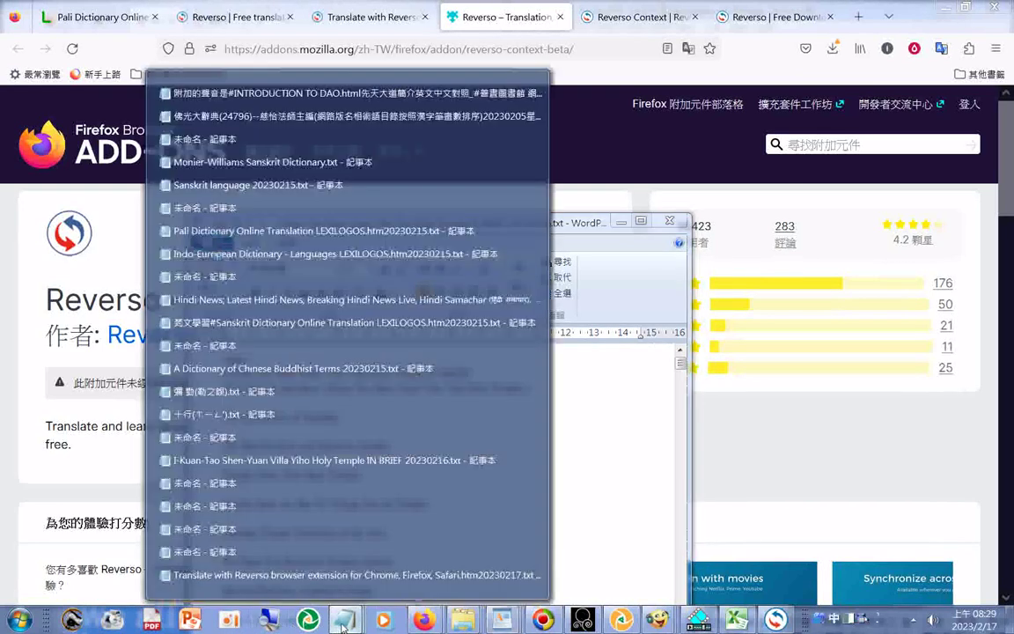
mouse_move(264, 555)
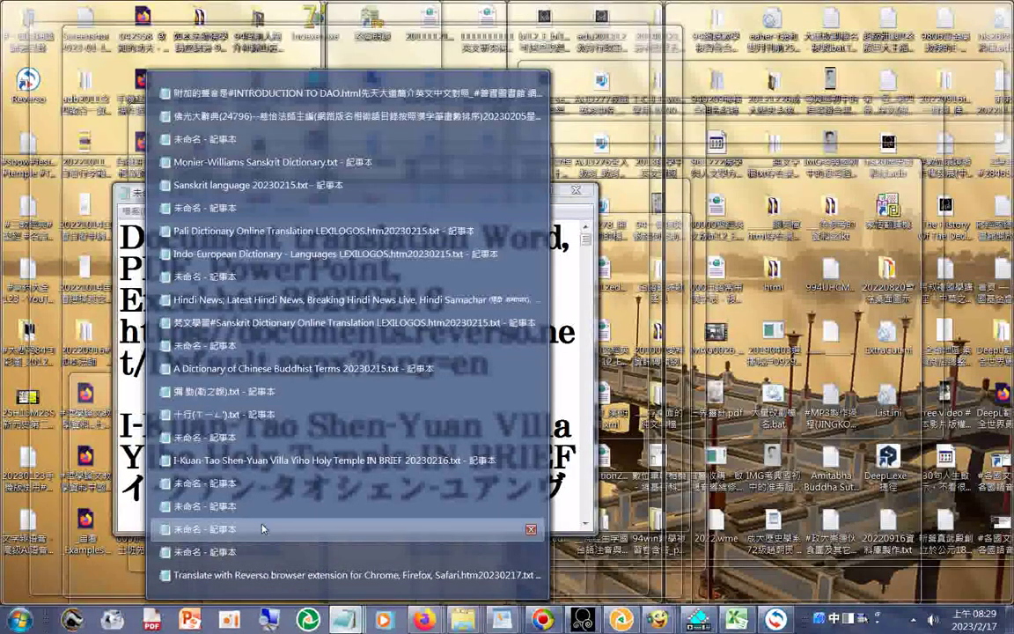
left_click(261, 529)
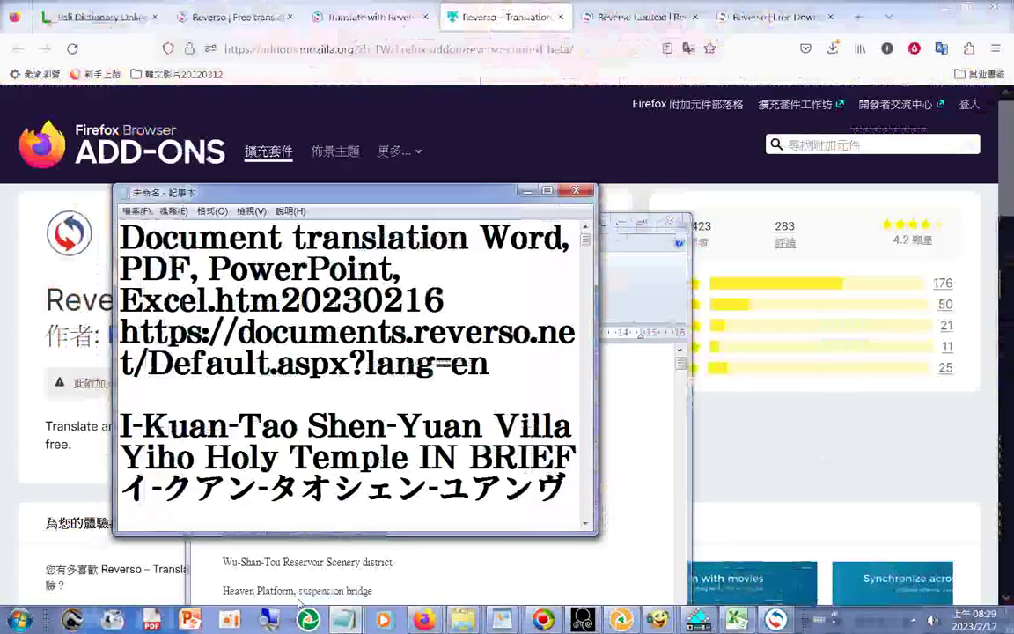
left_click(341, 622)
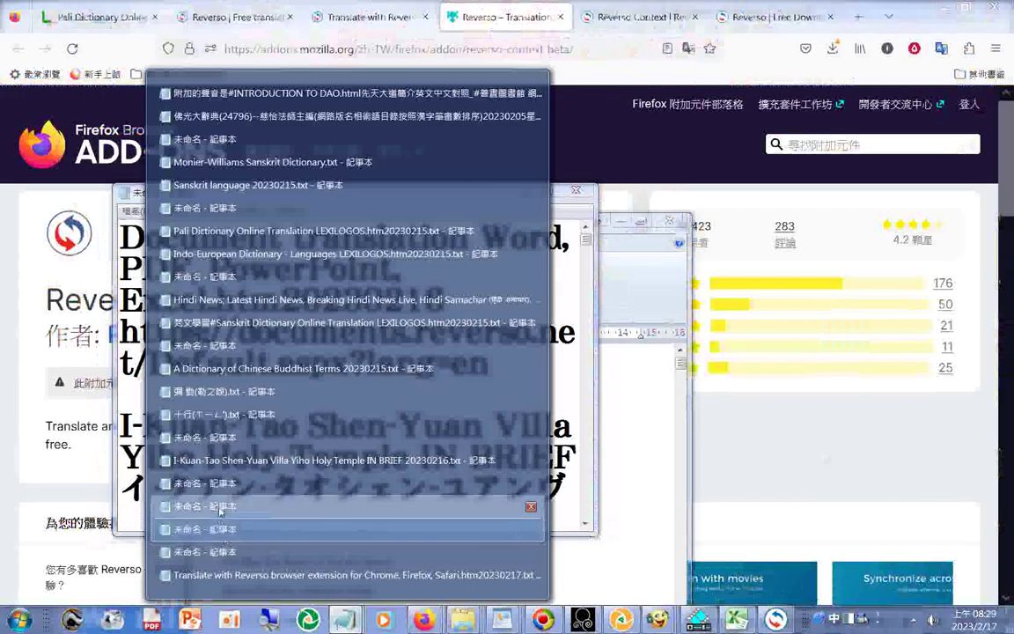
left_click(220, 509)
left_click(343, 621)
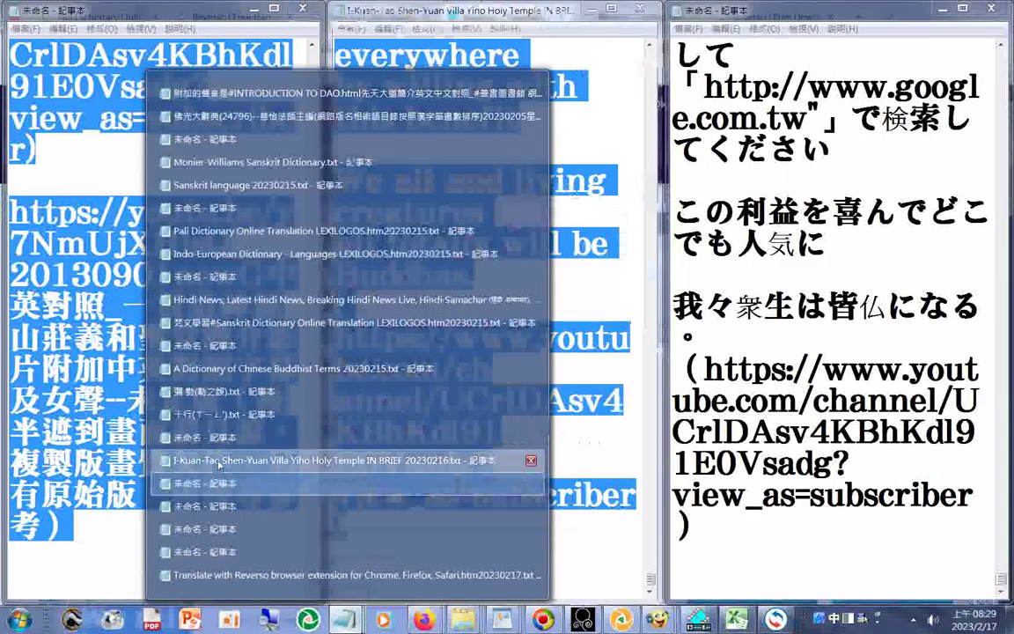
left_click(218, 461)
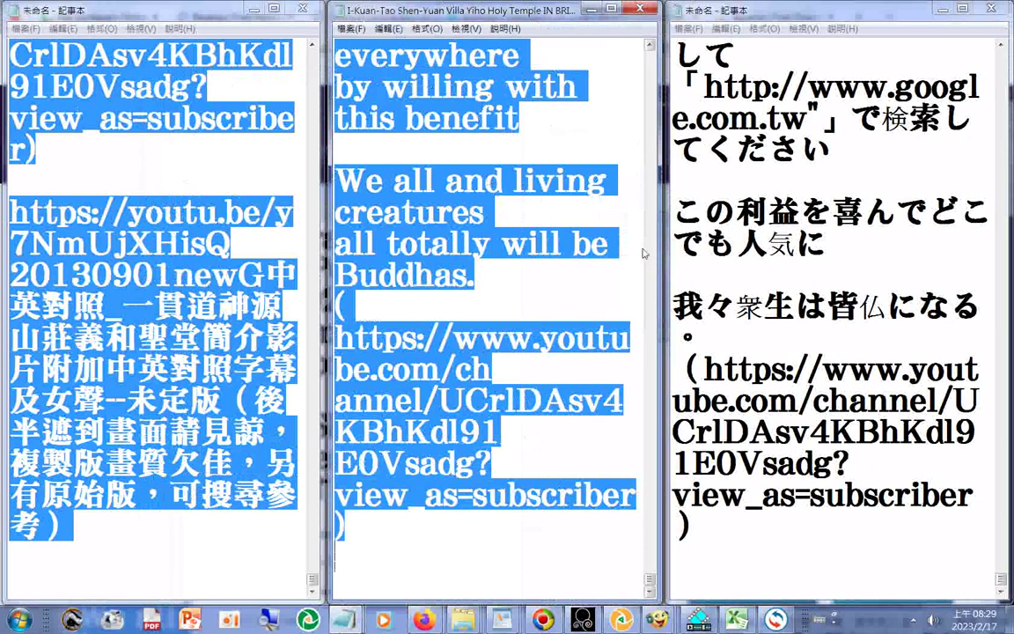
left_click(346, 29)
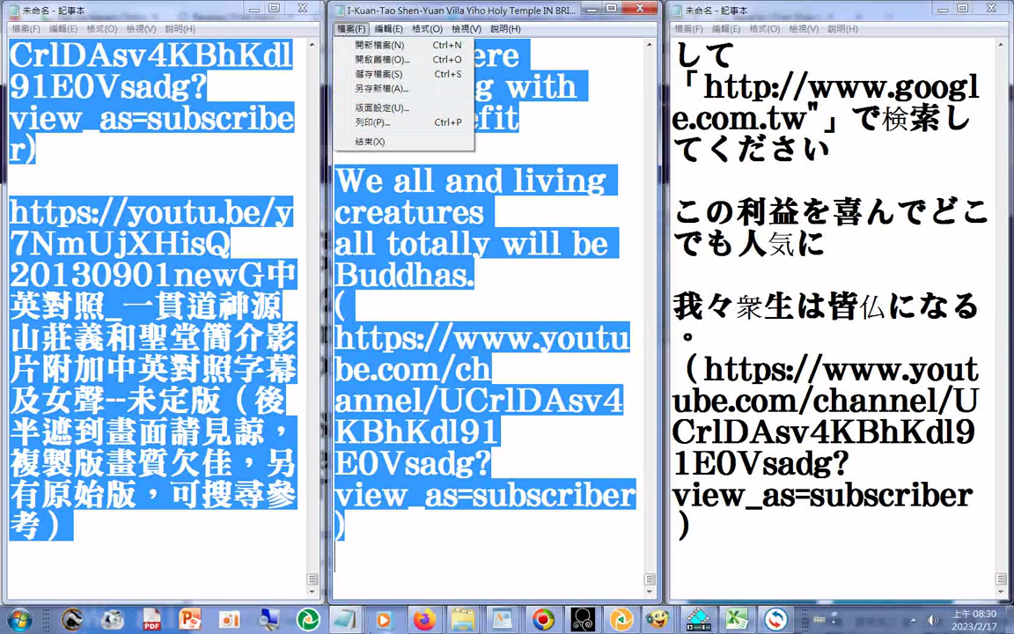
key("Escape")
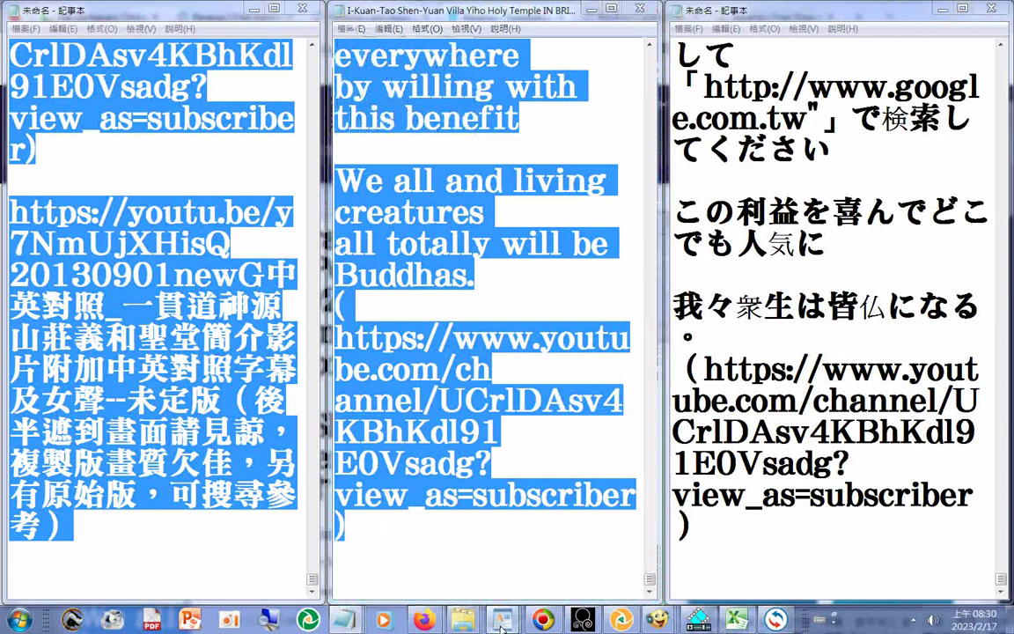
Return to the WordPad version of the temple document and copy its entire text
left_click(502, 622)
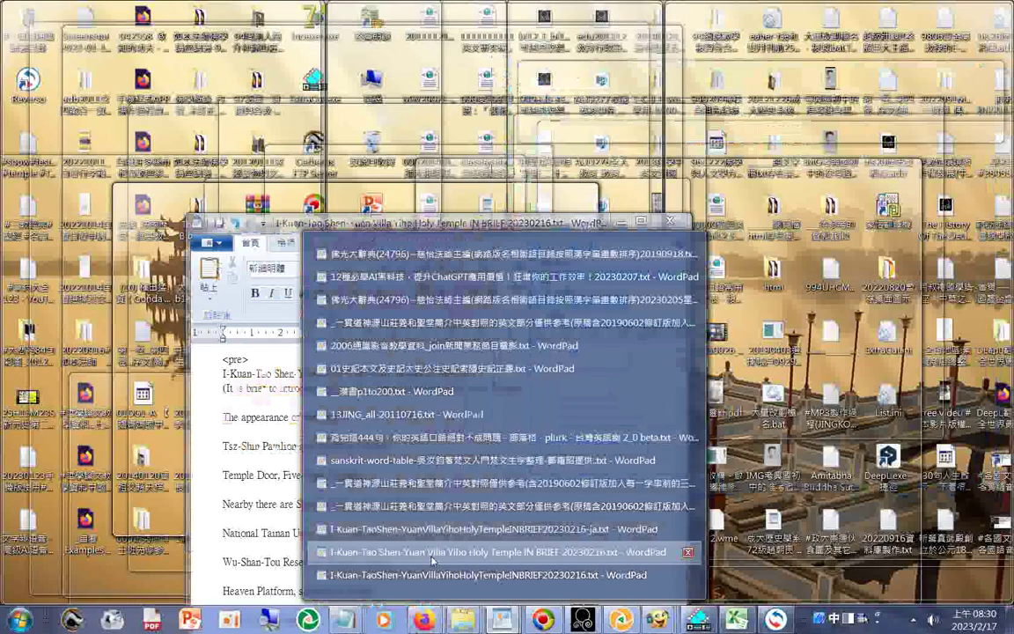
left_click(432, 560)
right_click(345, 361)
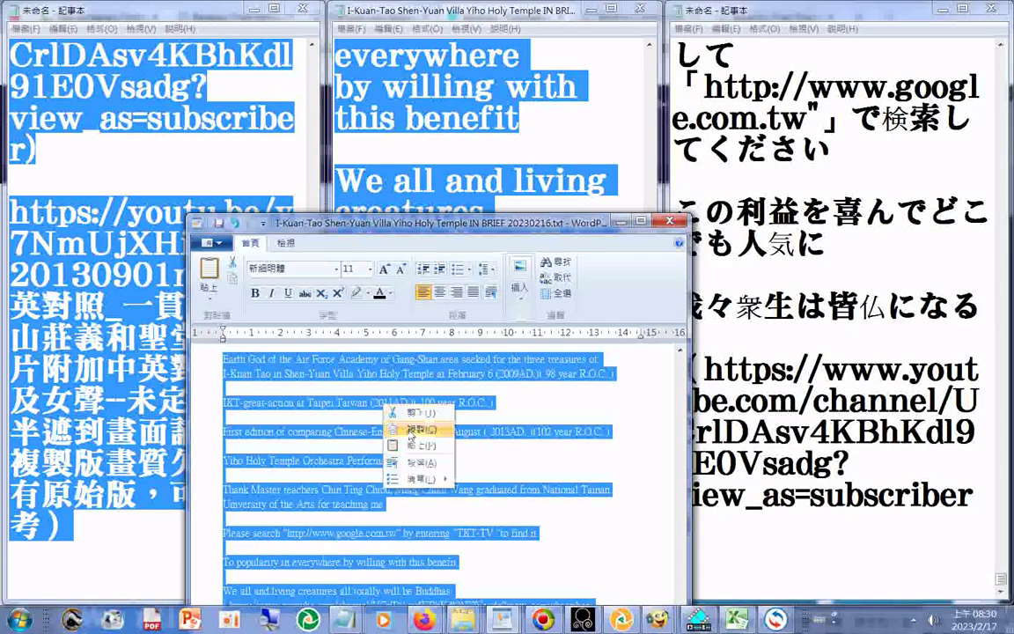
left_click(368, 388)
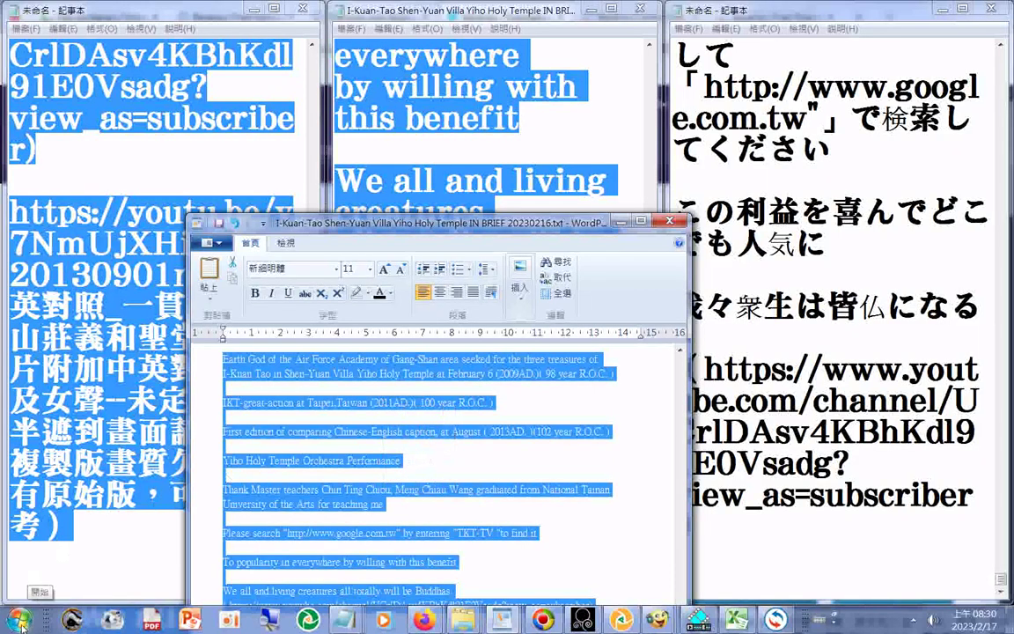
Deselect the temple text and look back through the document from its end towards the temple door section
left_click(323, 489)
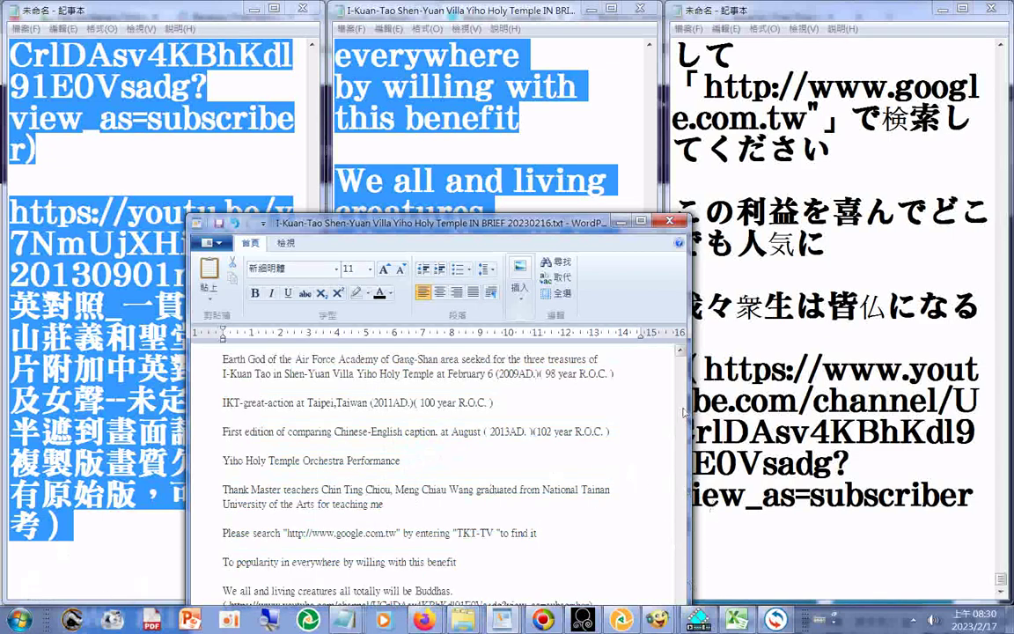
left_click(684, 411)
left_click(684, 411)
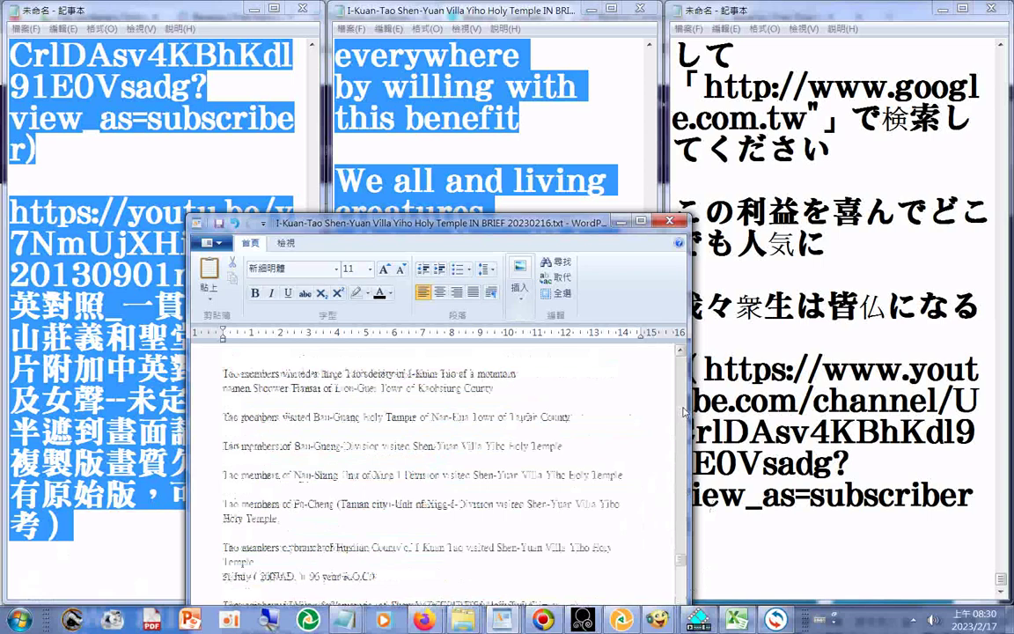
left_click(684, 411)
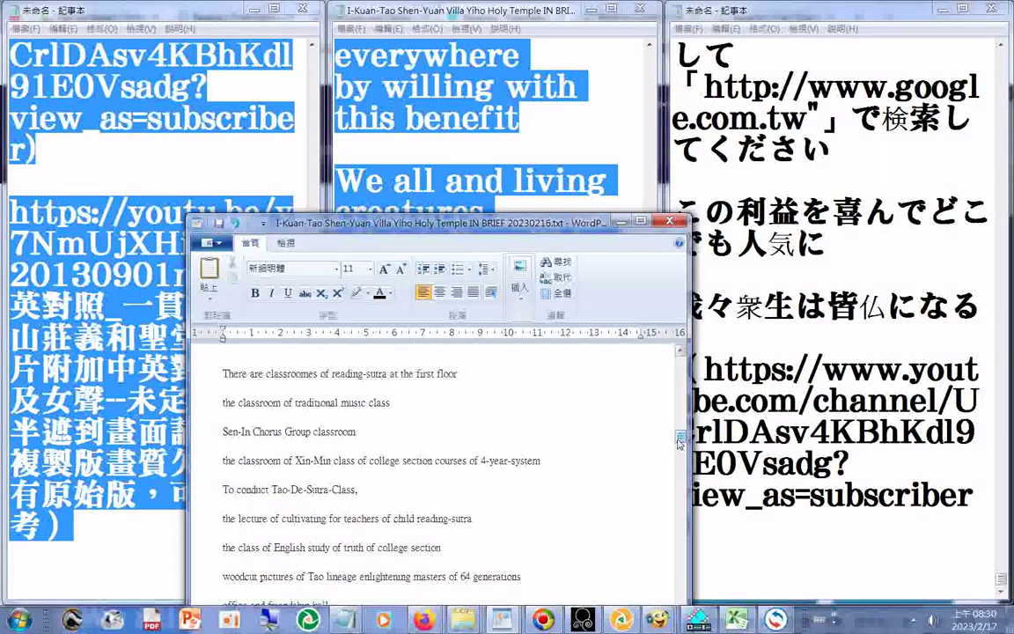
scroll(682, 447, "down", 1)
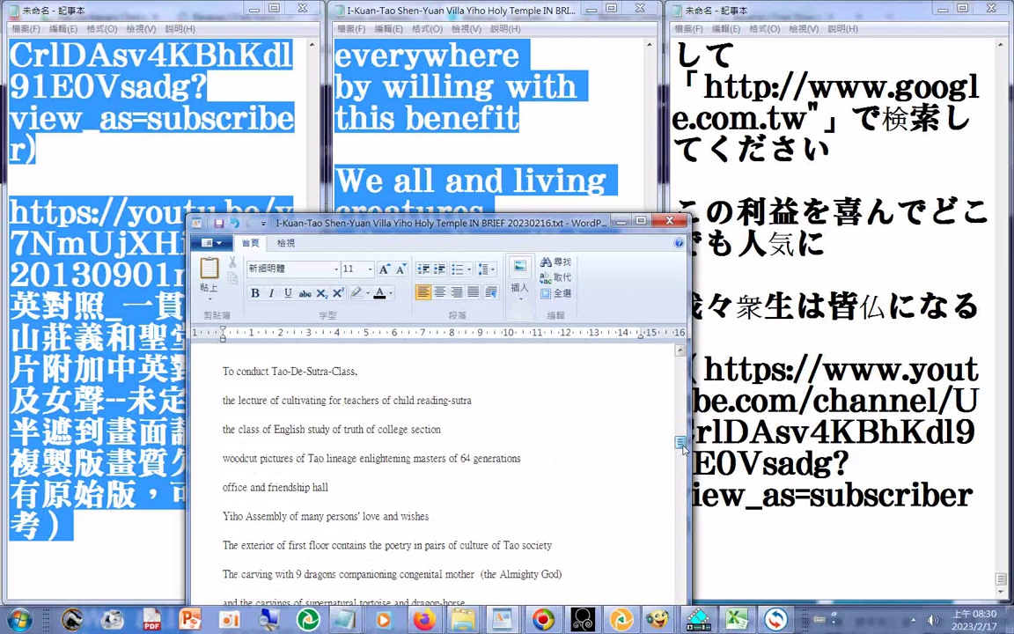
scroll(682, 446, "up", 2)
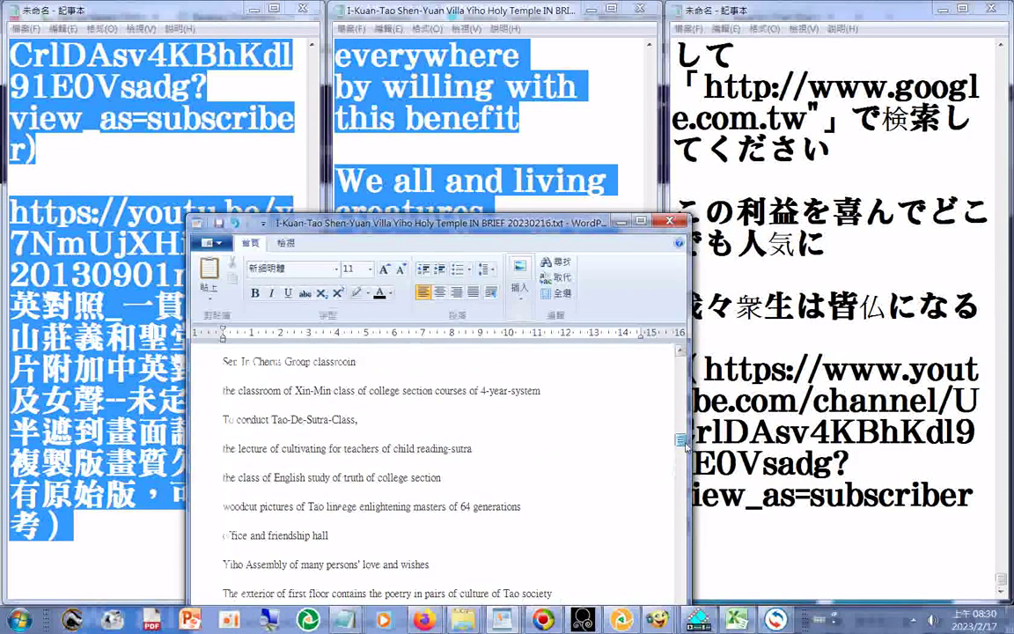
left_click_drag(684, 443, 685, 420)
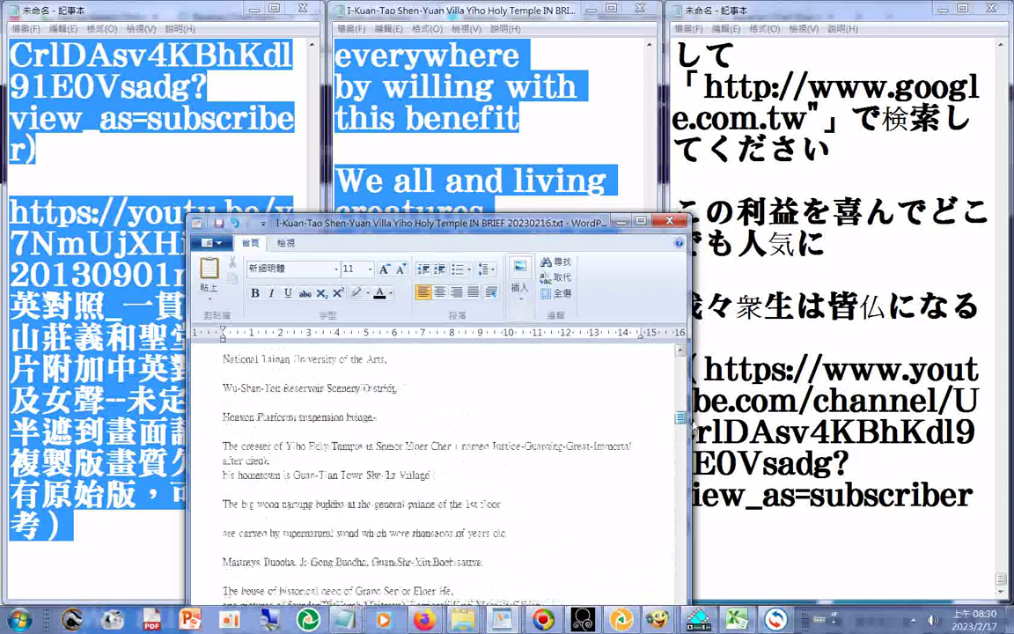
mouse_move(684, 420)
left_mouse_down()
mouse_move(685, 407)
mouse_move(696, 413)
left_mouse_up()
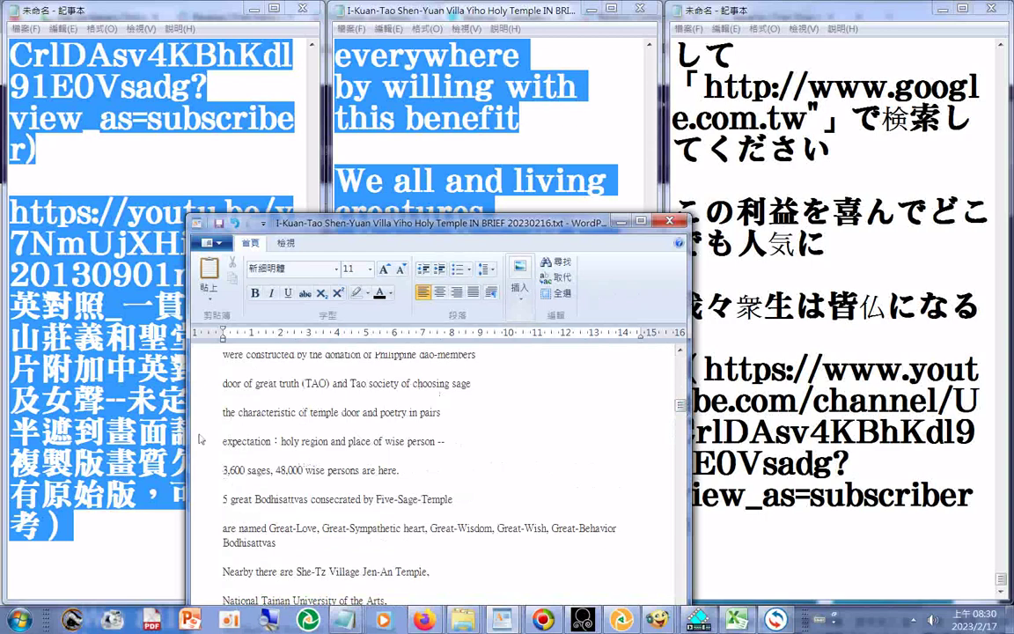
Open a new empty Notepad document and paste the copied temple text into it
key("super")
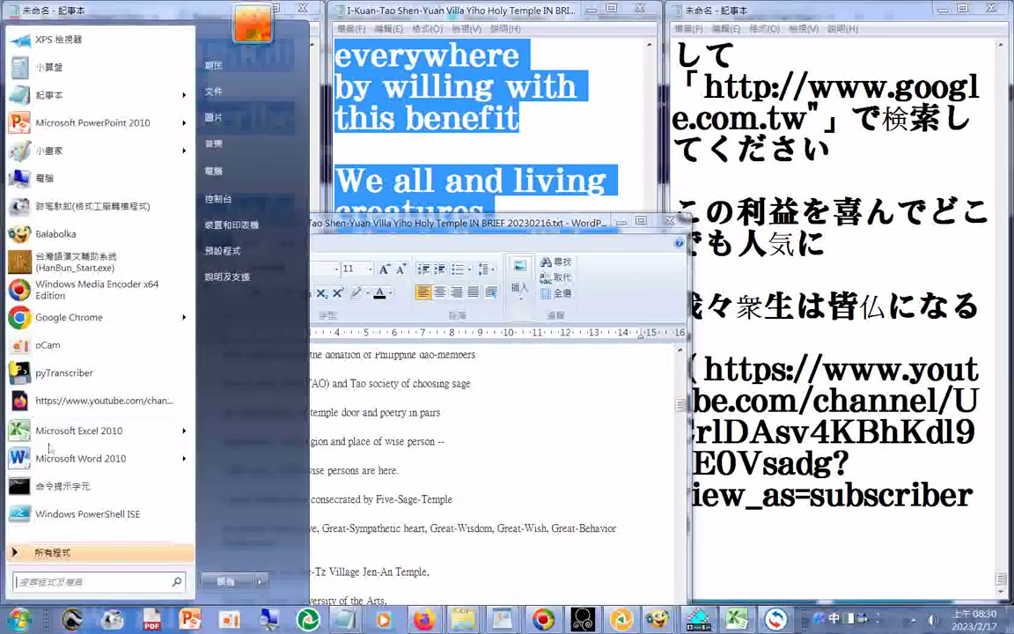
left_click(63, 88)
right_click(156, 223)
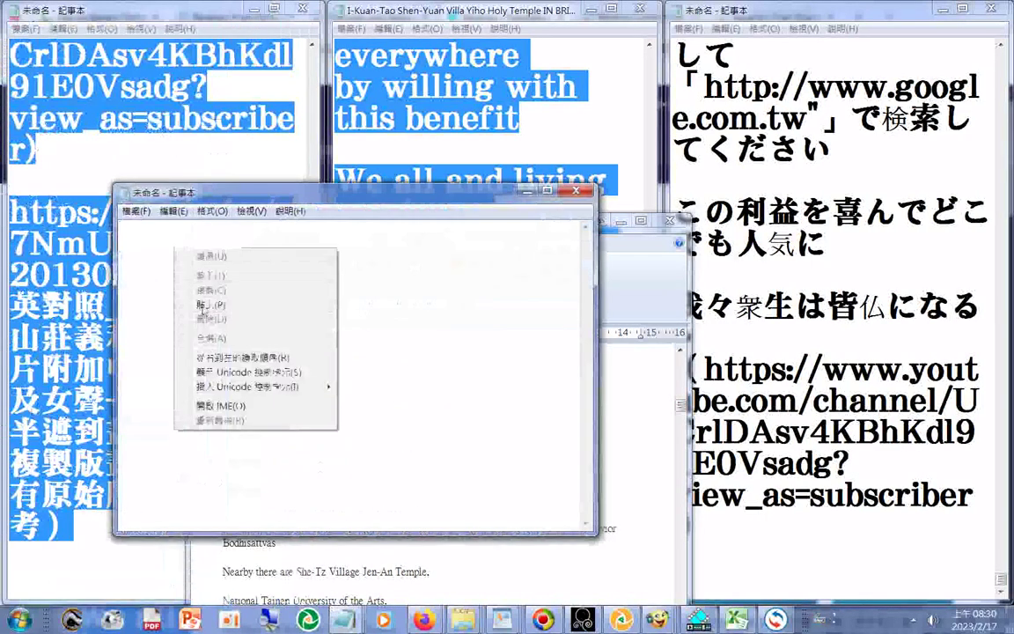
left_click(186, 282)
Start saving the pasted temple note on drive H: under the file name "I-Kuan-Tao Shen-Yuan Villa Yiho Holy Temple IN BRIEF 20230216.html"
left_click(134, 212)
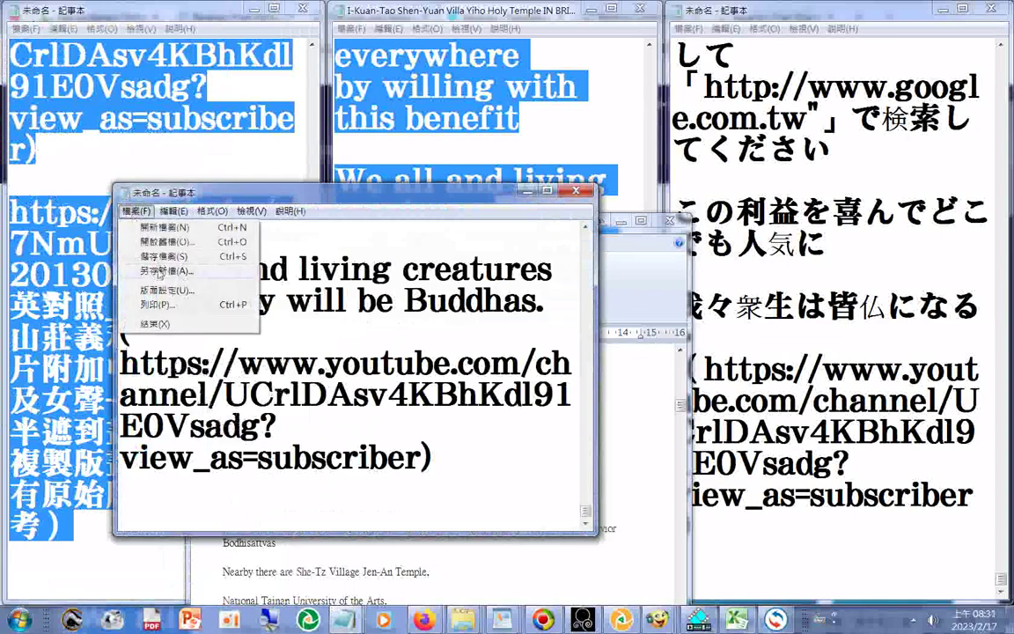
left_click(161, 272)
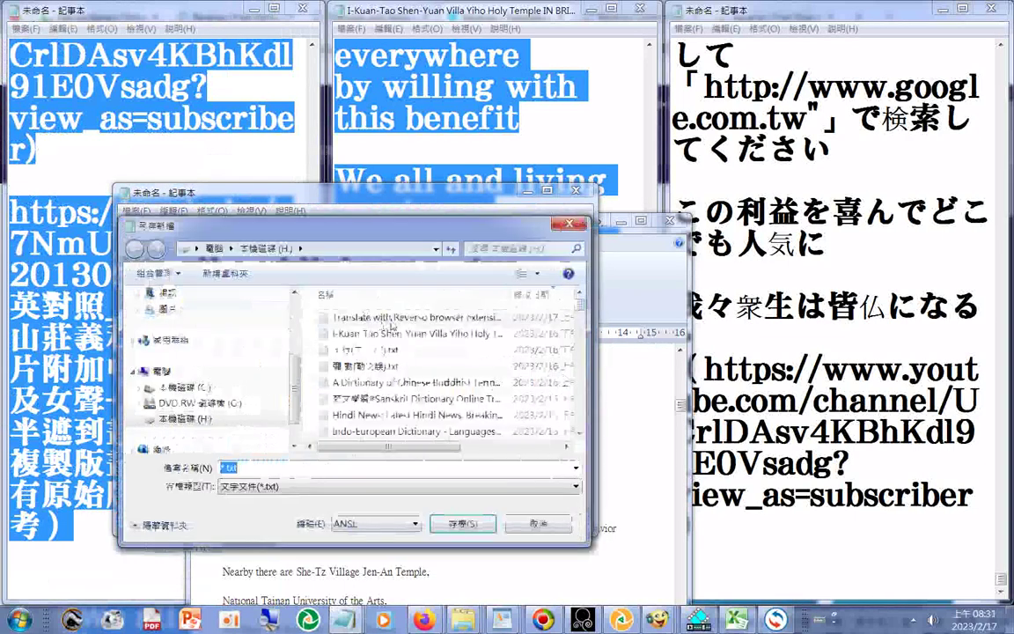
left_click(392, 333)
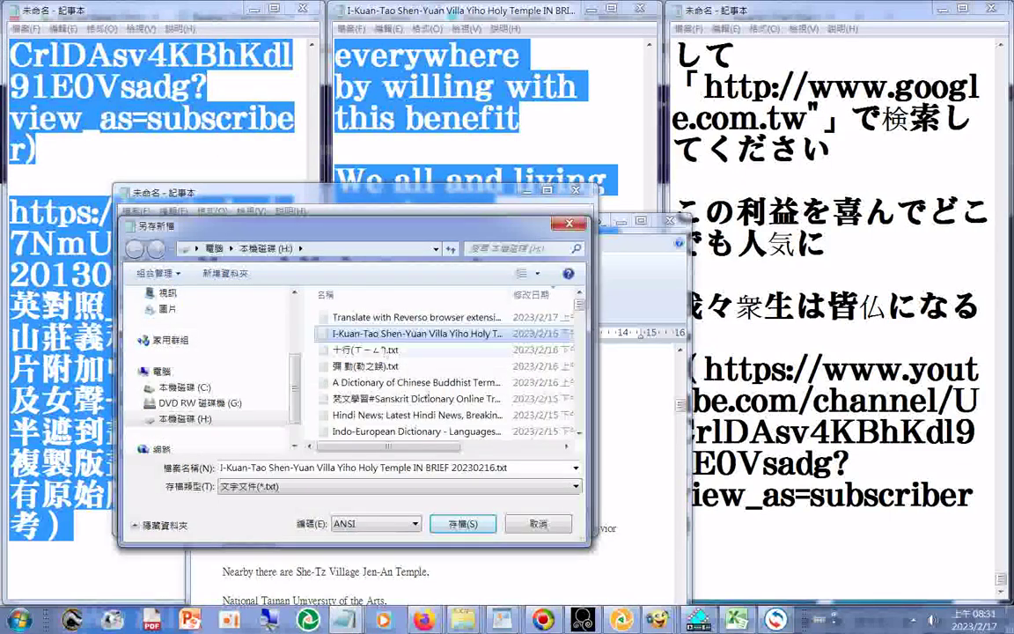
left_click(514, 468)
left_click(509, 467)
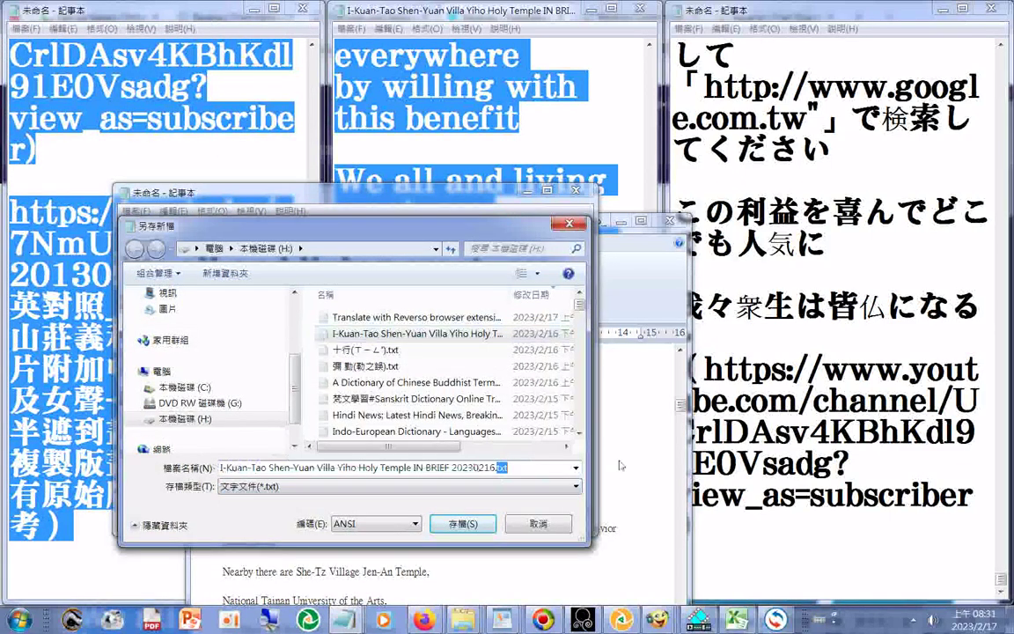
key("shift+Left")
key("shift+Left")
key("shift+Left")
type("htm")
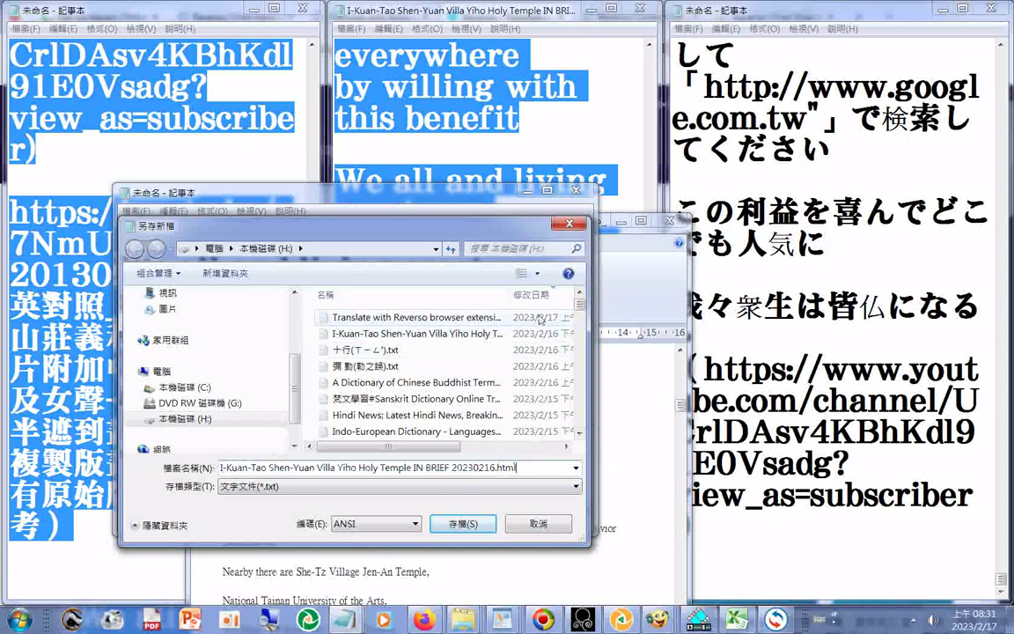
Set the encoding to Unicode and the file type to all files, and save the HTML file
left_click(378, 524)
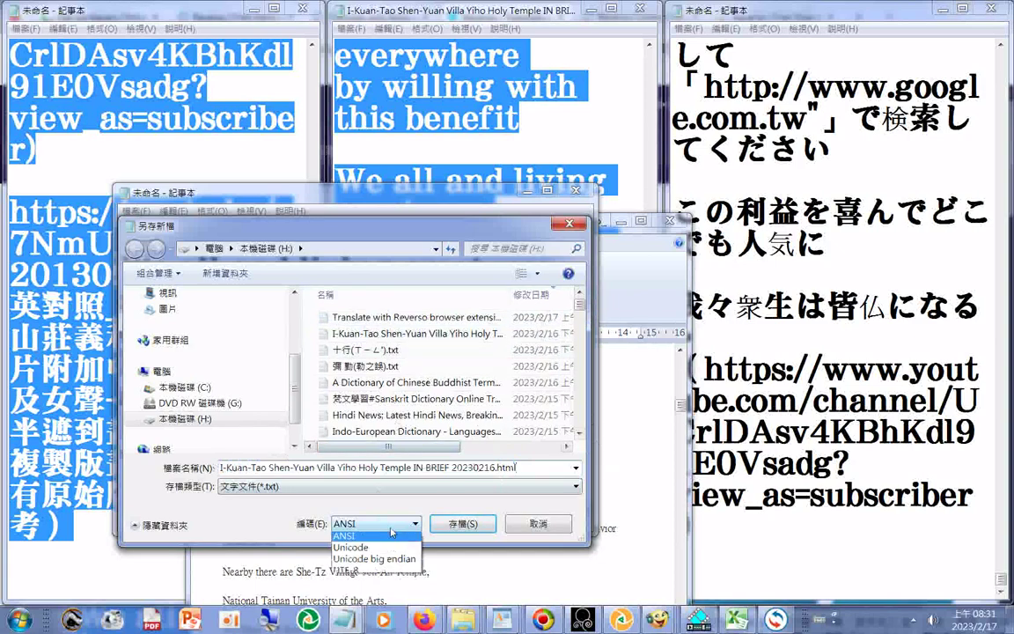
left_click(350, 550)
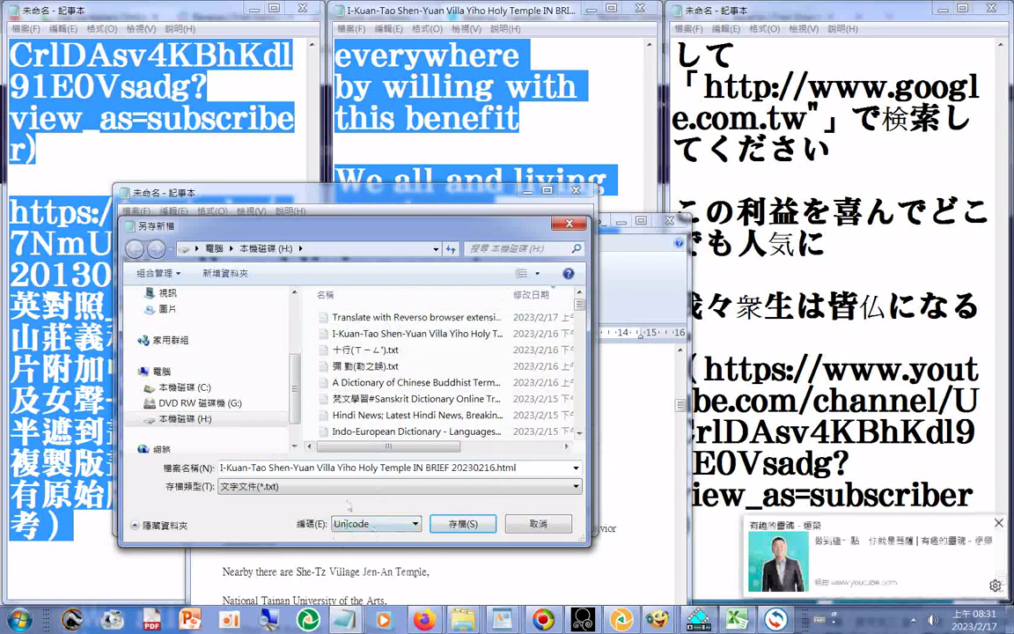
left_click(352, 486)
left_click(317, 509)
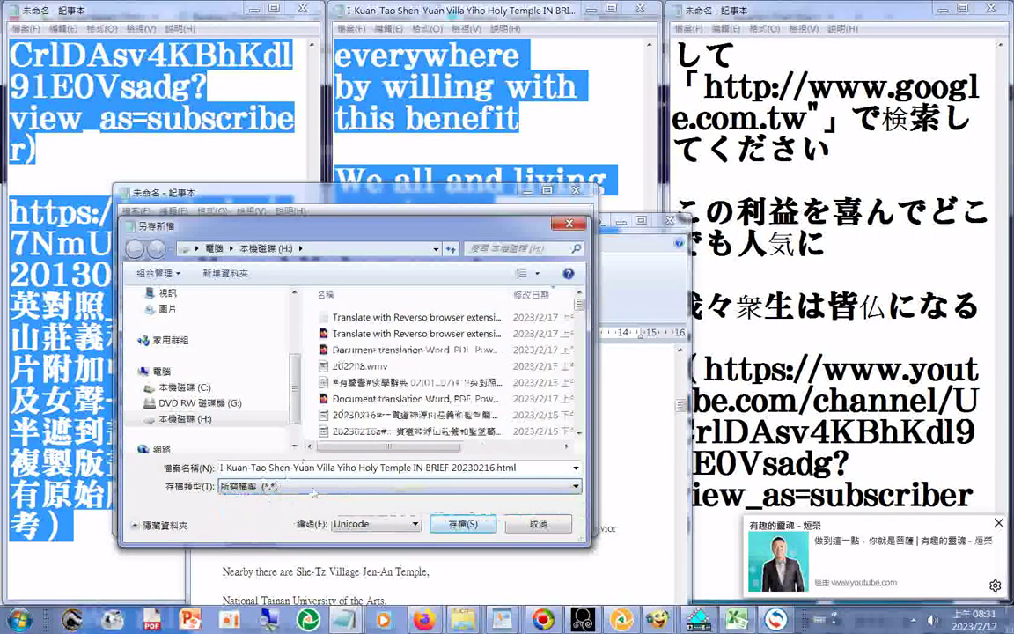
left_click(464, 524)
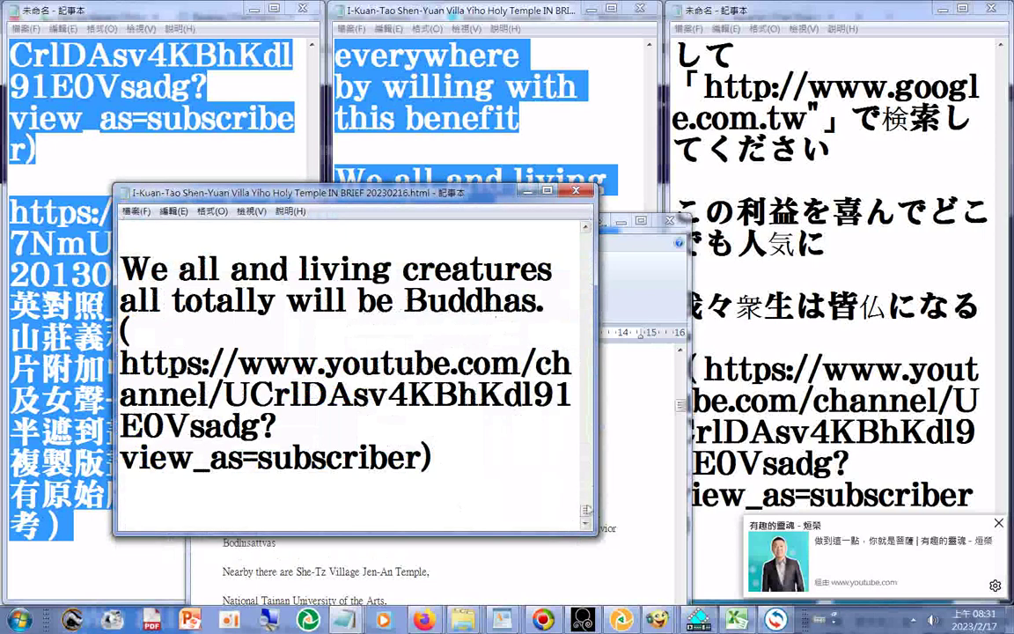
Check the pre tag at the start of the note, and open the saved temple HTML file from drive H: in Firefox
left_click_drag(586, 509, 587, 225)
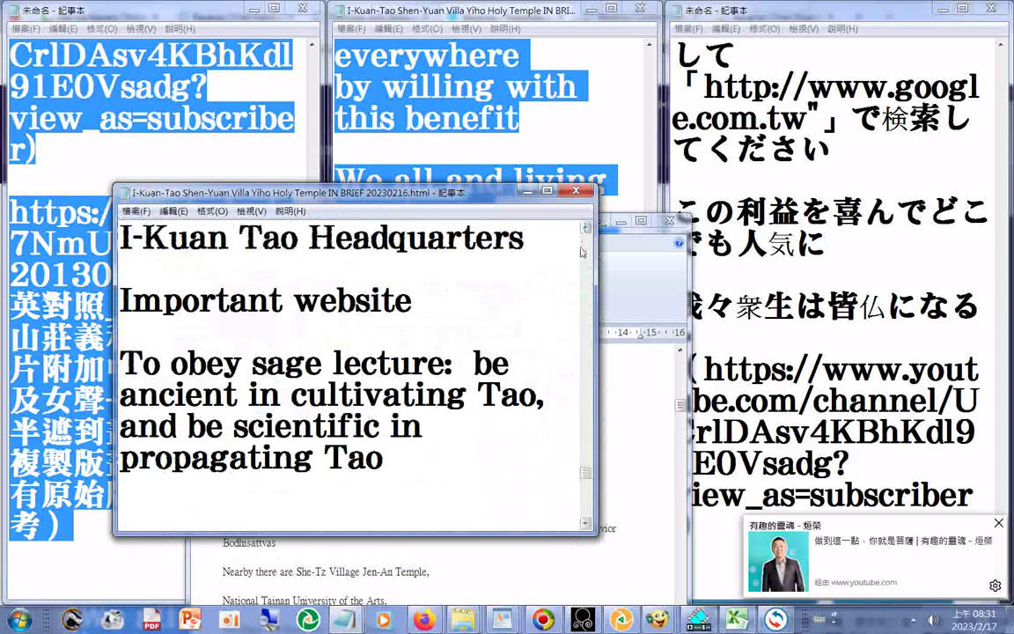
scroll(582, 252, "up", 3)
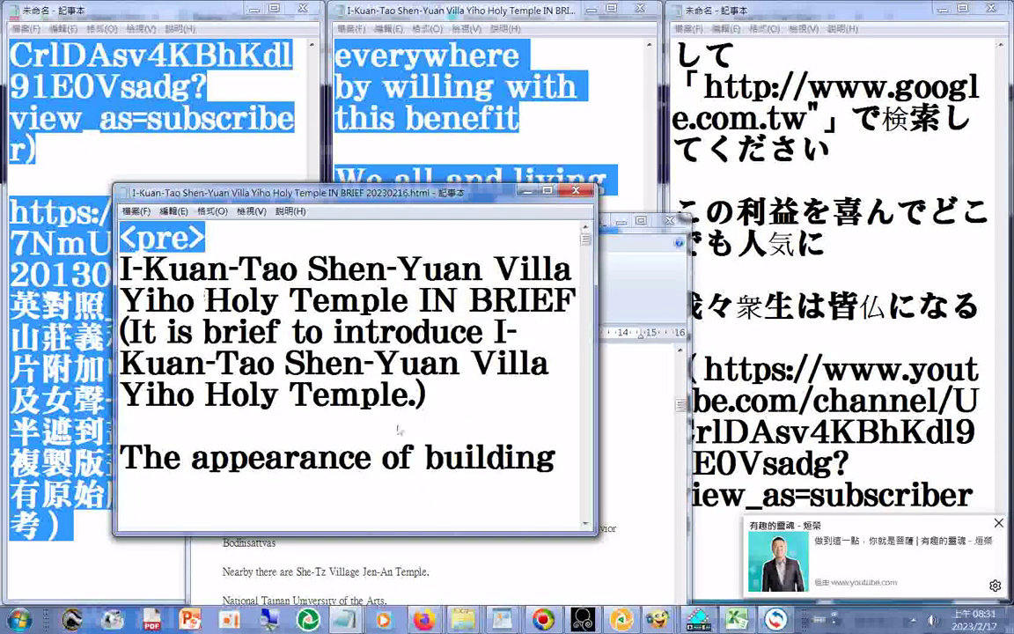
right_click(467, 626)
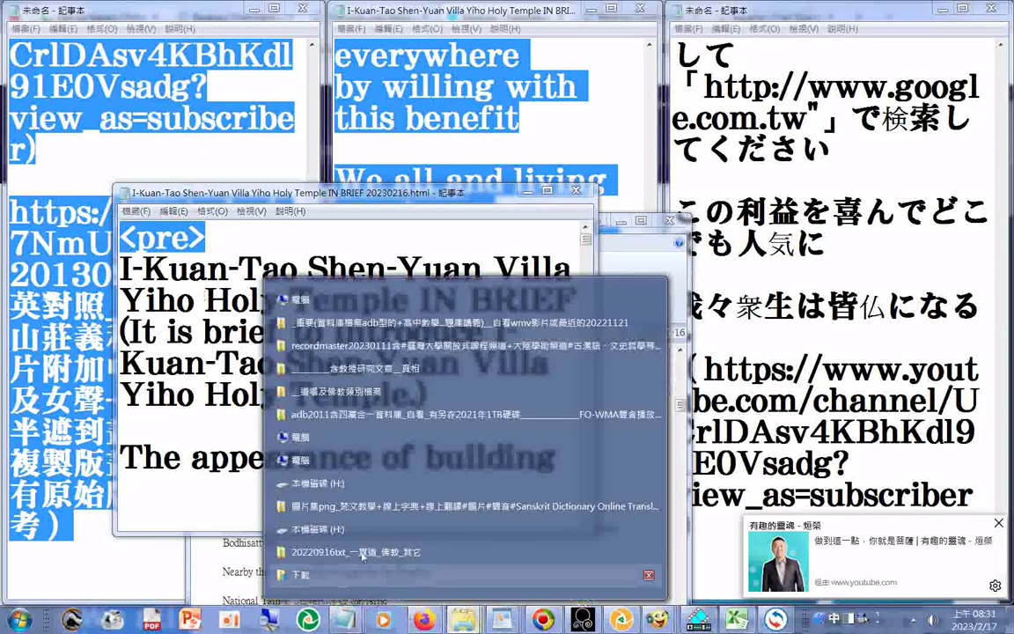
left_click(319, 484)
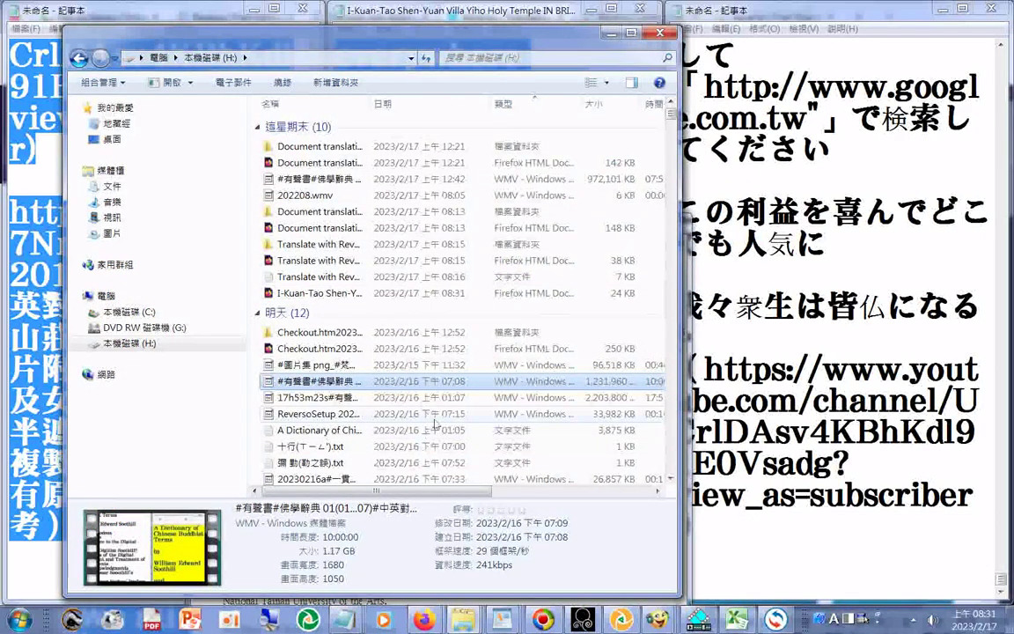
left_click(324, 295)
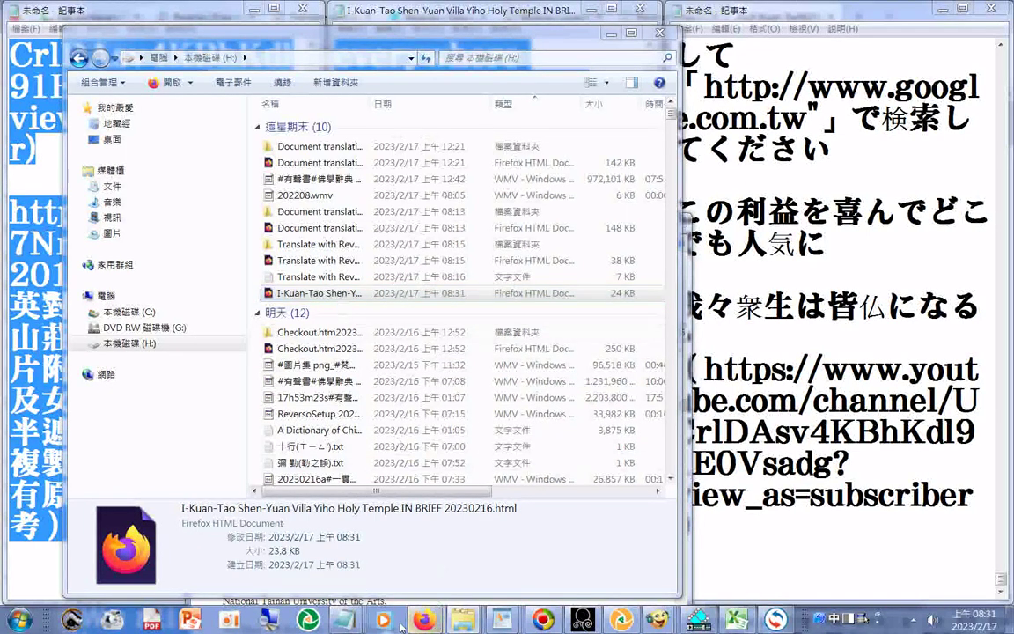
mouse_move(421, 621)
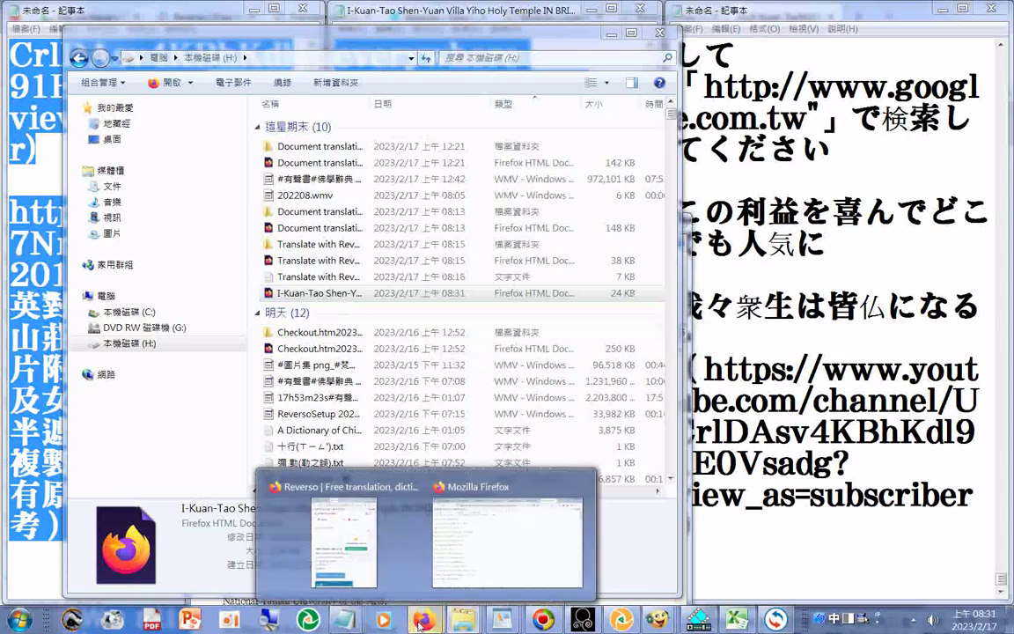
left_click(505, 490)
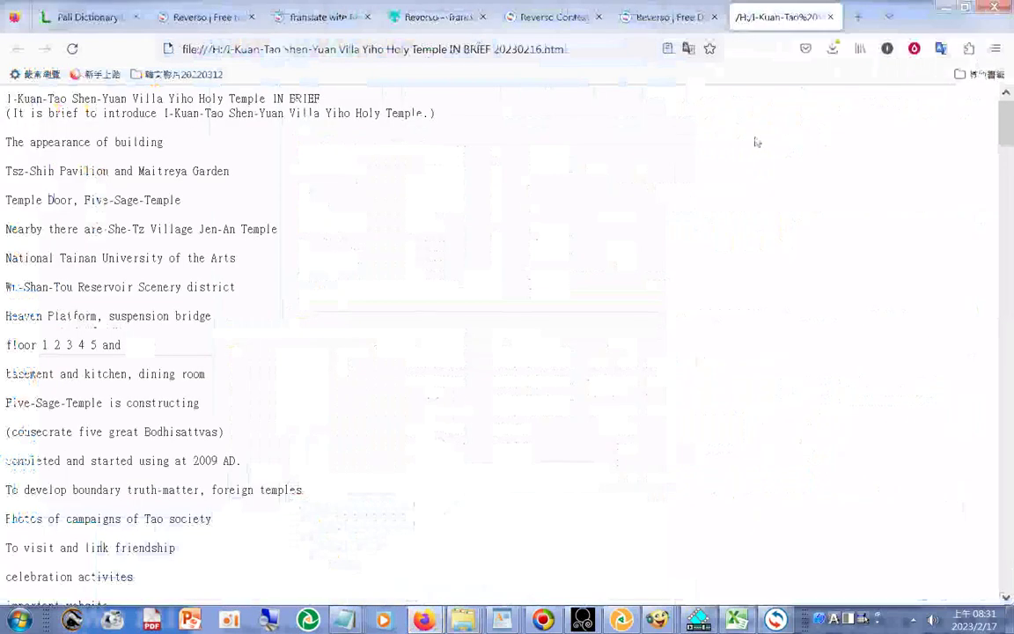
Set the page translation extension's target language to Korean (韓文) and translate the temple page into it
left_click(941, 49)
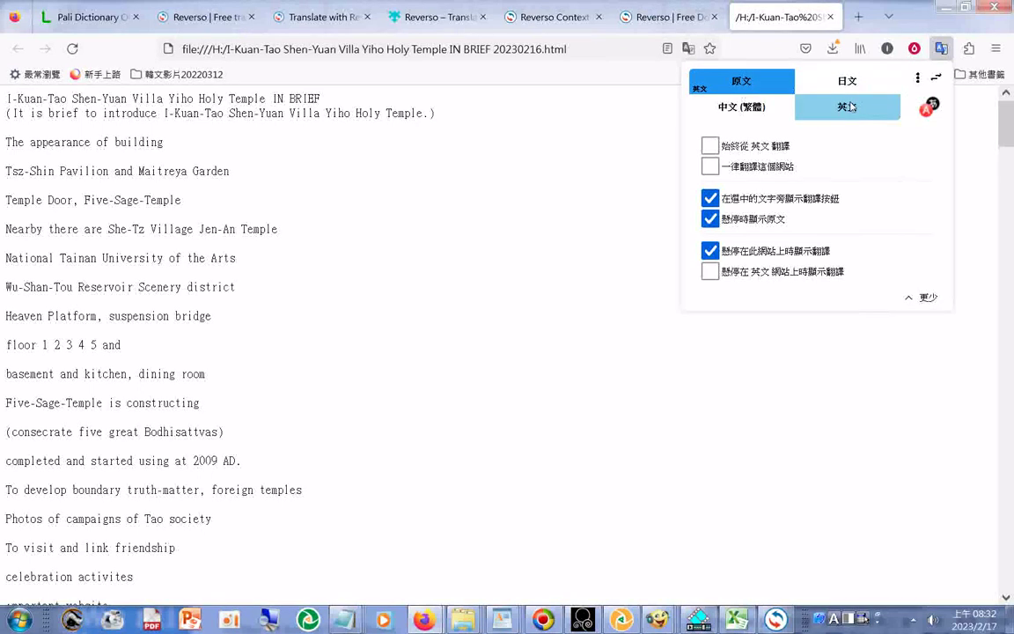
left_click(918, 78)
left_click(907, 96)
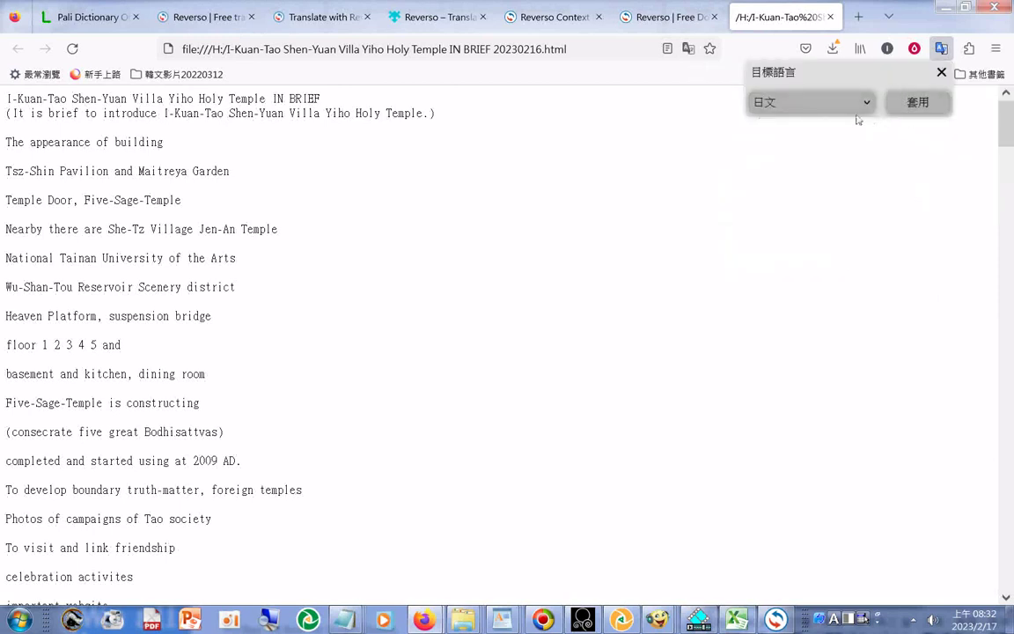
left_click(864, 104)
left_click(871, 104)
left_click(870, 104)
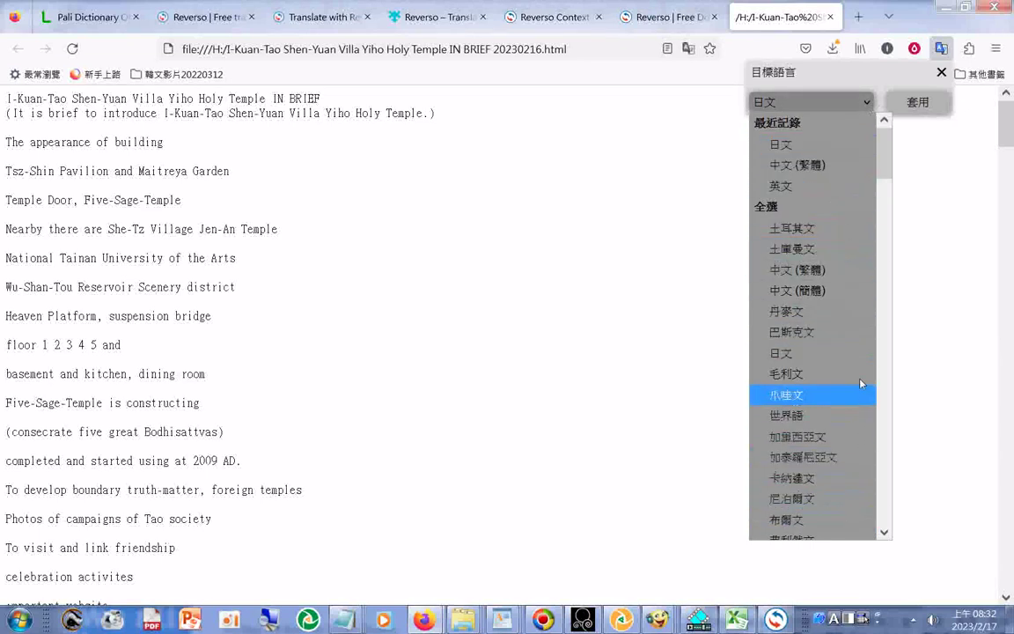
scroll(779, 313, "down", 4)
scroll(850, 262, "down", 10)
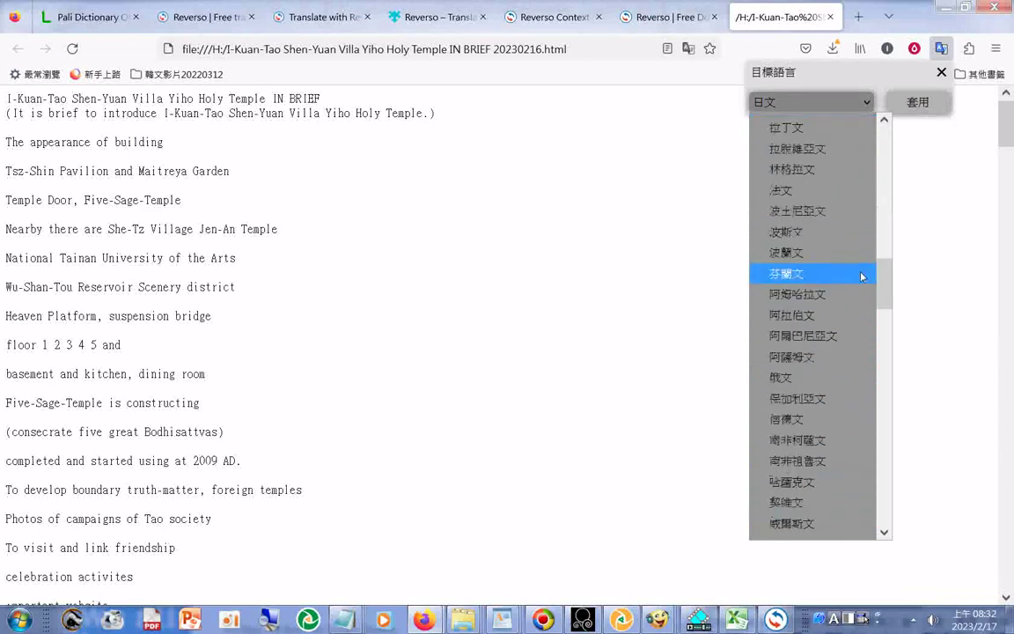
scroll(865, 249, "down", 5)
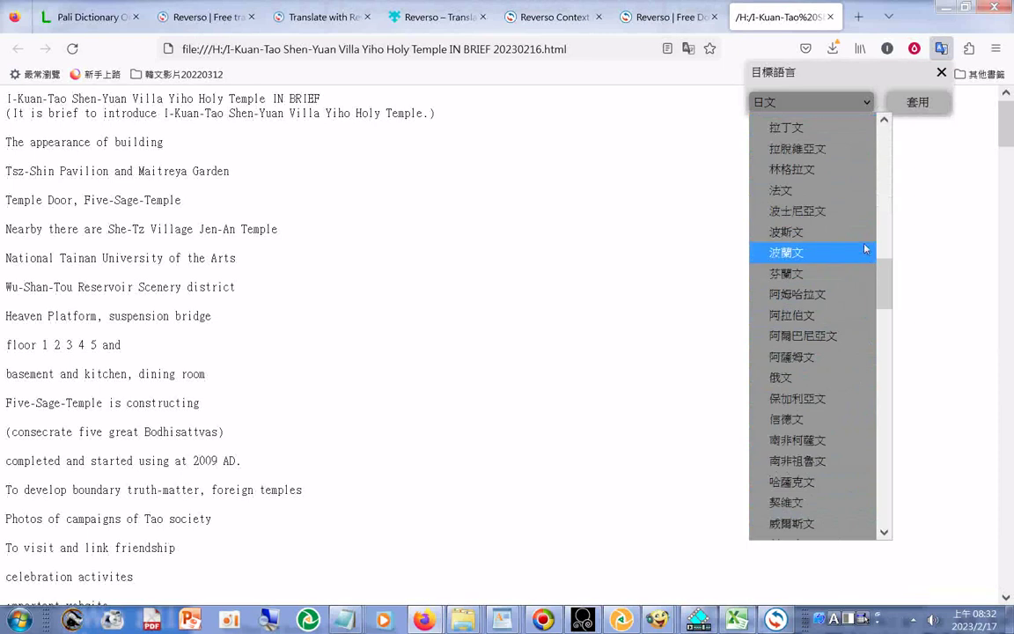
scroll(860, 272, "down", 5)
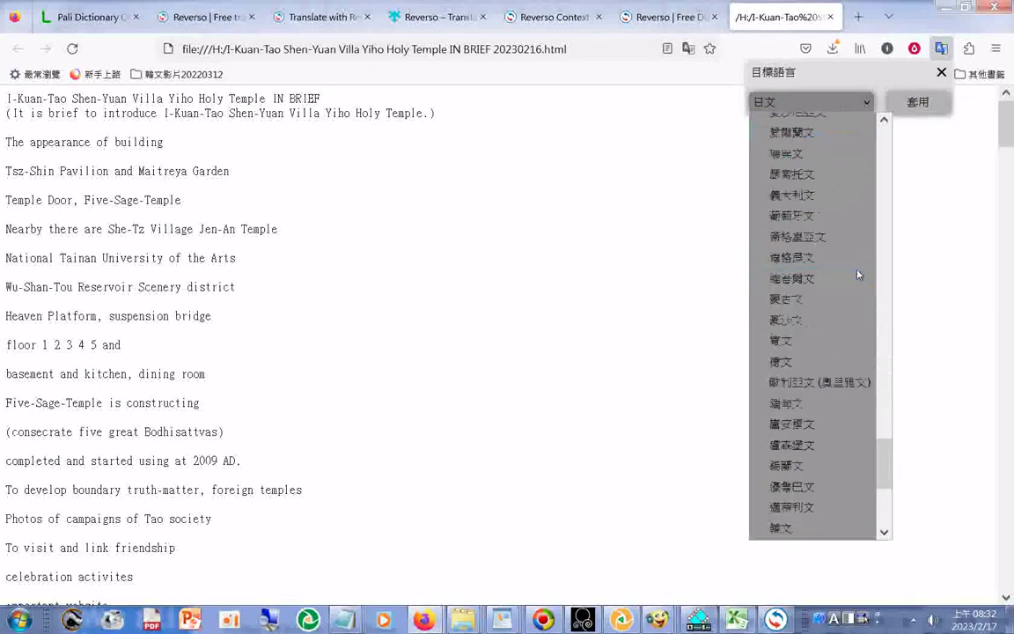
scroll(858, 280, "down", 5)
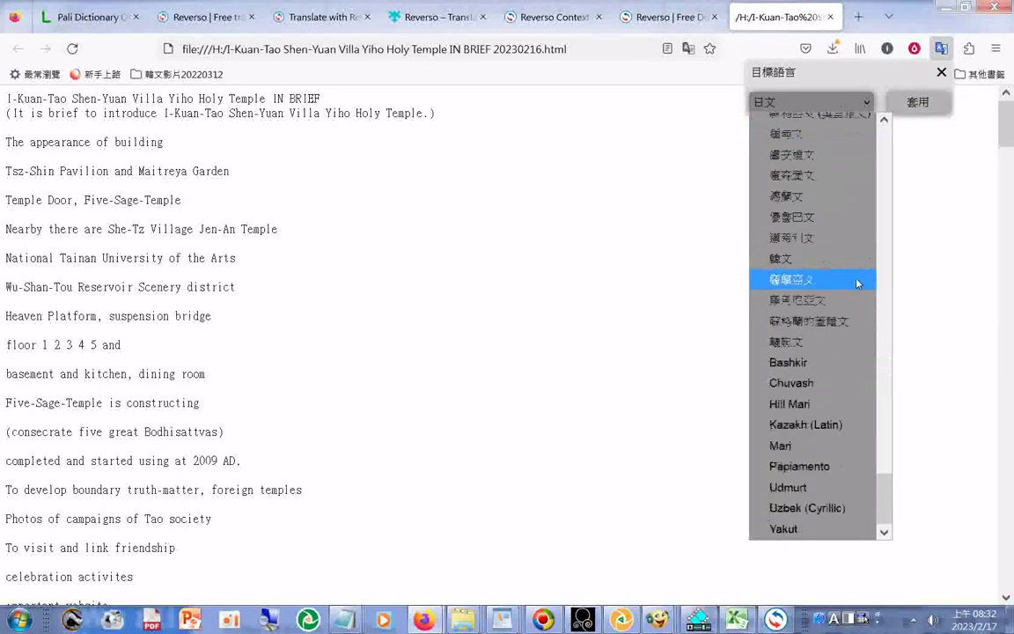
left_click(810, 260)
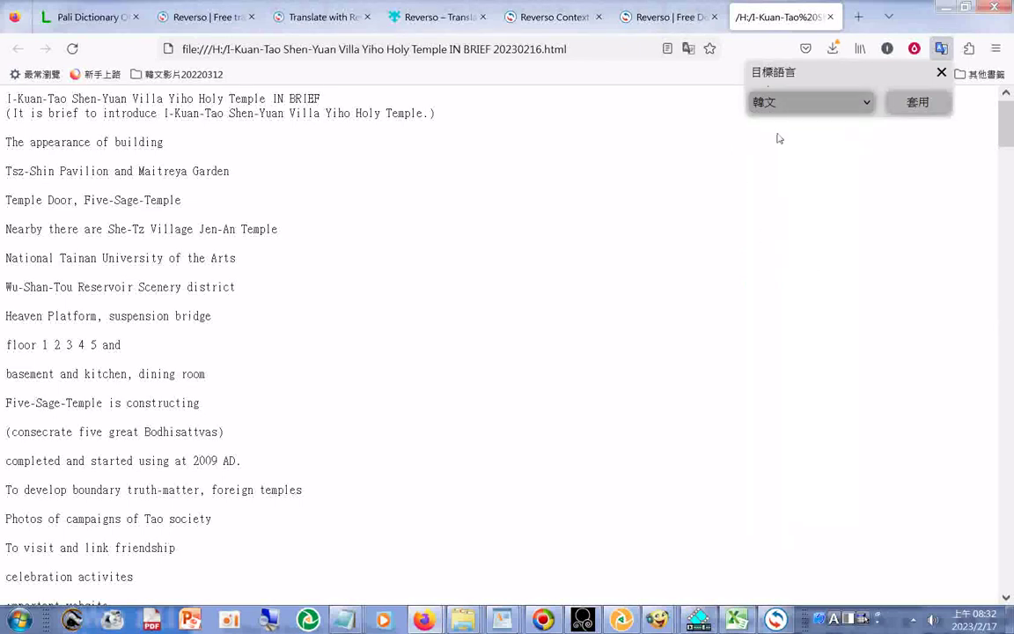
left_click(915, 103)
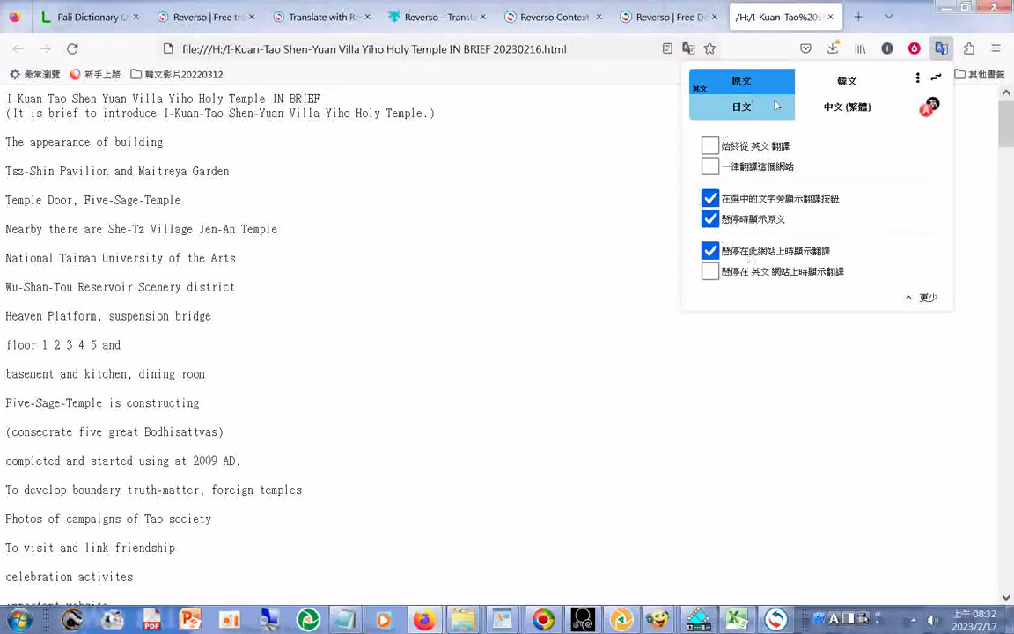
left_click(858, 86)
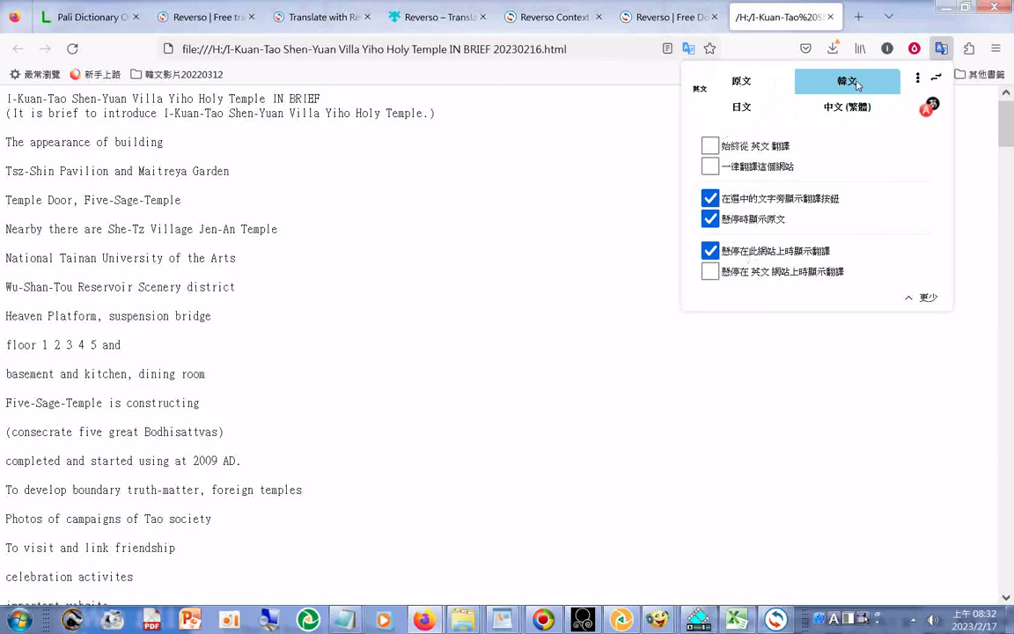
left_click(858, 83)
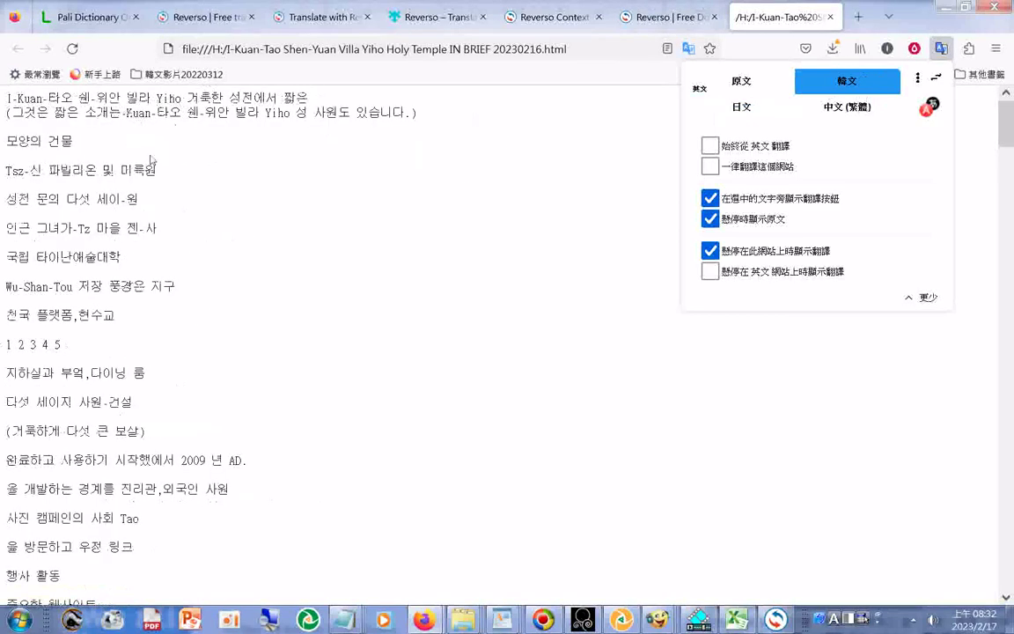
Read through the Korean translation of the temple page down to its end
scroll(209, 266, "down", 2)
scroll(297, 271, "down", 5)
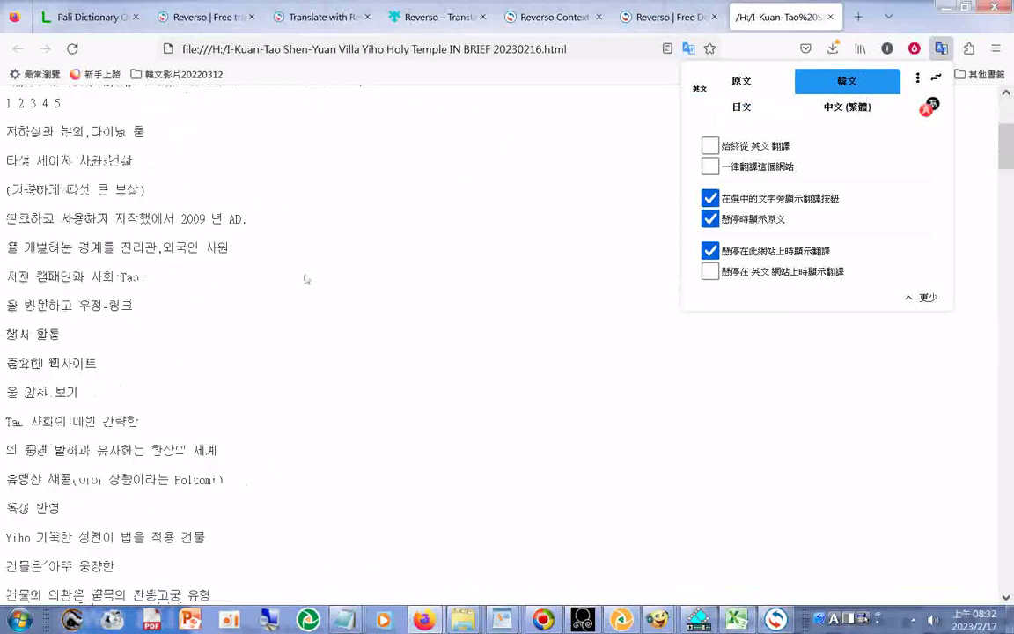
scroll(322, 271, "down", 6)
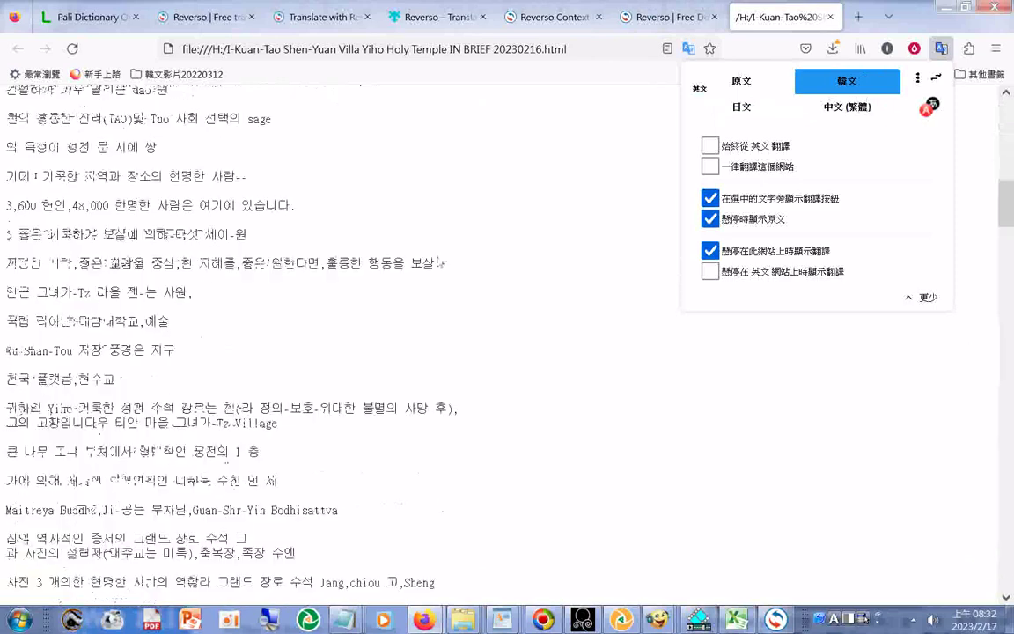
scroll(466, 262, "down", 5)
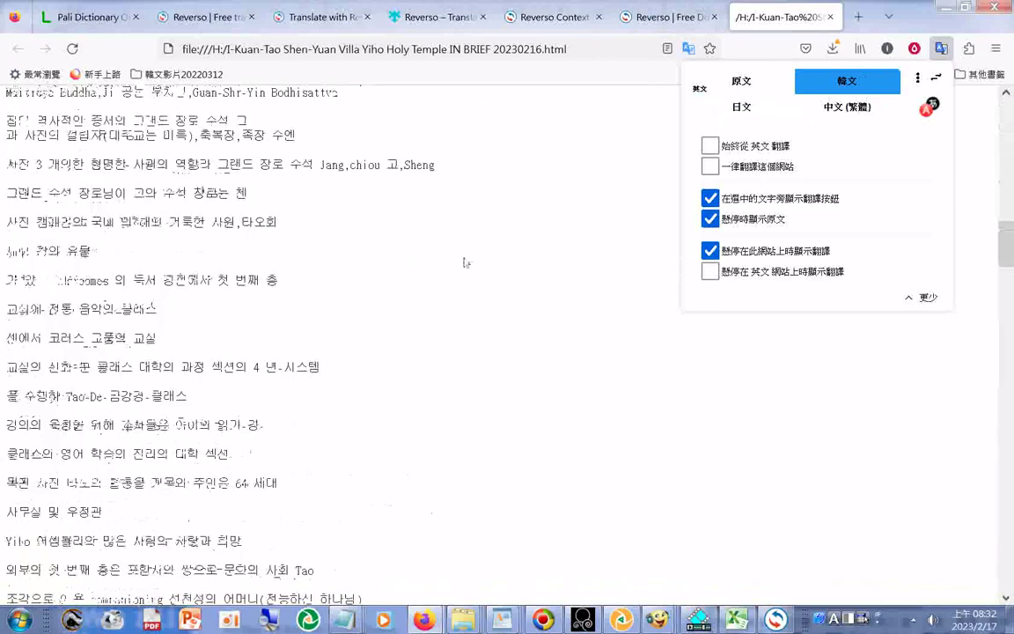
scroll(465, 262, "down", 5)
scroll(468, 262, "down", 3)
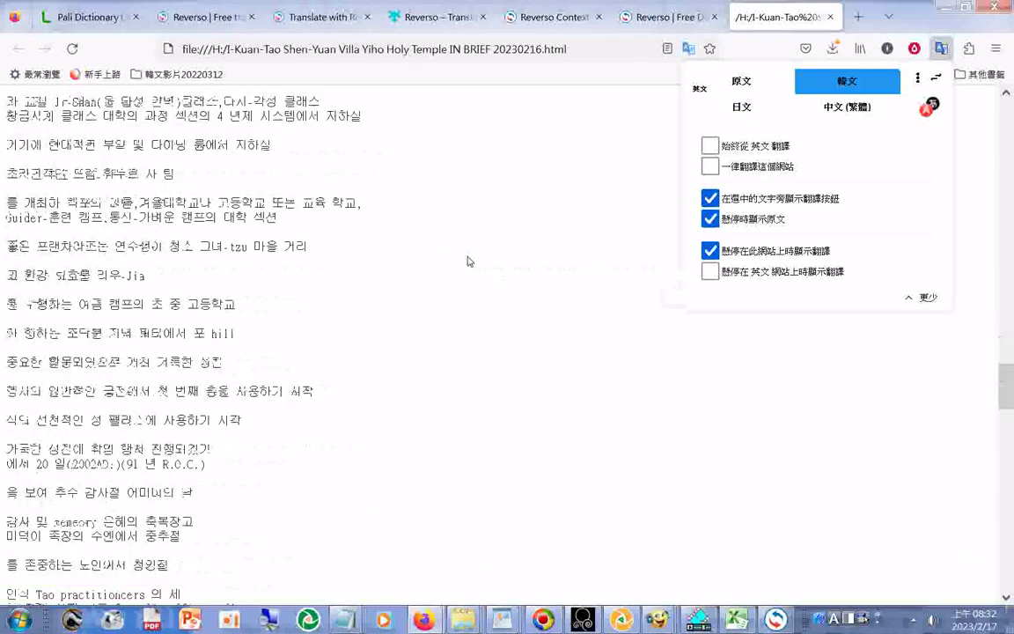
scroll(467, 261, "down", 5)
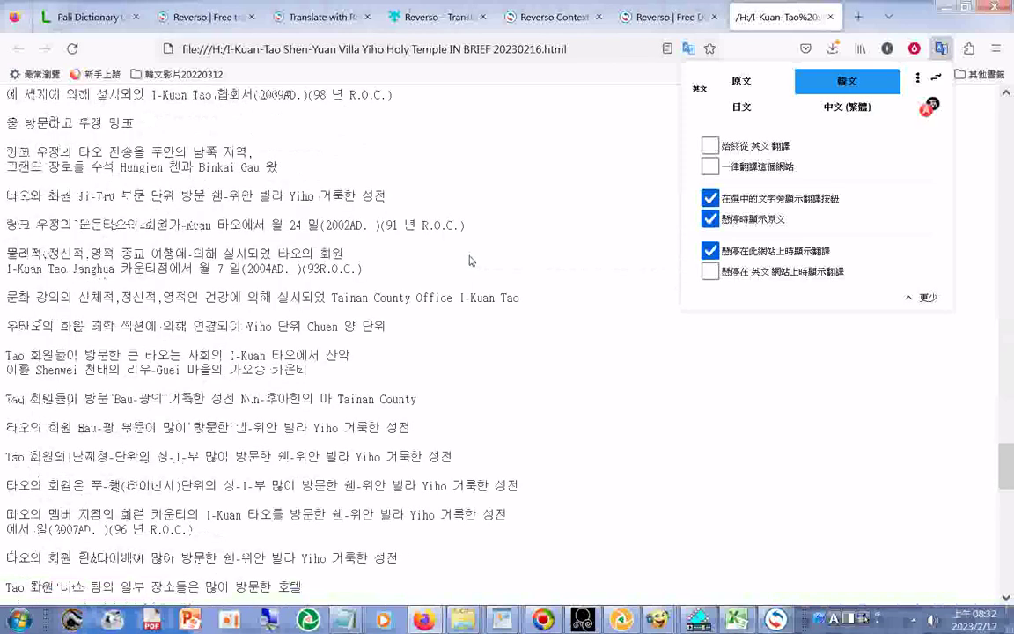
scroll(471, 261, "down", 4)
scroll(471, 260, "down", 5)
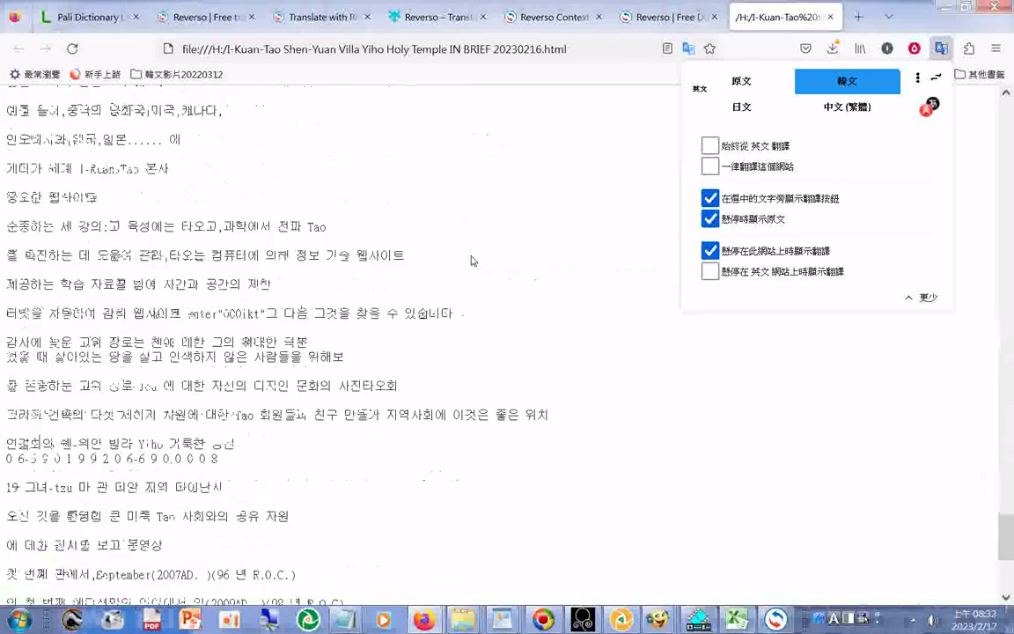
scroll(471, 260, "down", 4)
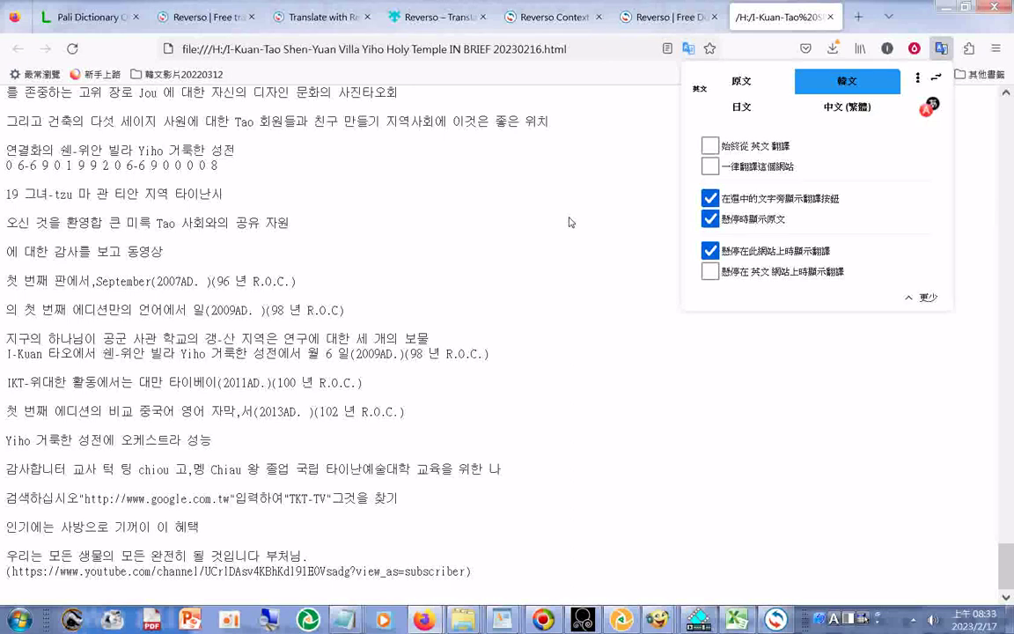
Select the entire Korean text of the translated temple page
left_click(318, 222)
right_click(319, 221)
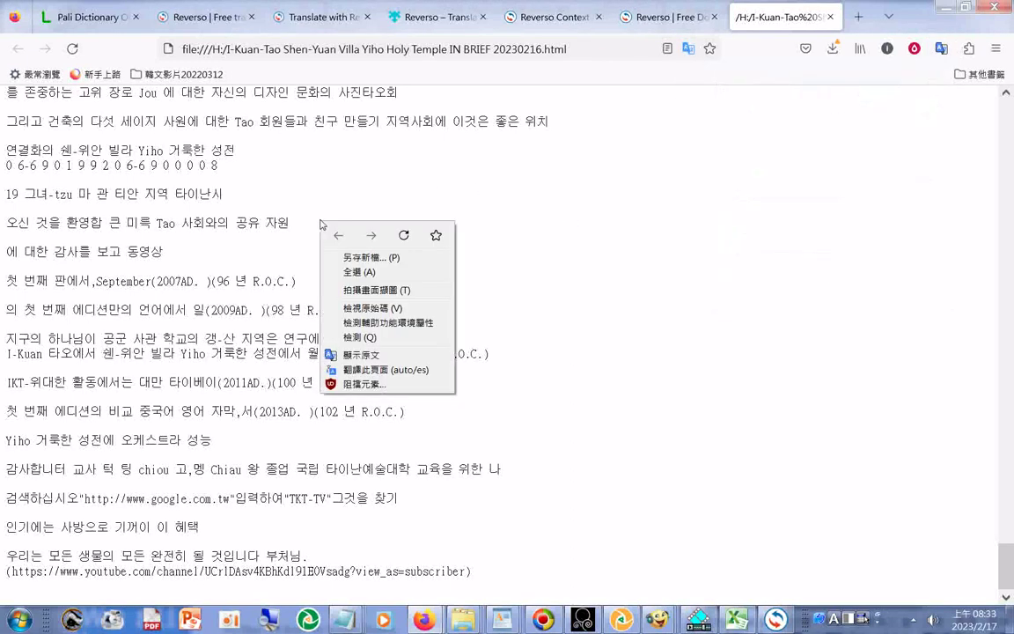
left_click(359, 272)
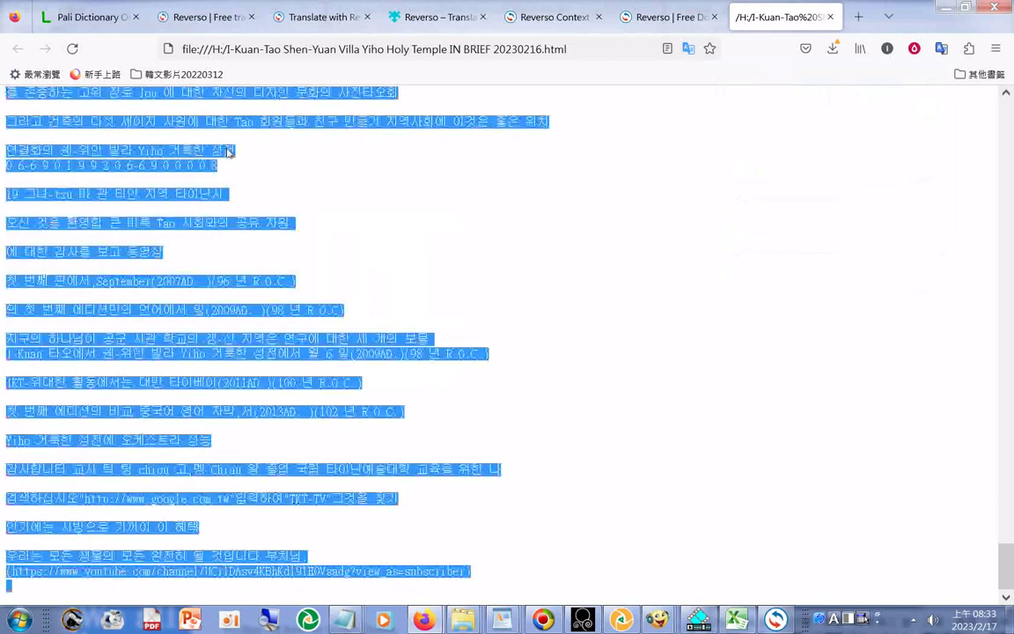